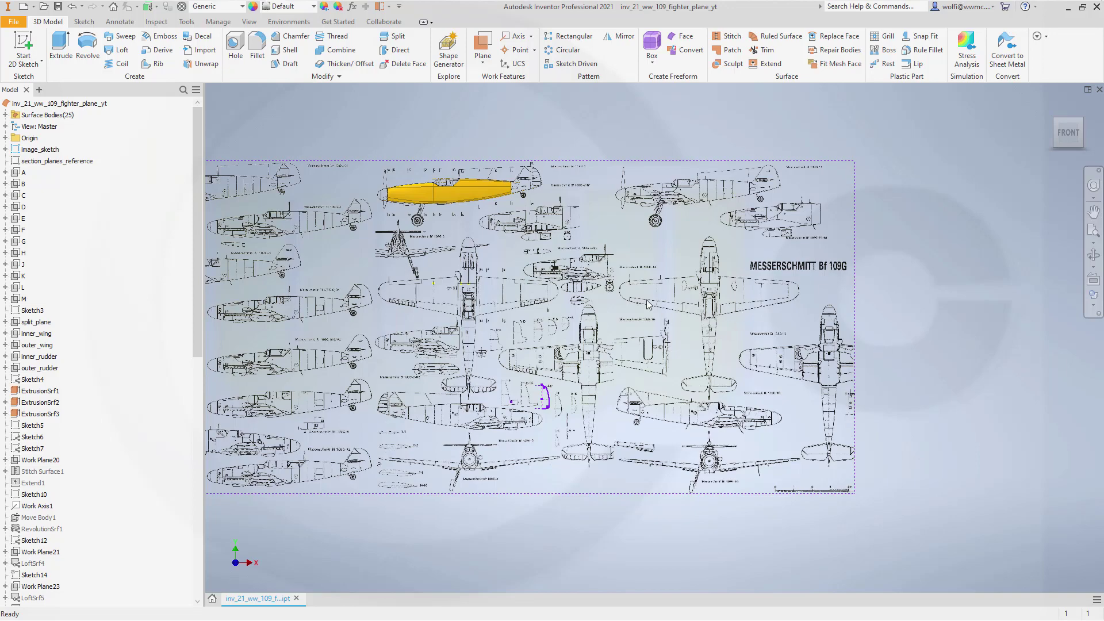
# Start a 2D sketch on main_sketch_plane for the tail fin outline
pyautogui.scroll(-5, 546, 218)
pyautogui.scroll(10, 575, 215)
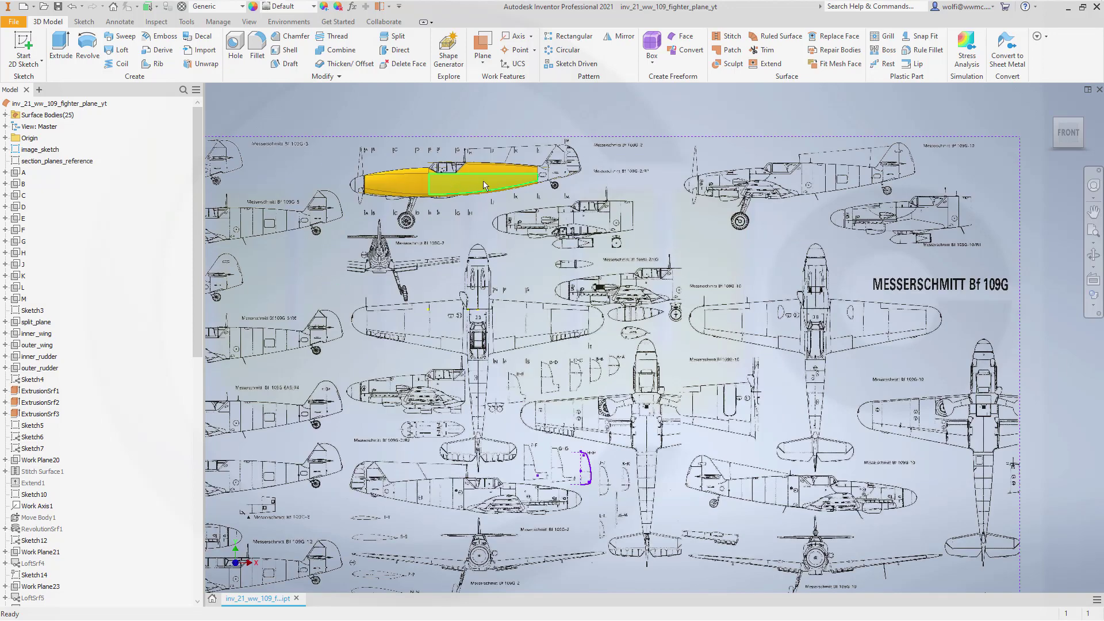
pyautogui.scroll(-2, 601, 214)
pyautogui.scroll(6, 595, 251)
pyautogui.scroll(-4, 717, 331)
pyautogui.scroll(5, 757, 332)
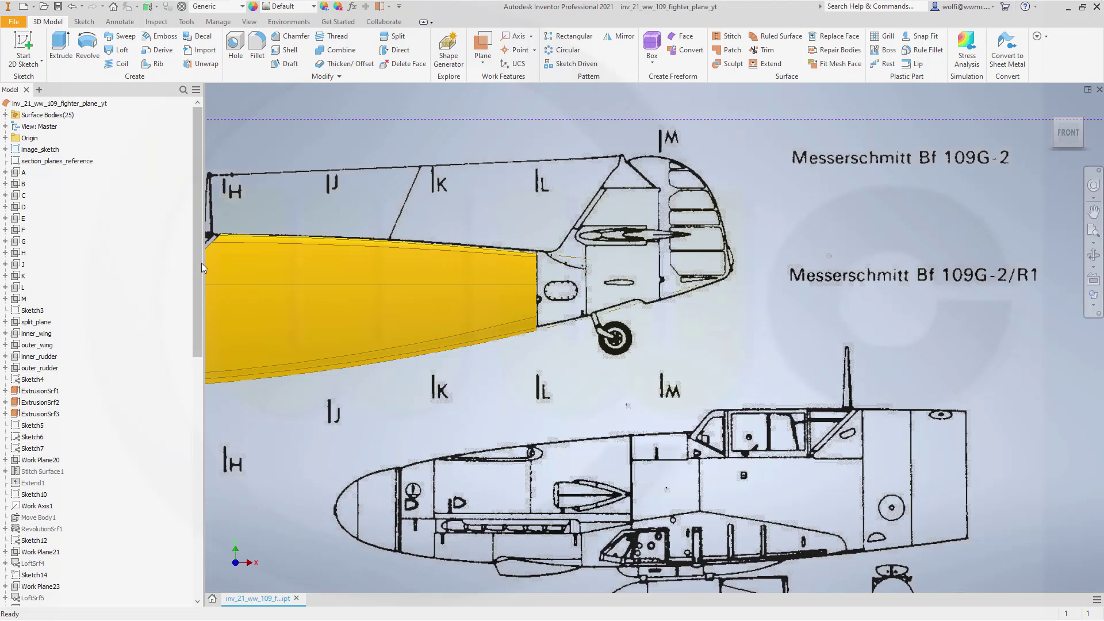
pyautogui.click(26, 43)
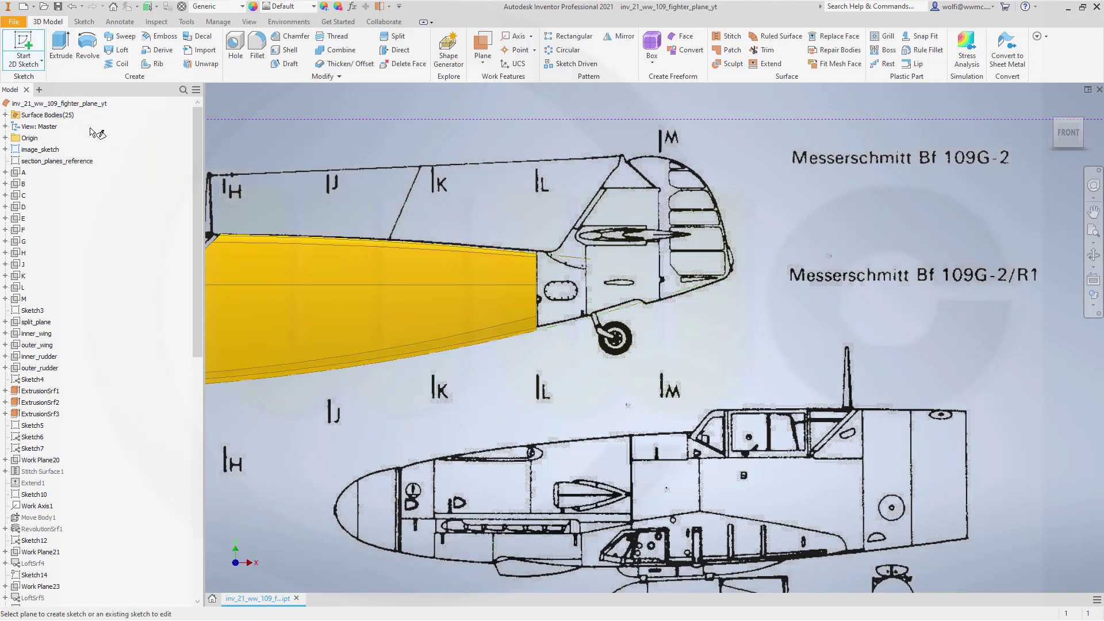
pyautogui.click(6, 139)
pyautogui.click(90, 174)
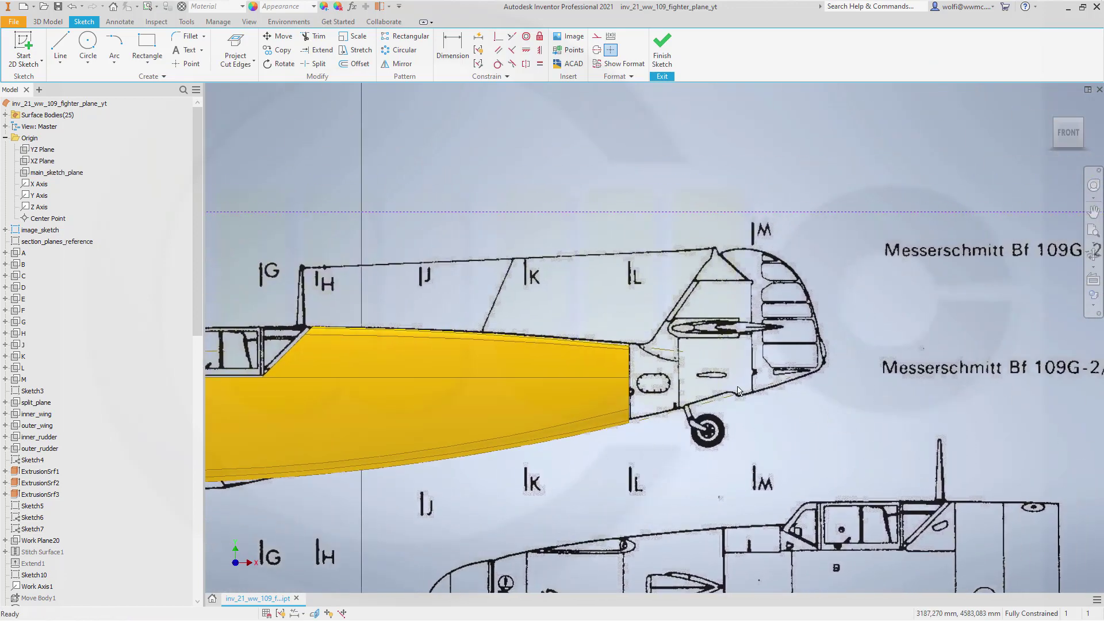
# Sketch a line along the fin's sloped leading edge, running from the upper corner down past the fuselage spine
pyautogui.scroll(3, 720, 364)
pyautogui.scroll(3, 693, 281)
pyautogui.click(61, 47)
pyautogui.moveTo(376, 136); pyautogui.dragTo(365, 278, button='middle')
pyautogui.click(583, 250)
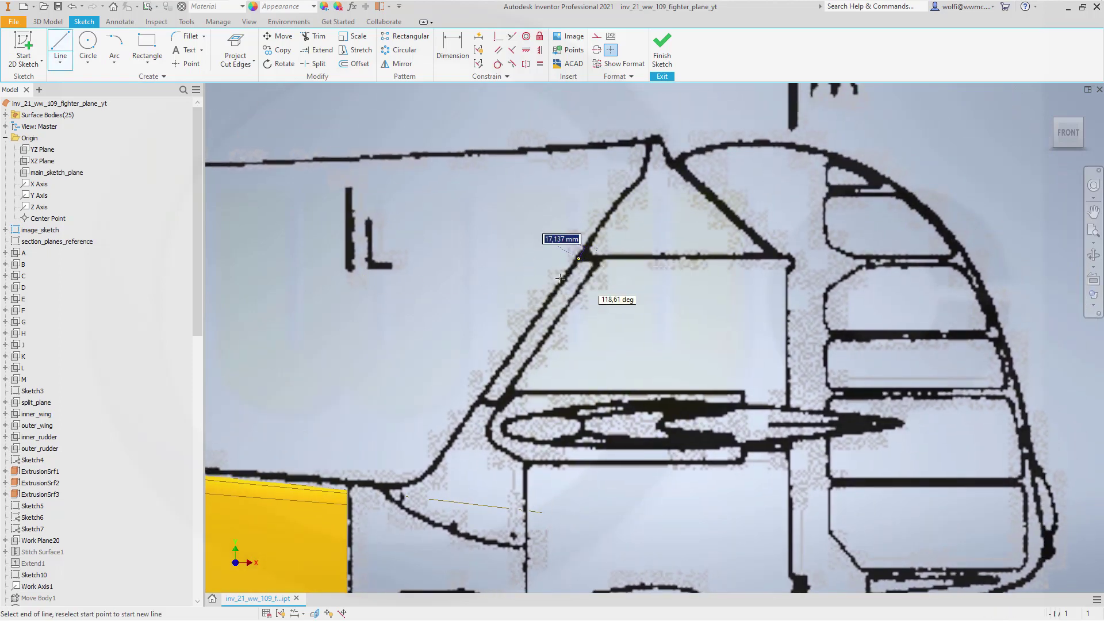
pyautogui.click(386, 534)
pyautogui.press('Escape')
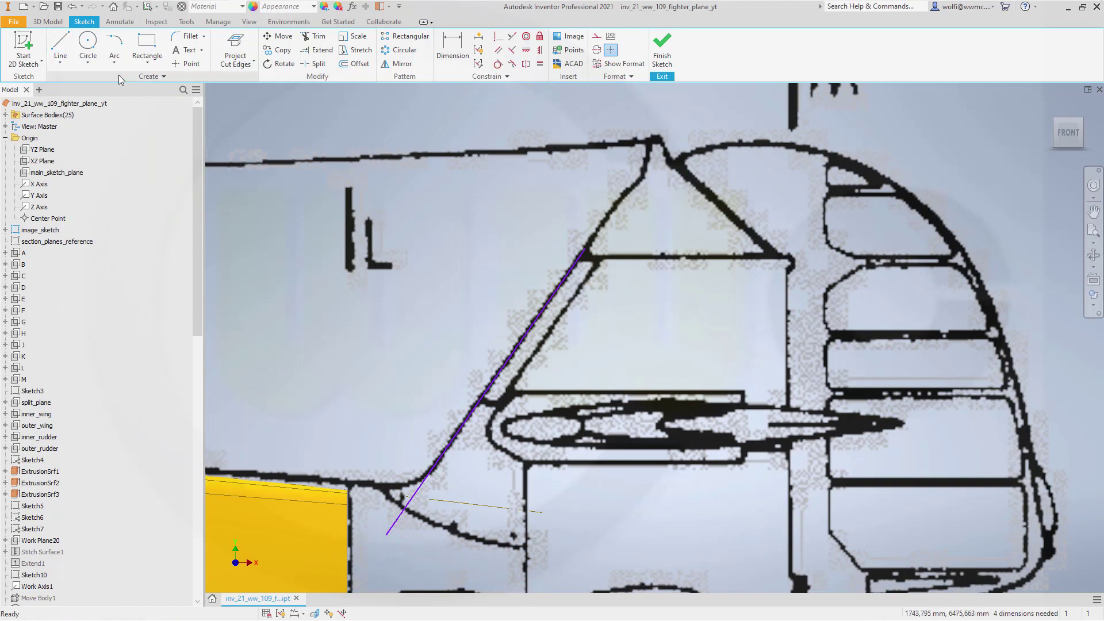
# Add a tangent arc from the line's upper end over the fin tip, and shift their junction to match the blueprint
pyautogui.click(115, 46)
pyautogui.click(583, 246)
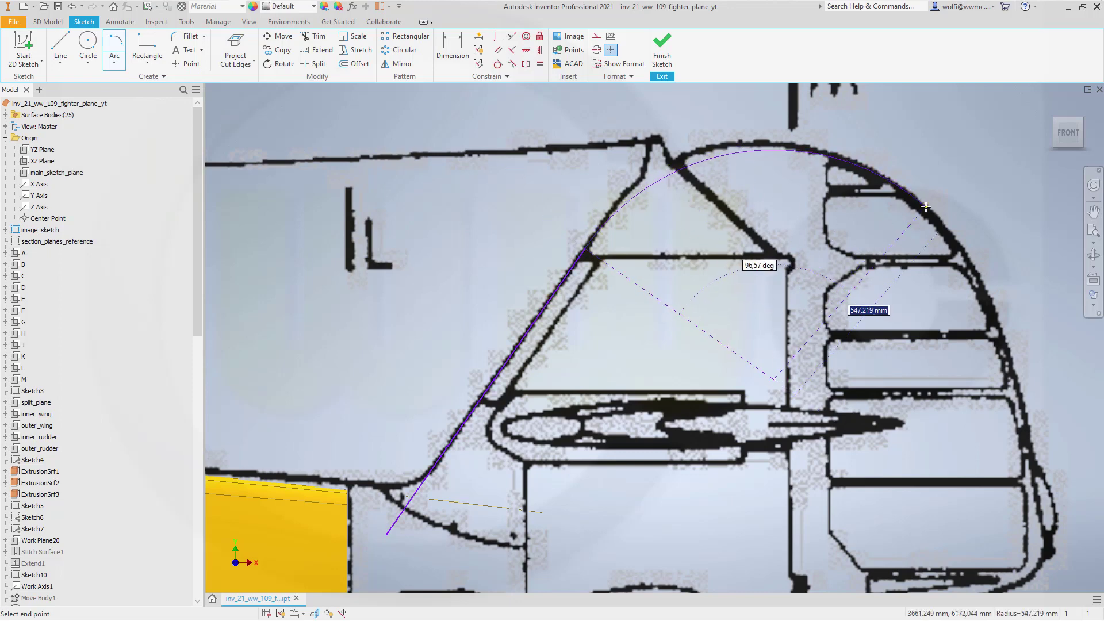
pyautogui.click(973, 275)
pyautogui.press('Escape')
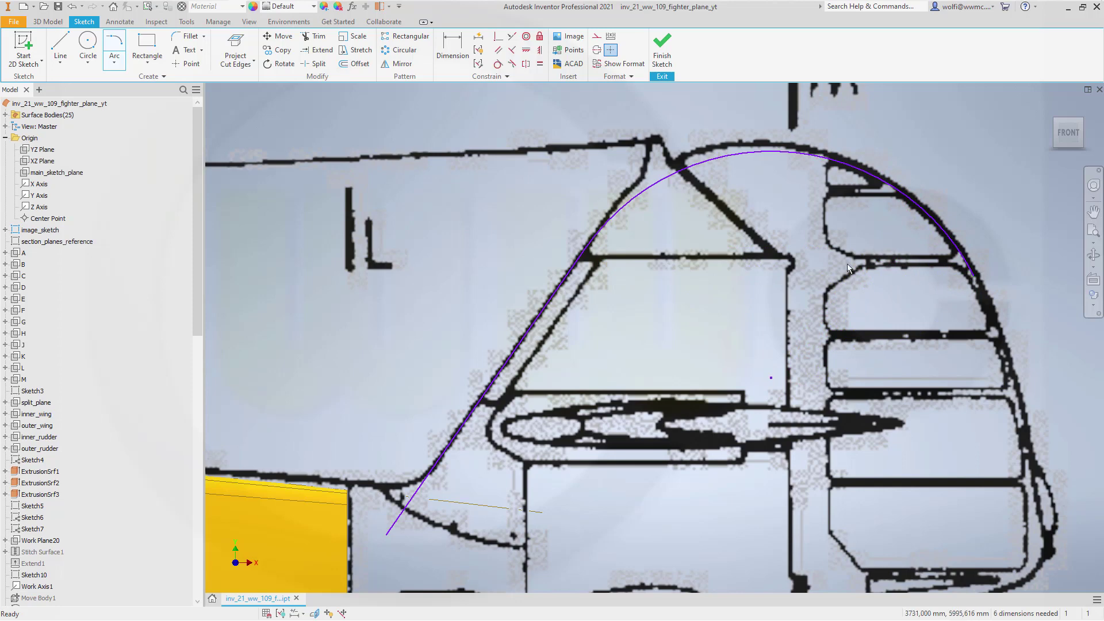
pyautogui.moveTo(588, 250); pyautogui.dragTo(594, 235)
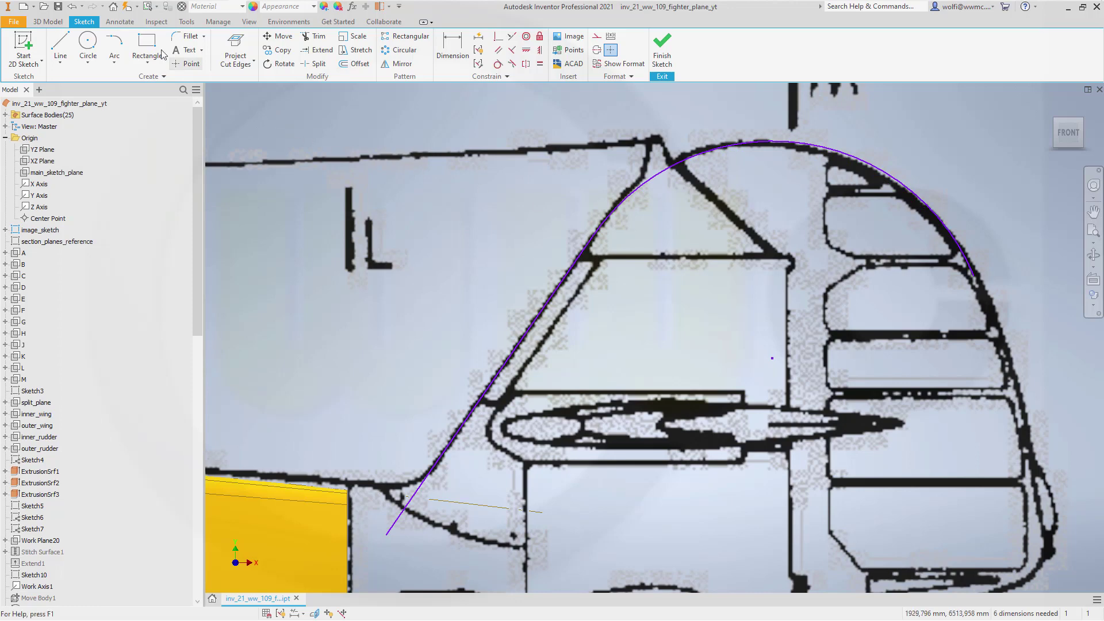
# Continue the outline with a second tangent arc down the rudder's trailing edge, ending below the tail's underside
pyautogui.click(114, 47)
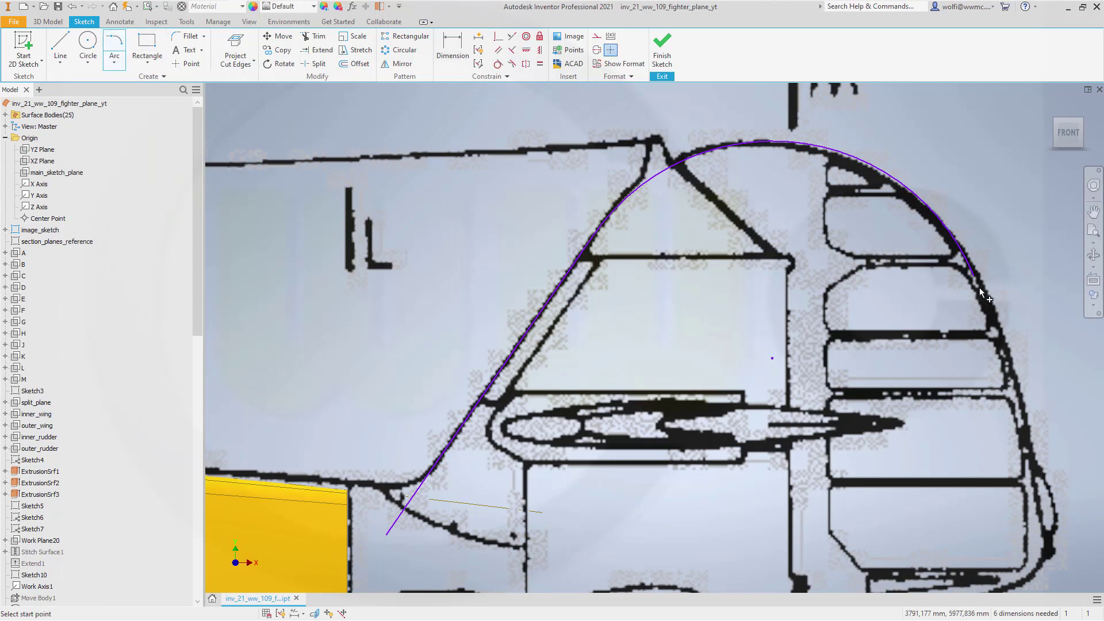
pyautogui.moveTo(989, 415); pyautogui.dragTo(772, 175, button='middle')
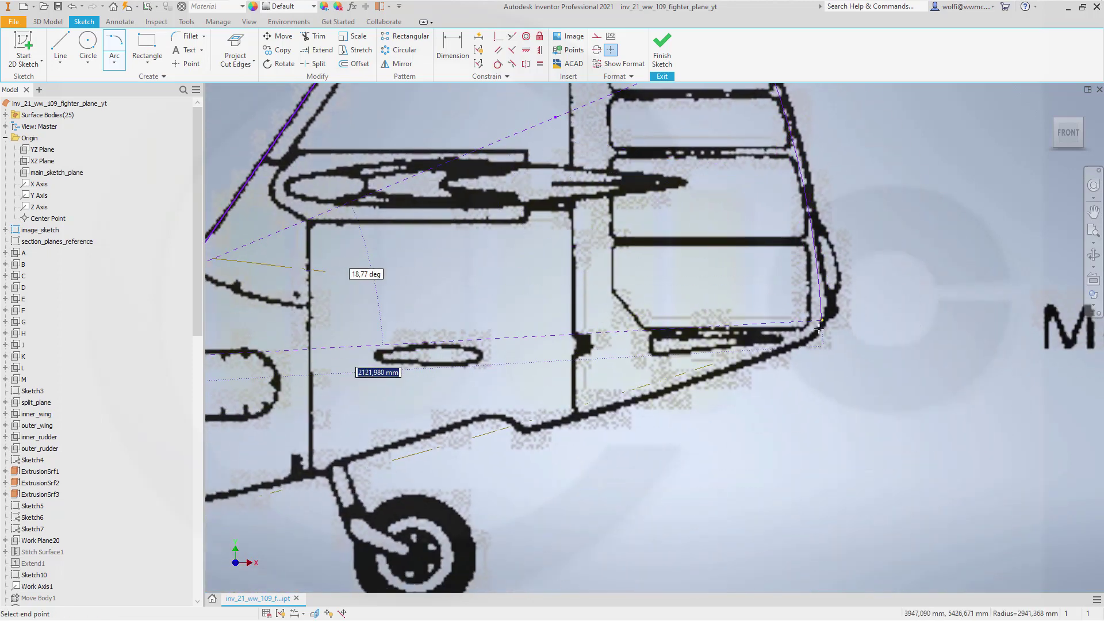
pyautogui.click(809, 384)
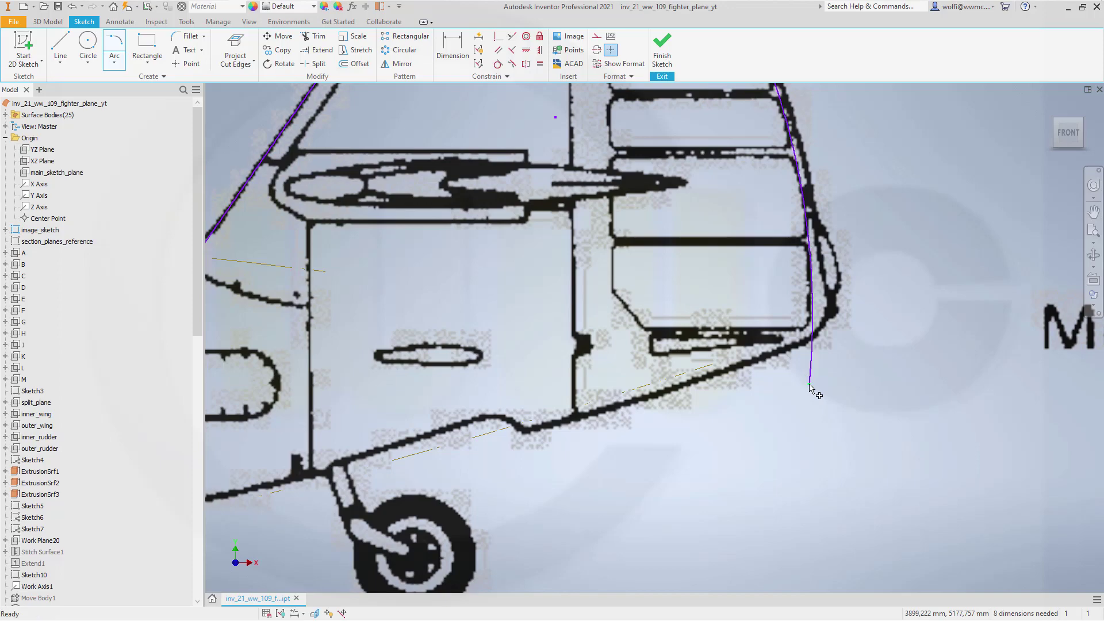
pyautogui.press('Escape')
# Examine how the rudder arc follows the blueprint and meets the lower tail surface, then check the whole outline from the front
pyautogui.moveTo(771, 377); pyautogui.dragTo(773, 390, button='middle')
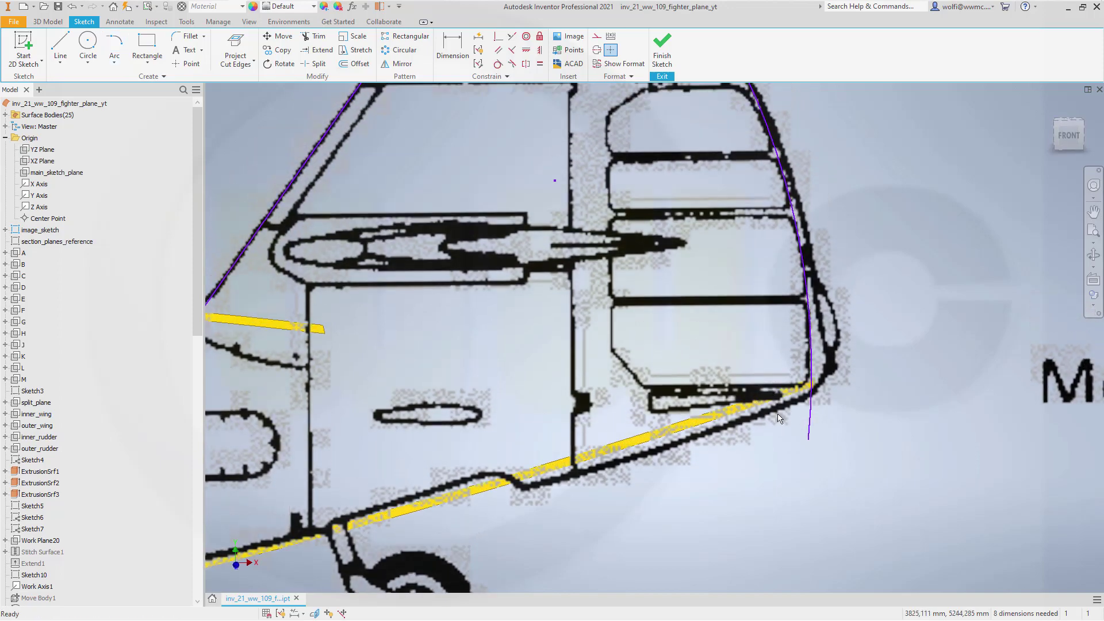
pyautogui.scroll(3, 779, 418)
pyautogui.scroll(3, 828, 517)
pyautogui.scroll(-8, 844, 530)
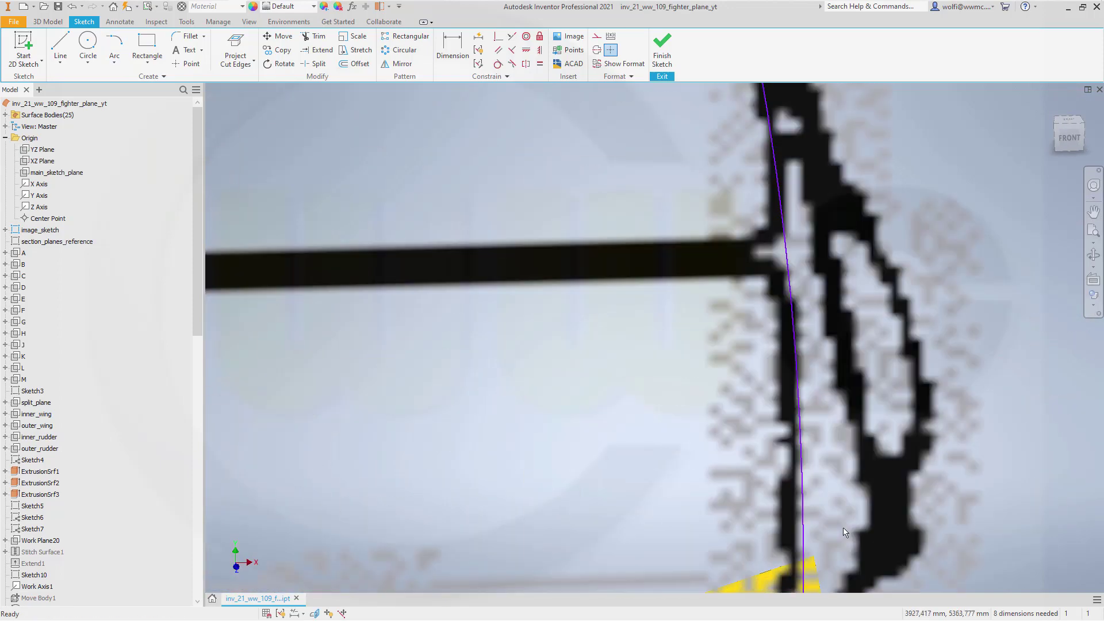
pyautogui.scroll(2, 842, 530)
pyautogui.scroll(-2, 841, 529)
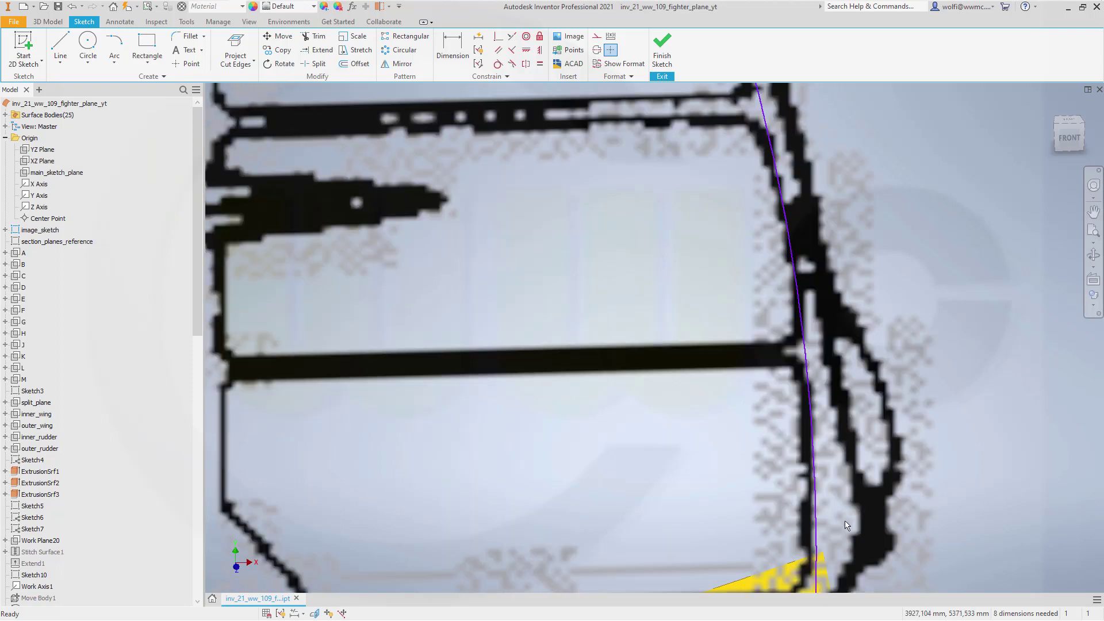
pyautogui.scroll(-3, 840, 483)
pyautogui.scroll(2, 840, 483)
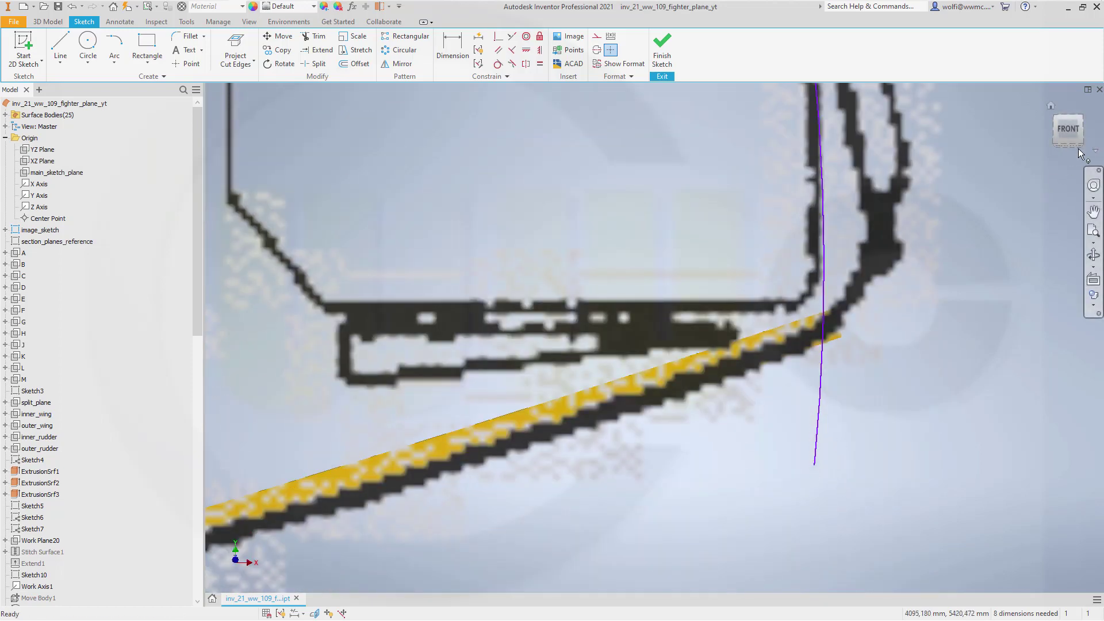
pyautogui.click(1068, 133)
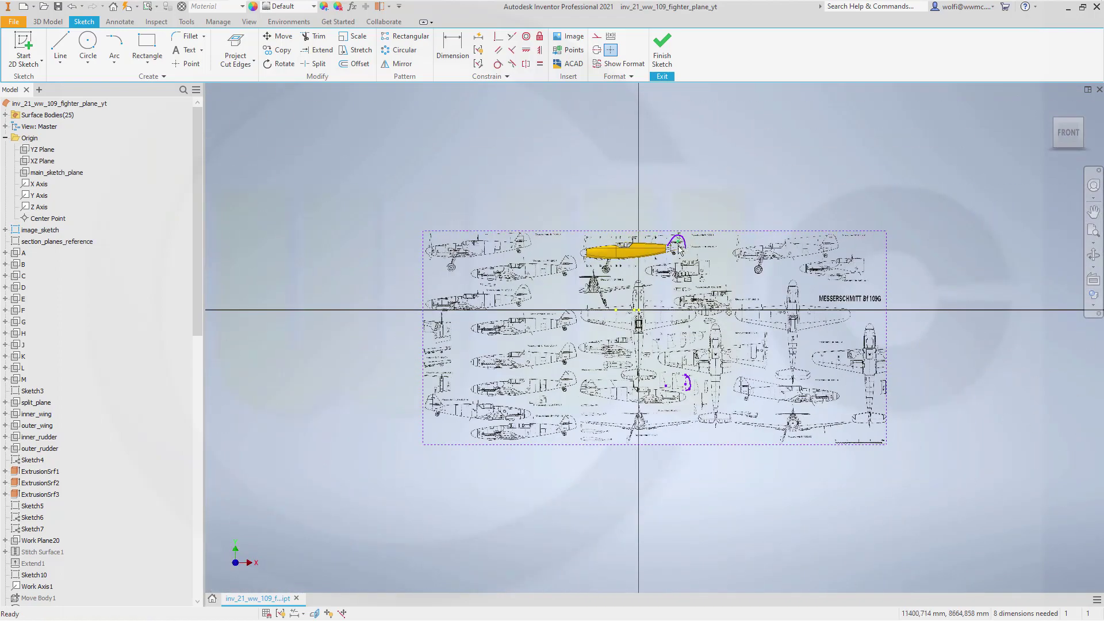
pyautogui.scroll(-5, 678, 250)
pyautogui.scroll(-3, 677, 253)
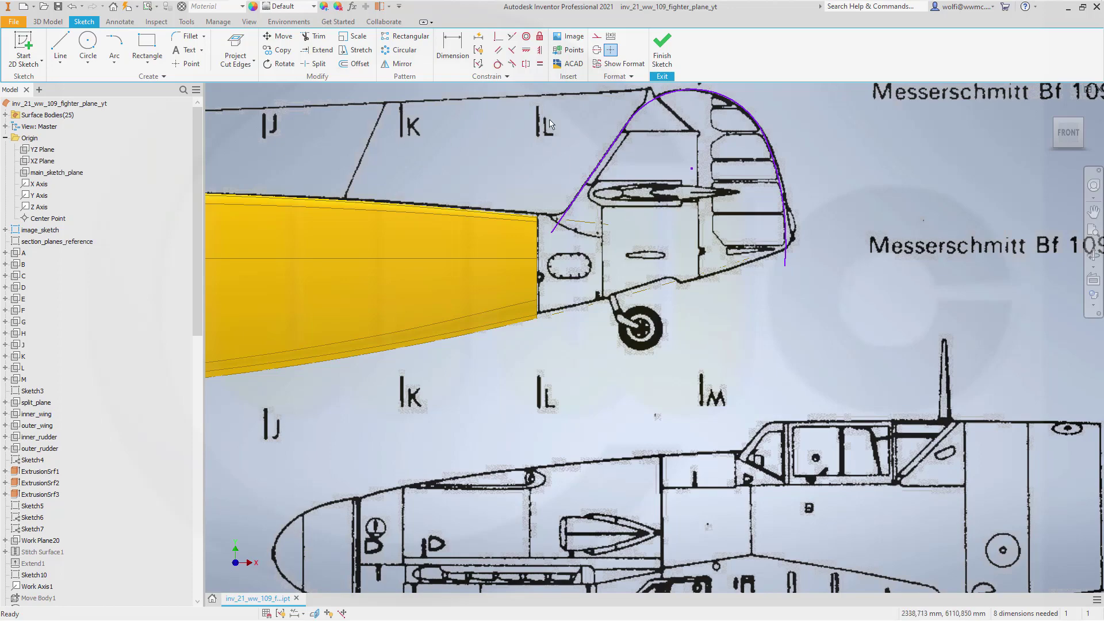
# Finish the sketch and extrude its three curves as a surface by 100 mm in the flipped direction
pyautogui.click(664, 55)
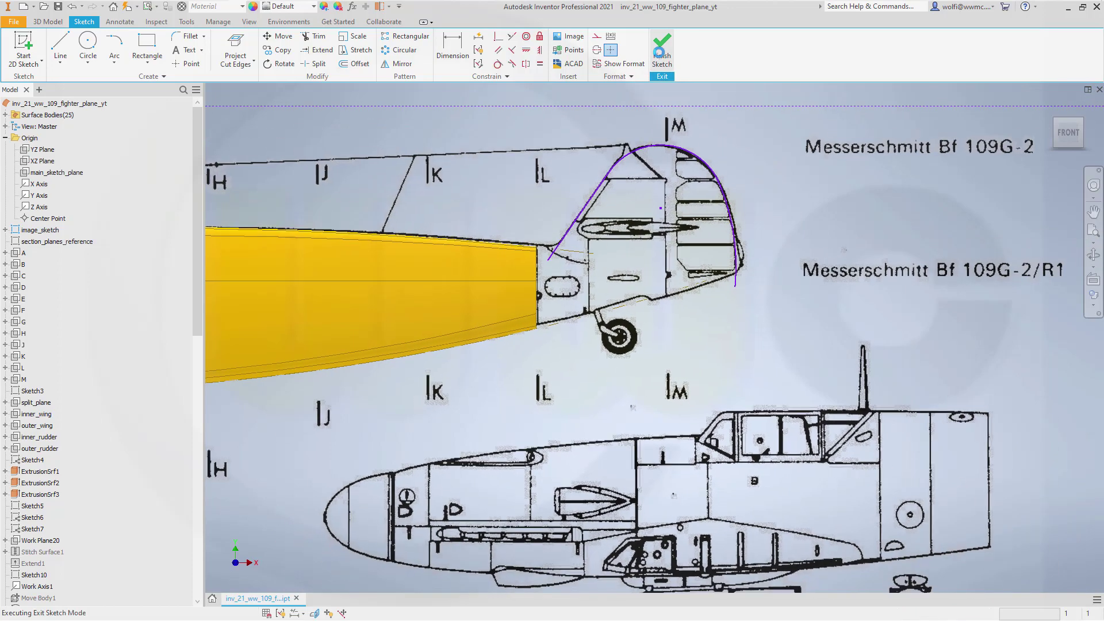
pyautogui.keyDown('shift'); pyautogui.moveTo(547, 225); pyautogui.dragTo(402, 156, button='middle'); pyautogui.keyUp('shift')
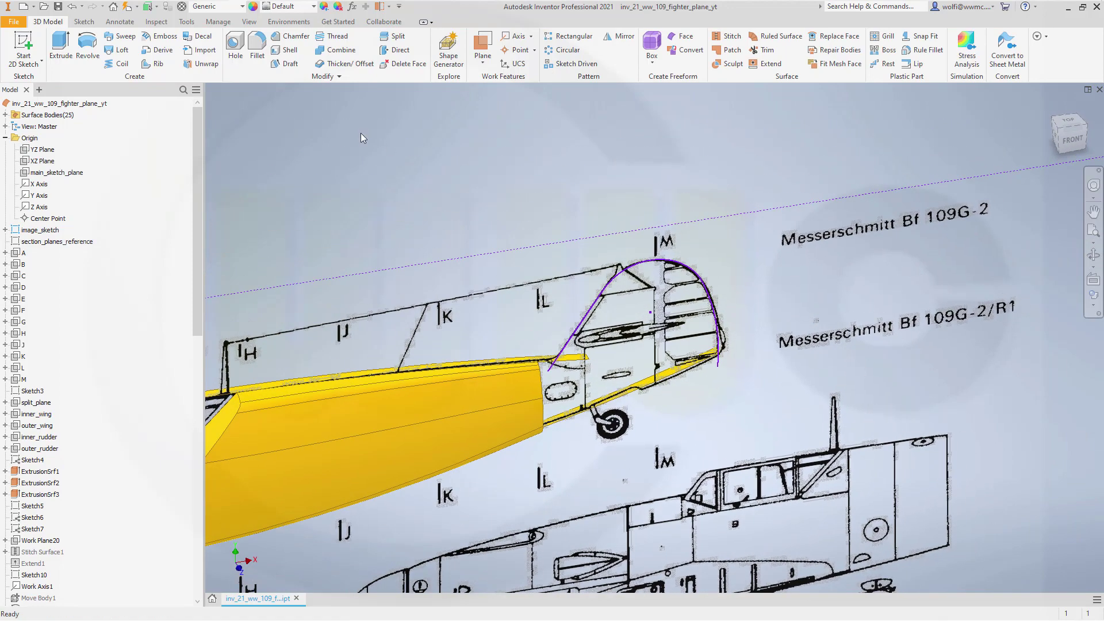
pyautogui.click(73, 47)
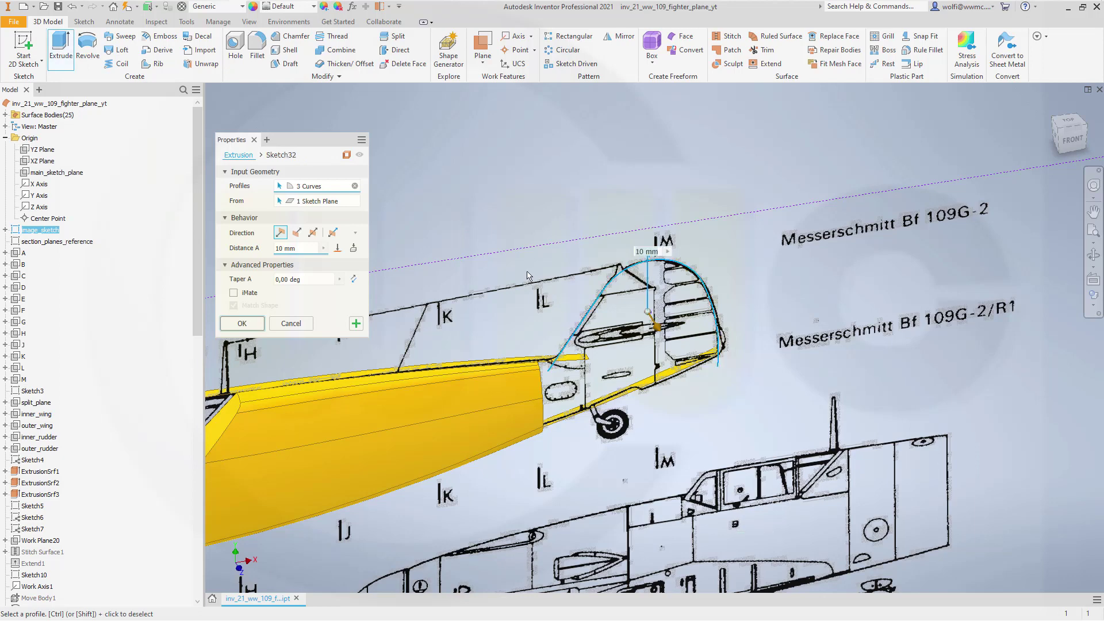
pyautogui.click(297, 232)
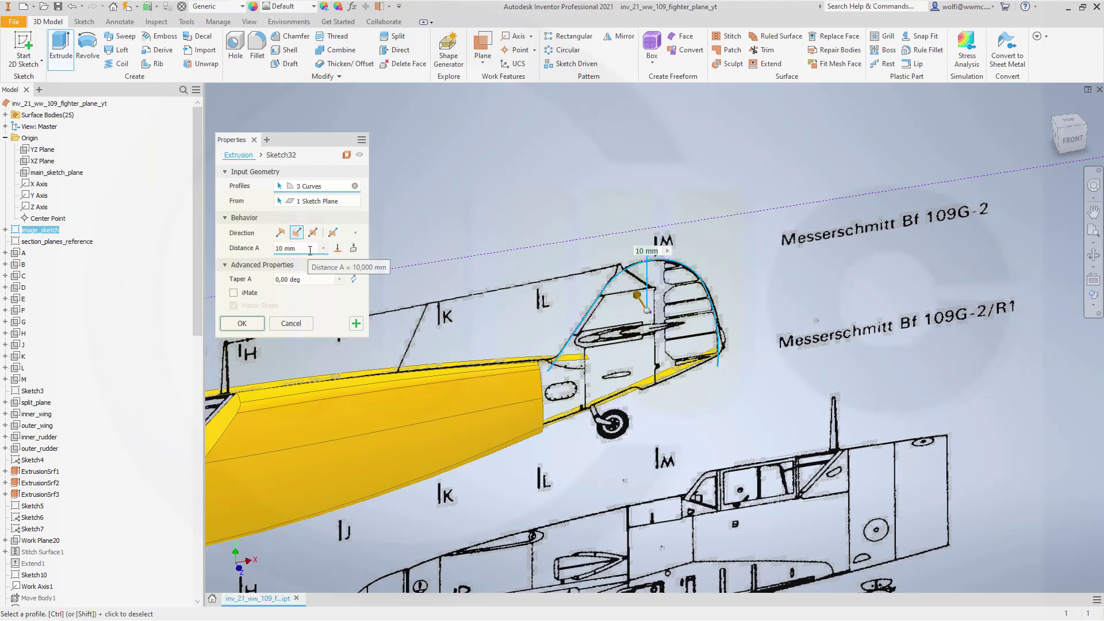
pyautogui.write('100')
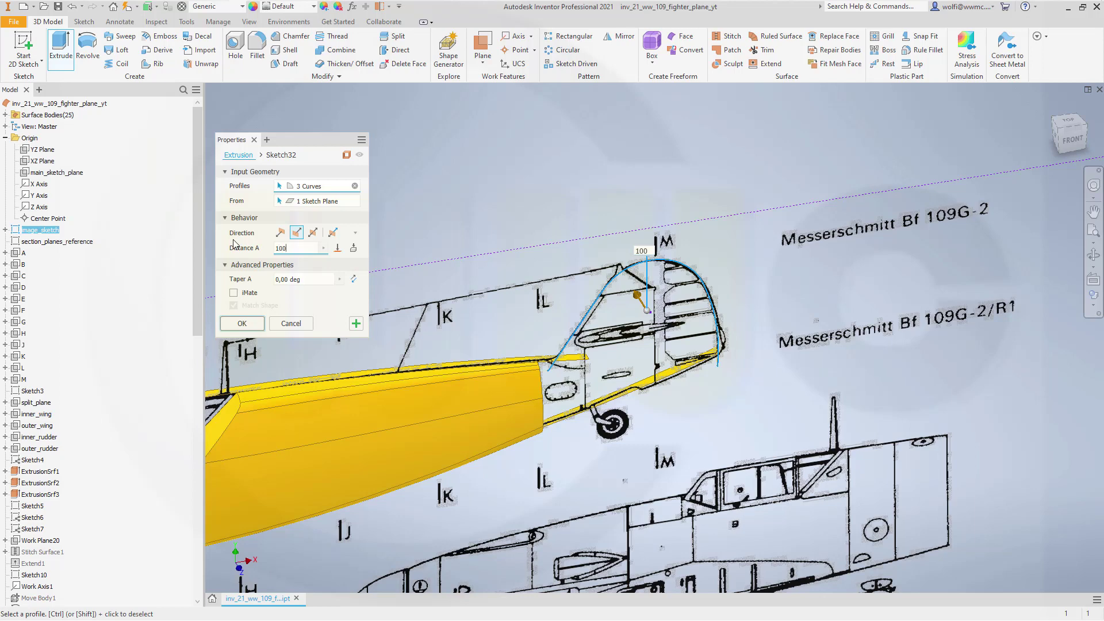
pyautogui.press('Return')
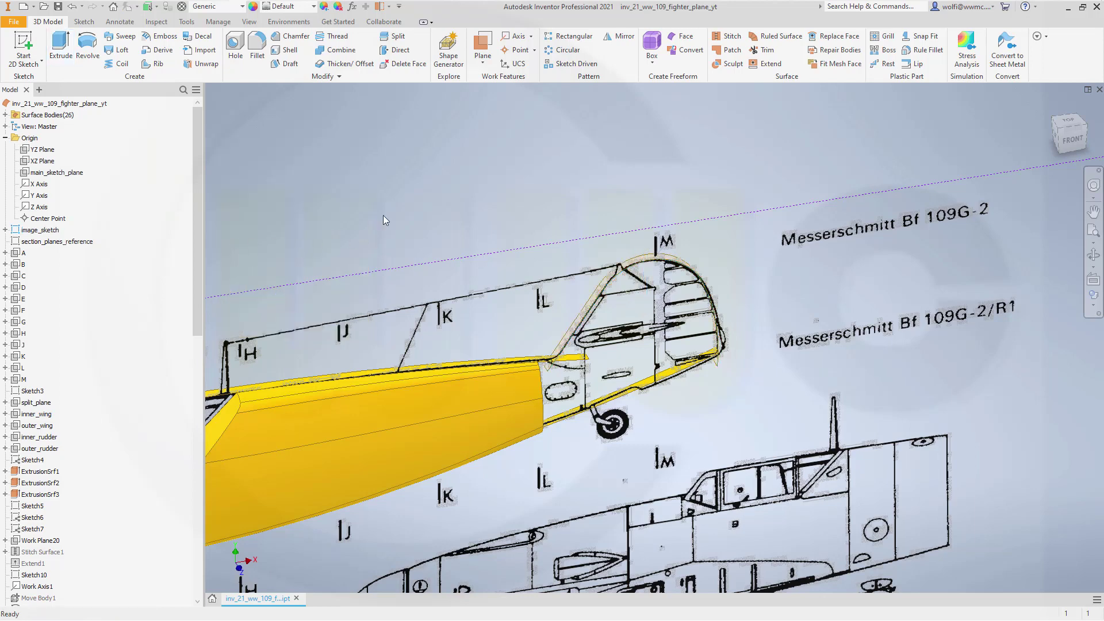
# Turn off translucency for the new fin surface body Srf30
pyautogui.click(6, 114)
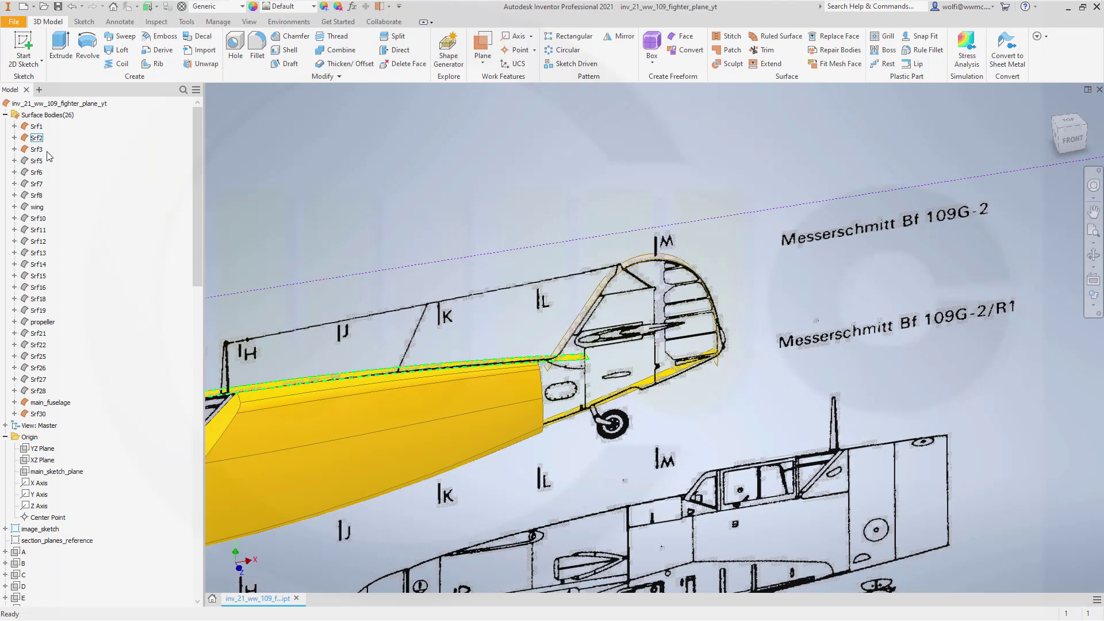
pyautogui.rightClick(38, 413)
pyautogui.click(72, 483)
# Hide the blueprint sketch image_sketch
pyautogui.scroll(5, 558, 400)
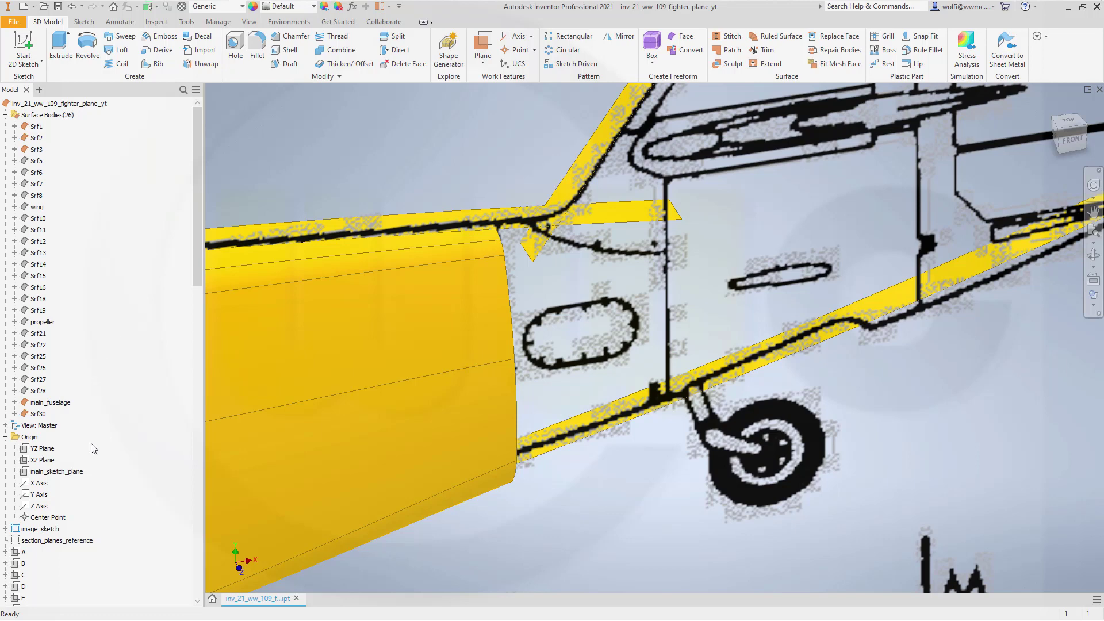
pyautogui.rightClick(29, 530)
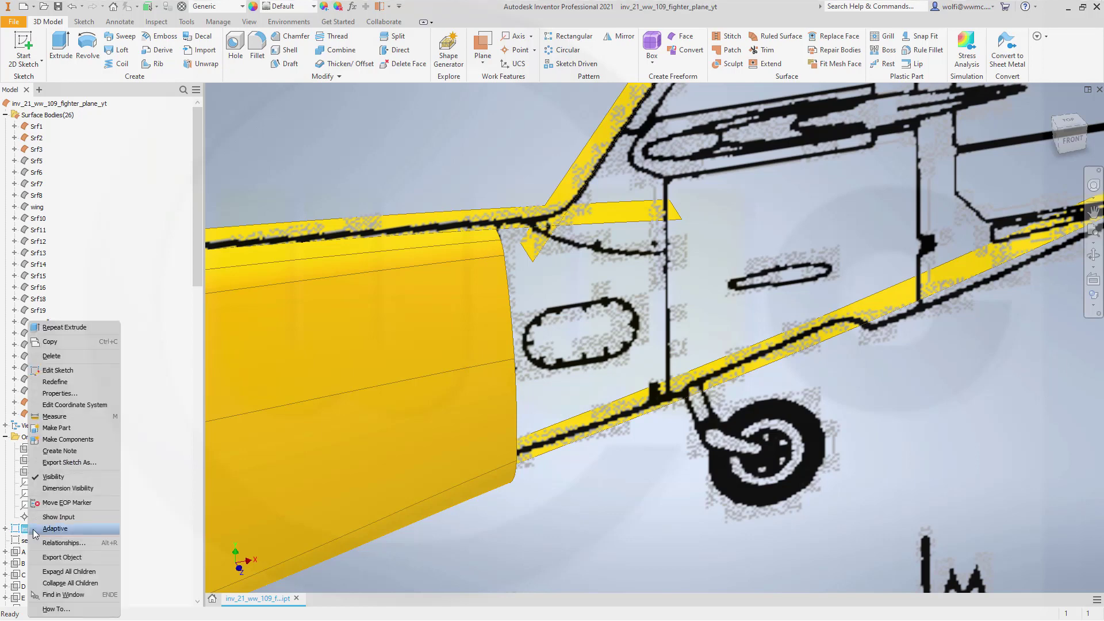
pyautogui.click(53, 477)
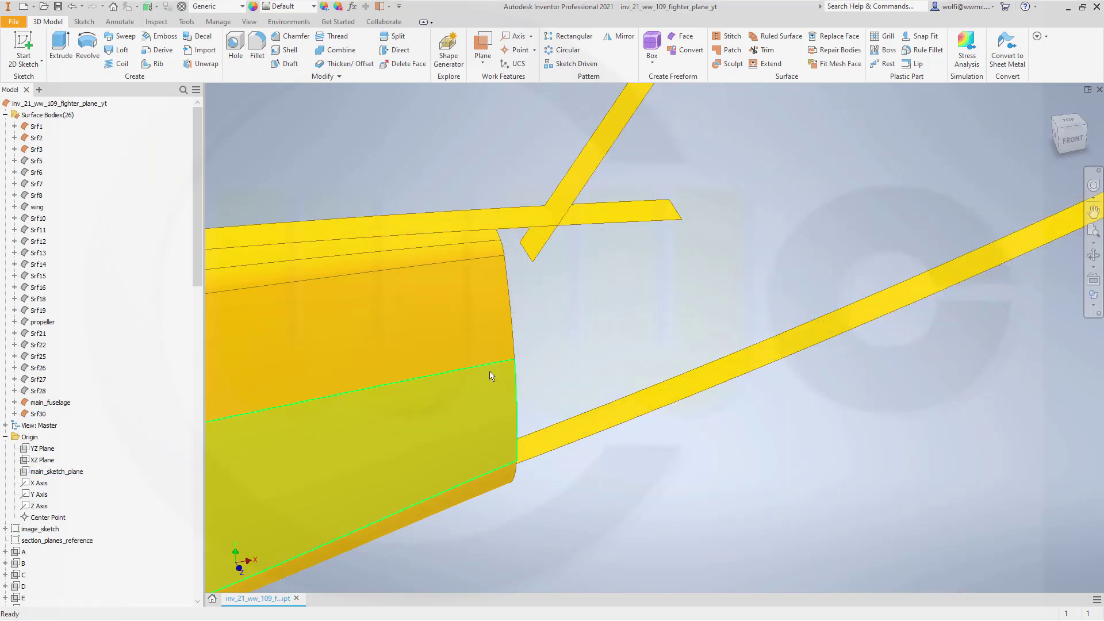
# Create a 200 mm face fillet between the upper fuselage spine surface and the fin's leading-edge surface
pyautogui.scroll(5, 546, 354)
pyautogui.scroll(-5, 792, 307)
pyautogui.scroll(4, 640, 289)
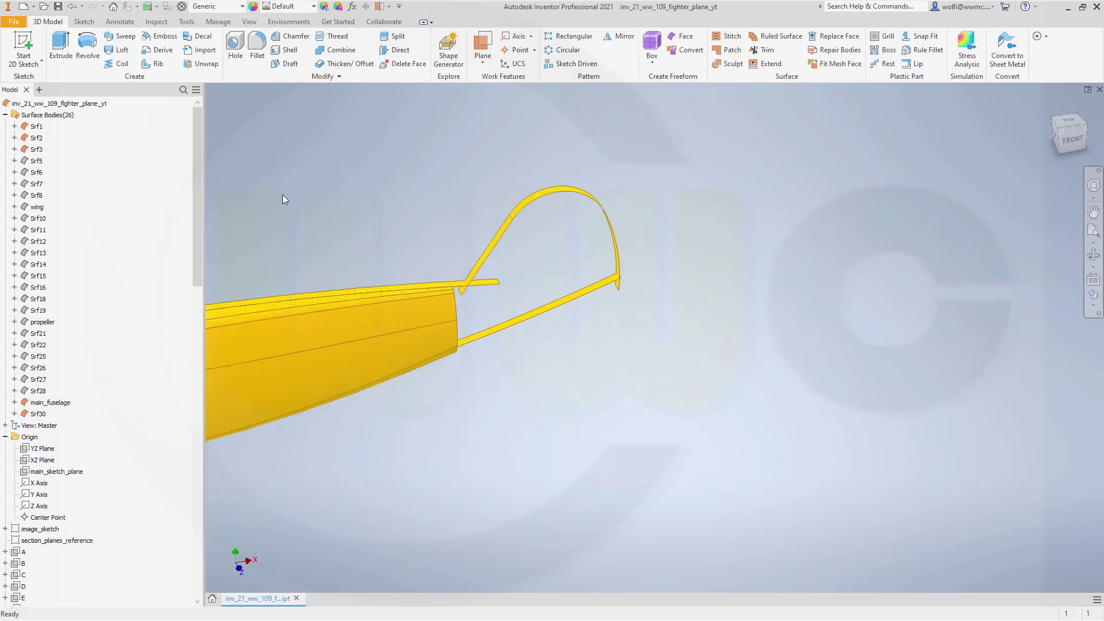
pyautogui.click(257, 51)
pyautogui.click(198, 140)
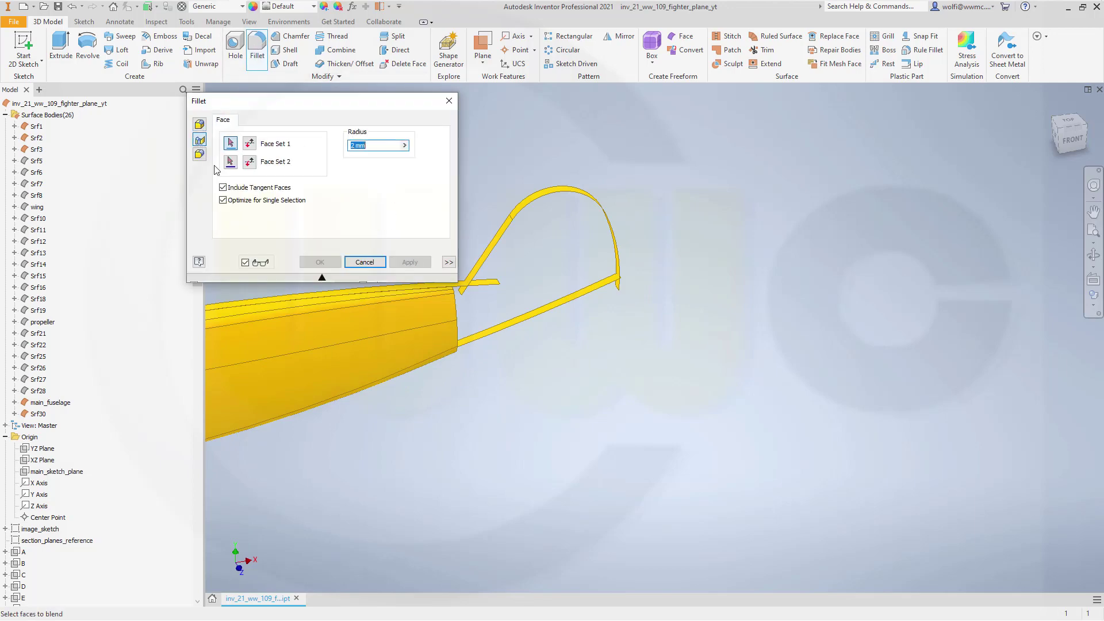
pyautogui.scroll(-4, 386, 313)
pyautogui.scroll(-2, 562, 306)
pyautogui.scroll(3, 603, 290)
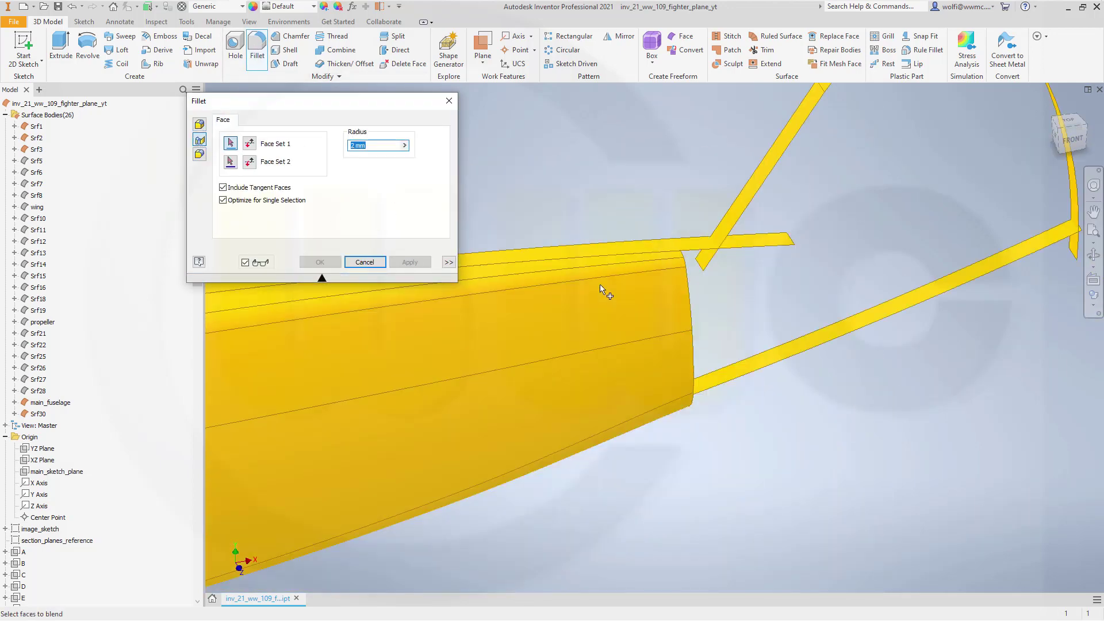
pyautogui.click(685, 246)
pyautogui.click(735, 211)
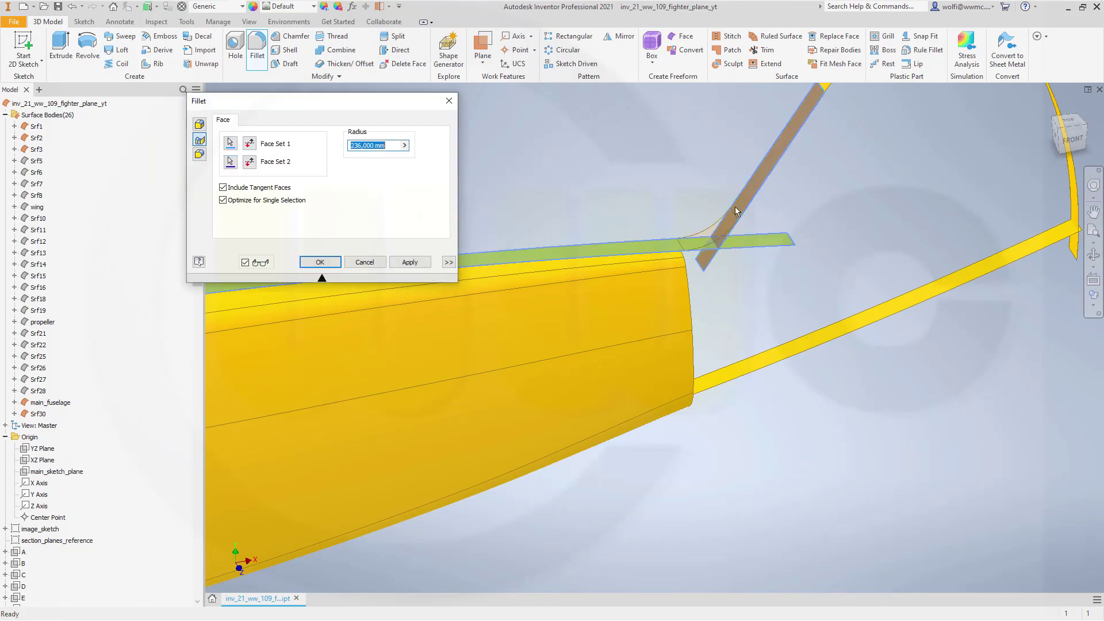
pyautogui.write('200')
pyautogui.press('Return')
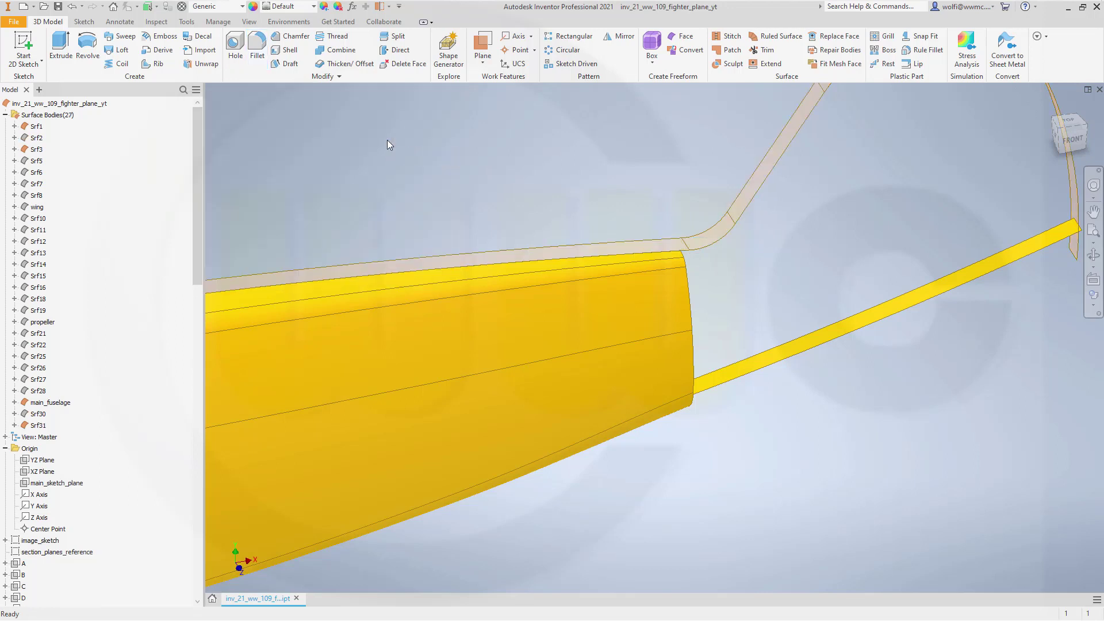
# Create a 200 mm face fillet between the lower tail surface and the rudder's rear-edge surface, reversing the direction of both face sets
pyautogui.scroll(3, 821, 245)
pyautogui.scroll(-5, 972, 227)
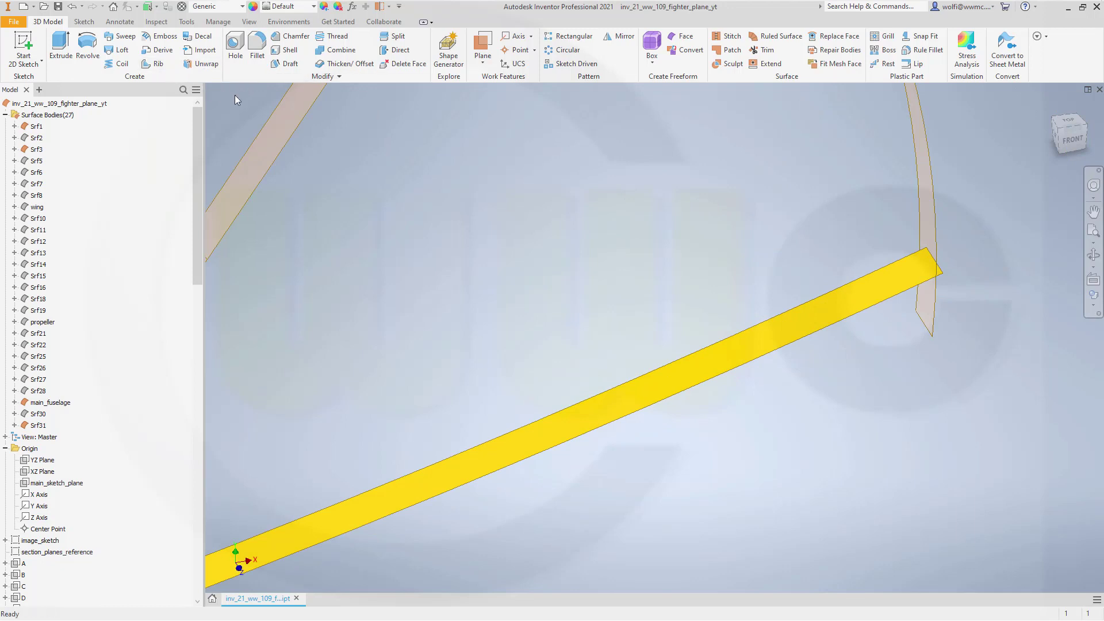
pyautogui.click(258, 46)
pyautogui.click(199, 140)
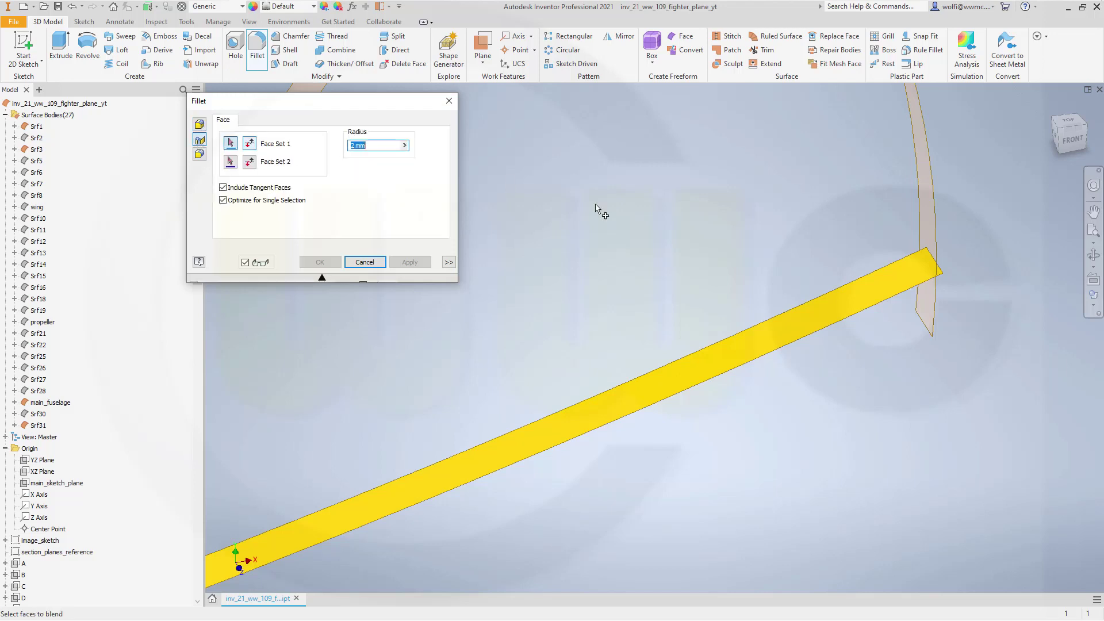
pyautogui.click(888, 288)
pyautogui.click(924, 228)
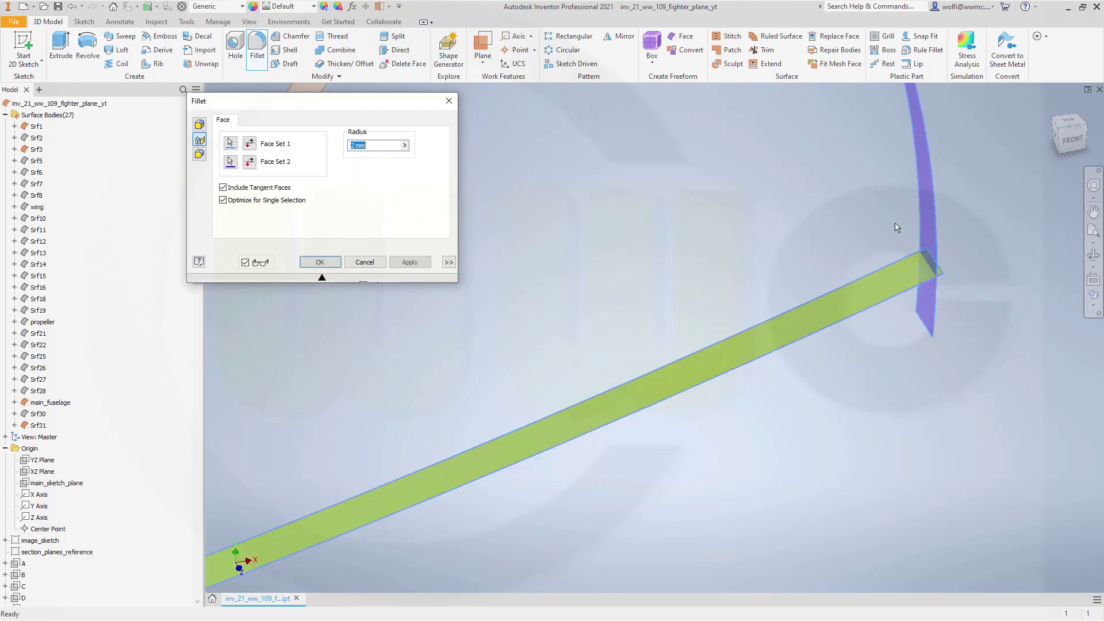
pyautogui.keyDown('shift'); pyautogui.moveTo(773, 240); pyautogui.dragTo(771, 236, button='middle'); pyautogui.keyUp('shift')
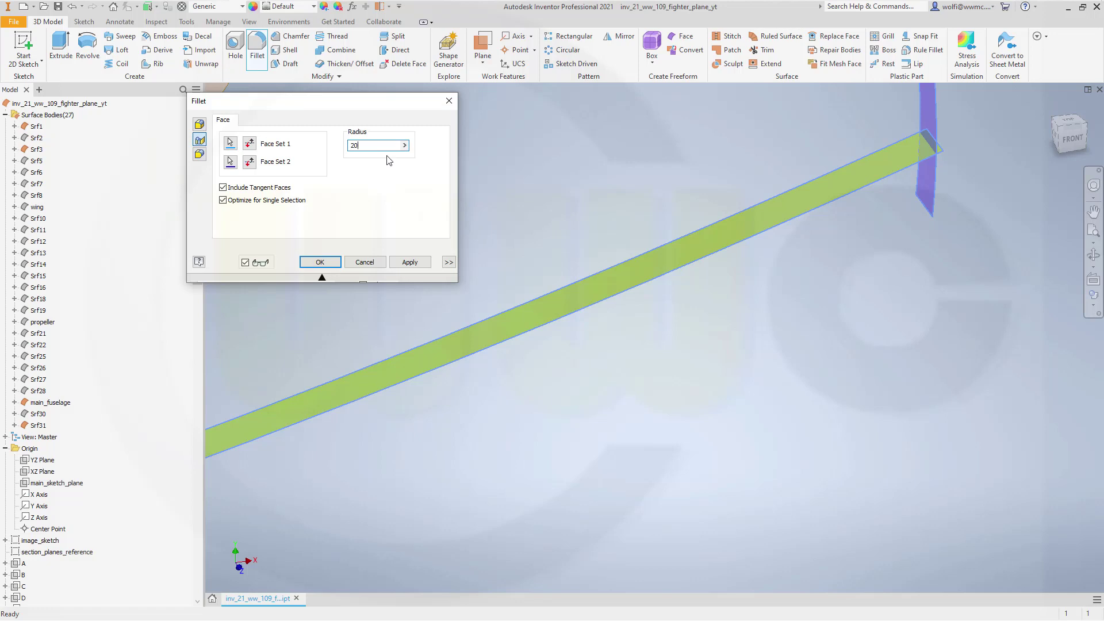
pyautogui.press('Tab')
pyautogui.keyDown('shift'); pyautogui.moveTo(686, 295); pyautogui.dragTo(567, 394, button='middle'); pyautogui.keyUp('shift')
pyautogui.click(251, 145)
pyautogui.click(249, 163)
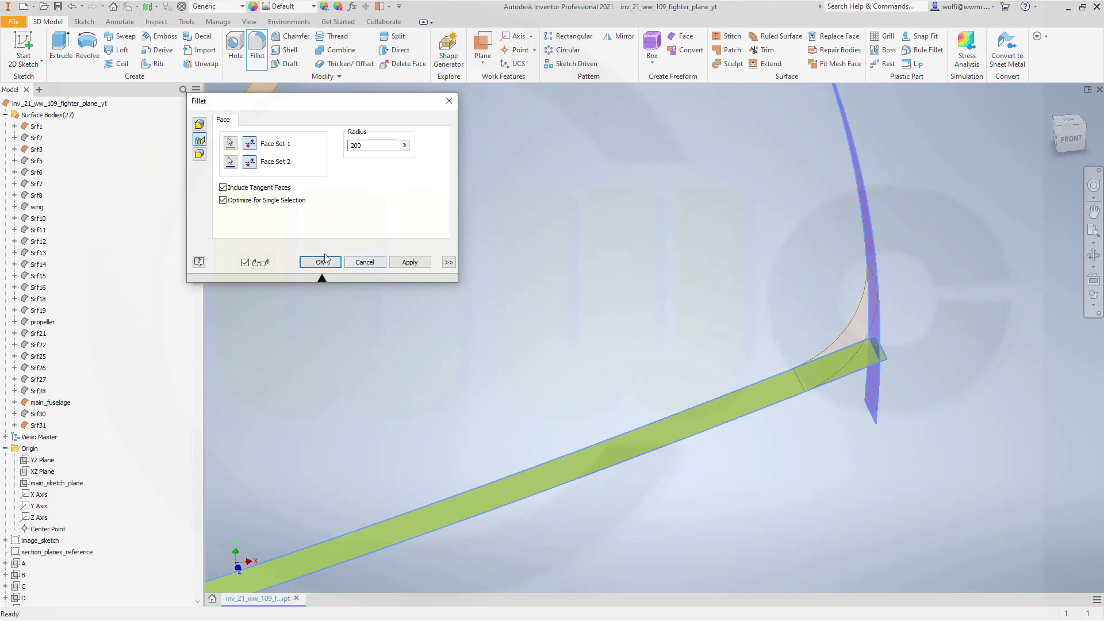
pyautogui.click(319, 260)
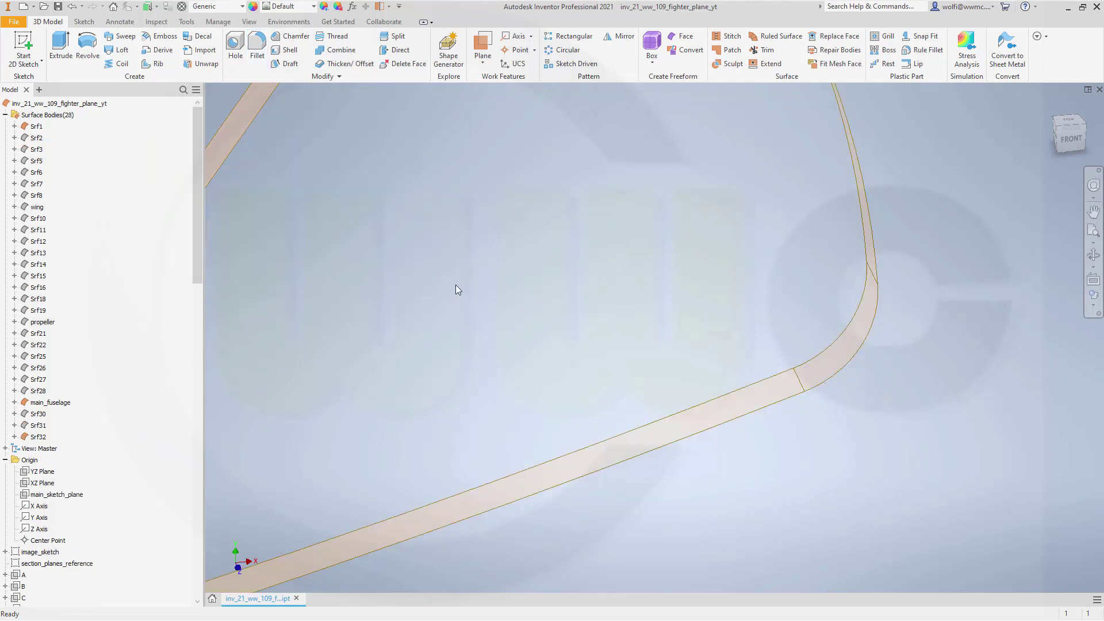
# Split all faces of the tail and fuselage guide surface body with work plane L
pyautogui.scroll(-5, 452, 291)
pyautogui.scroll(3, 438, 291)
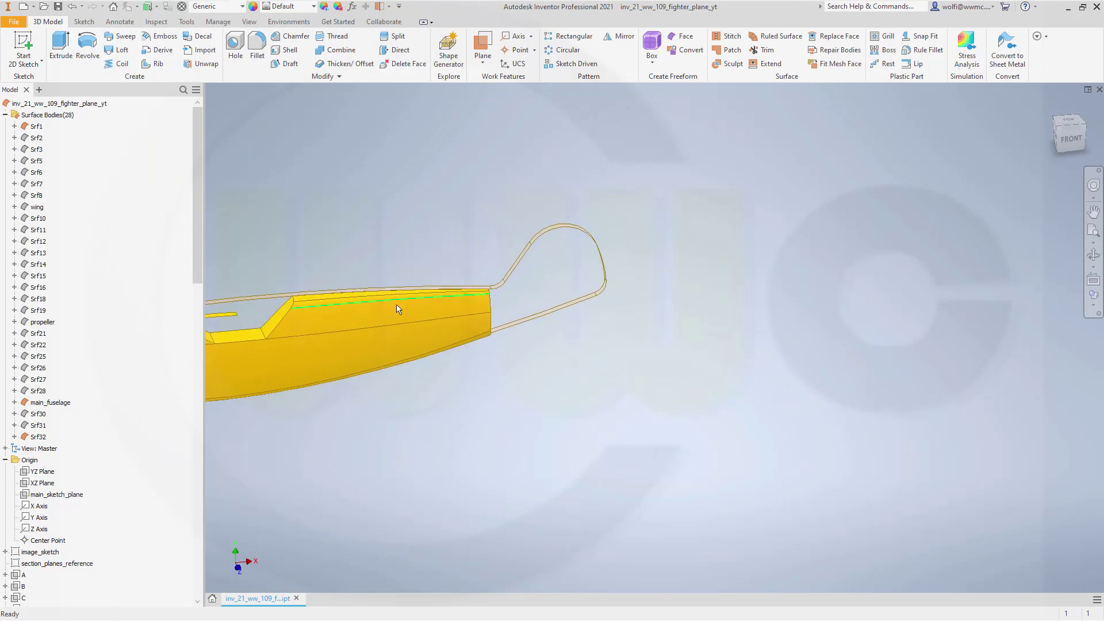
pyautogui.scroll(5, 424, 326)
pyautogui.moveTo(481, 387); pyautogui.dragTo(534, 352, button='middle')
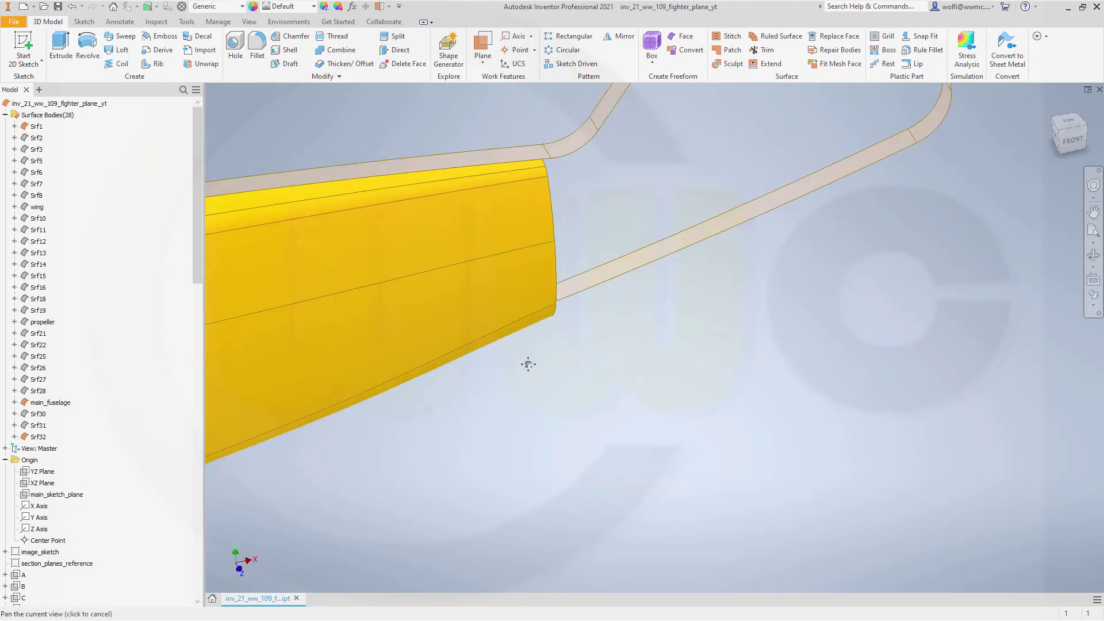
pyautogui.scroll(-2, 535, 352)
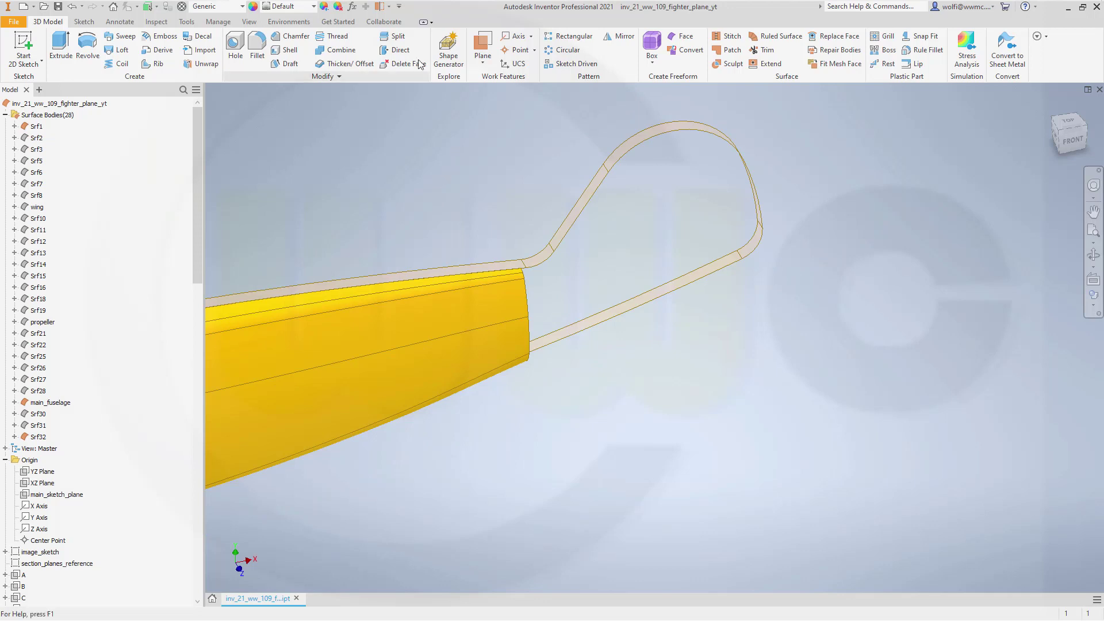
pyautogui.click(400, 38)
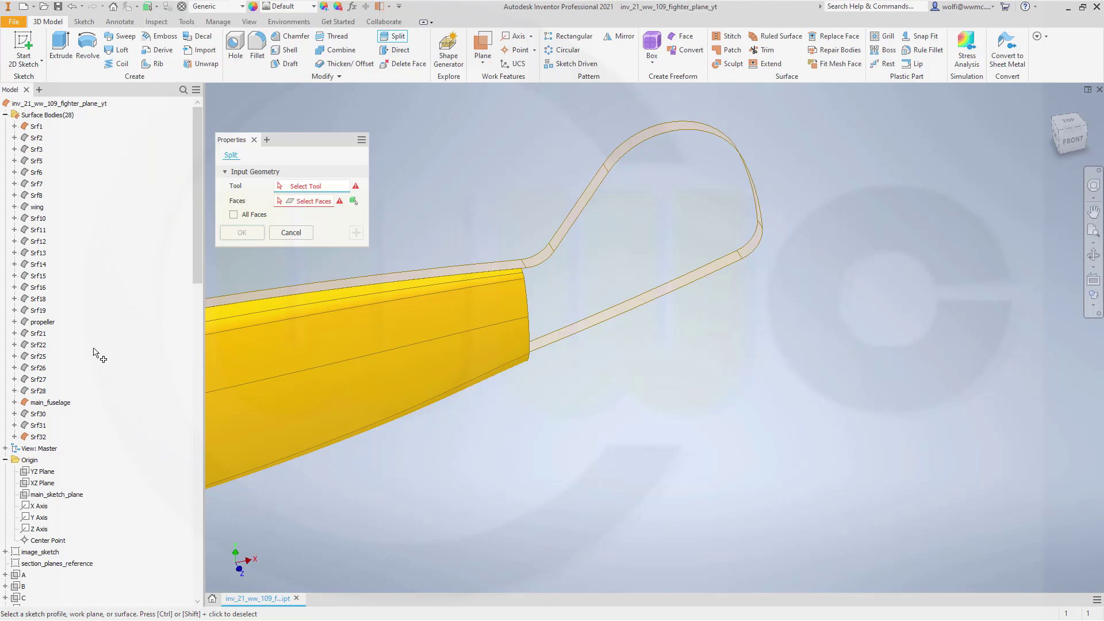
pyautogui.scroll(-4, 71, 420)
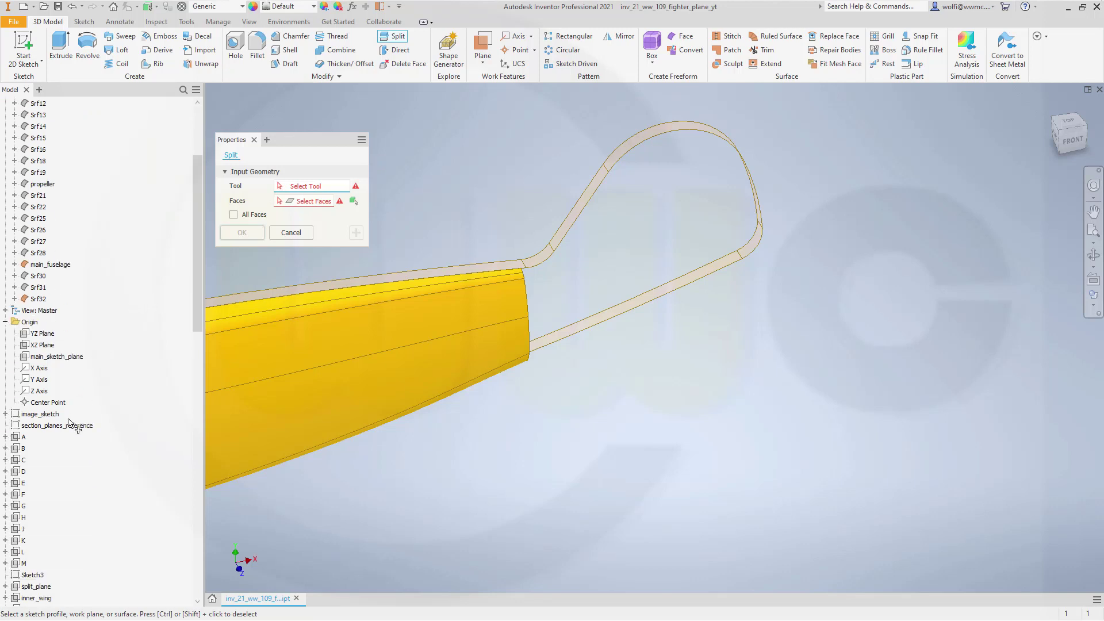
pyautogui.click(23, 551)
pyautogui.click(234, 214)
pyautogui.click(530, 256)
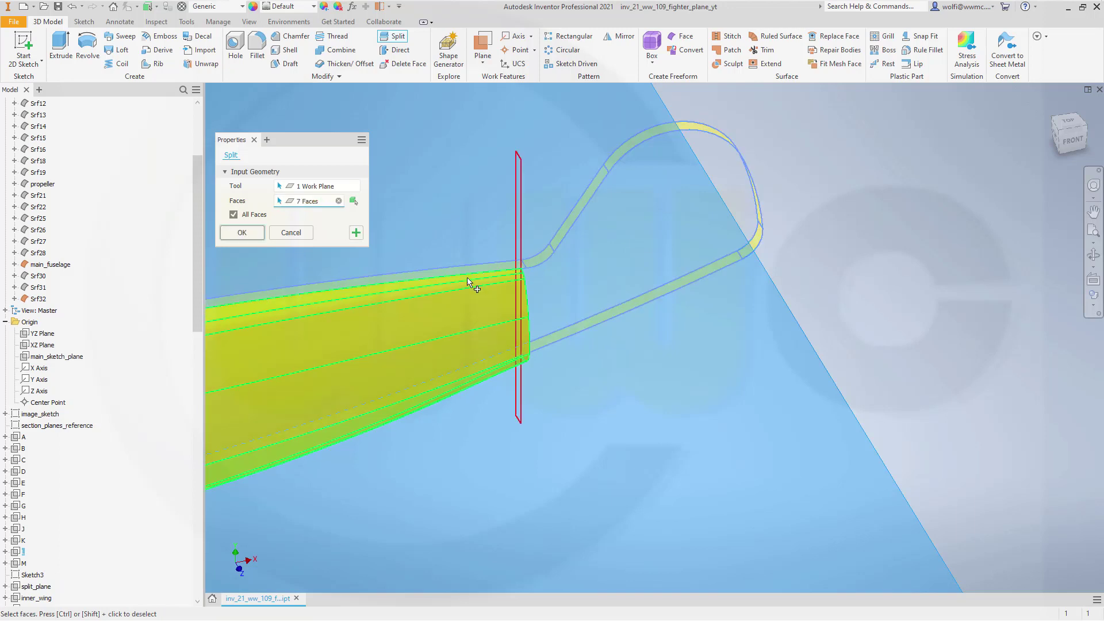
pyautogui.click(242, 232)
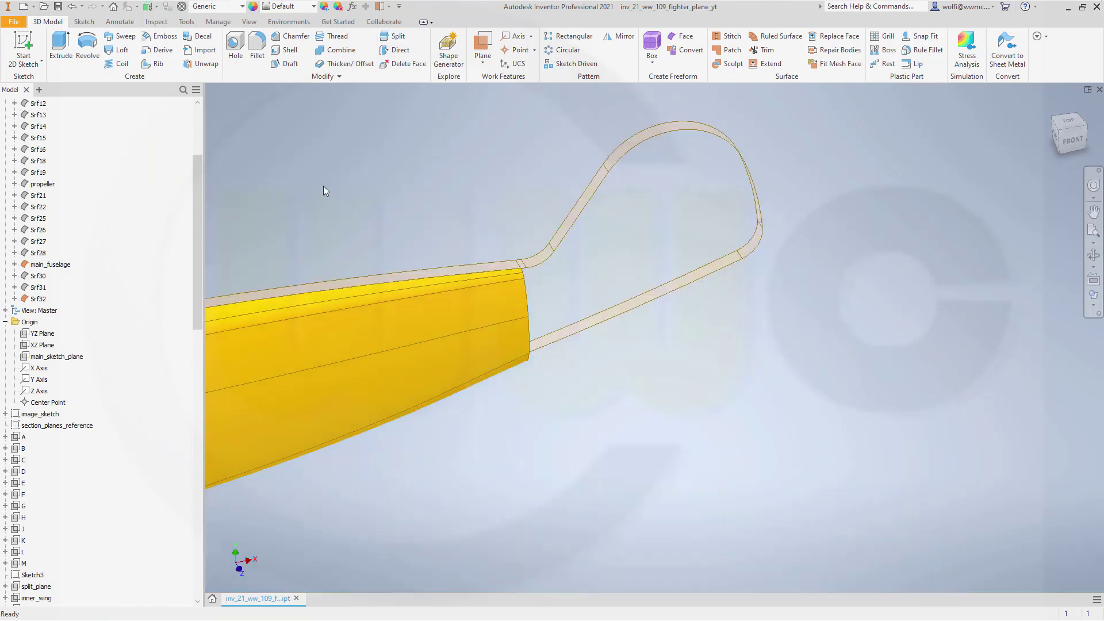
# Split all faces of the guide surface body with work plane M, crossing the fin and the lower tail surface
pyautogui.click(395, 37)
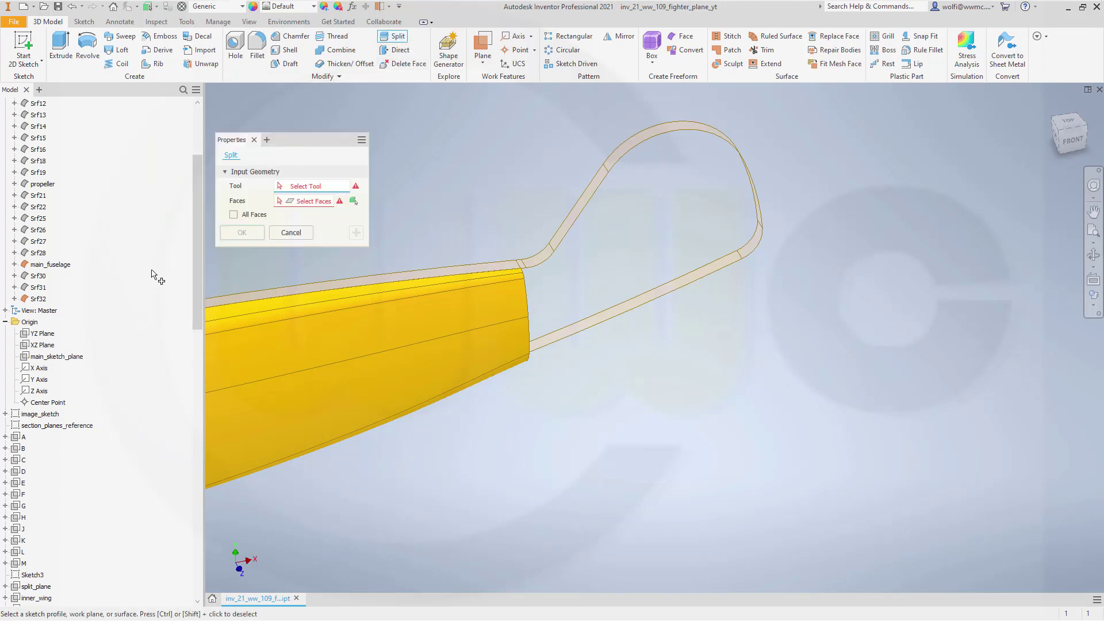
pyautogui.click(24, 563)
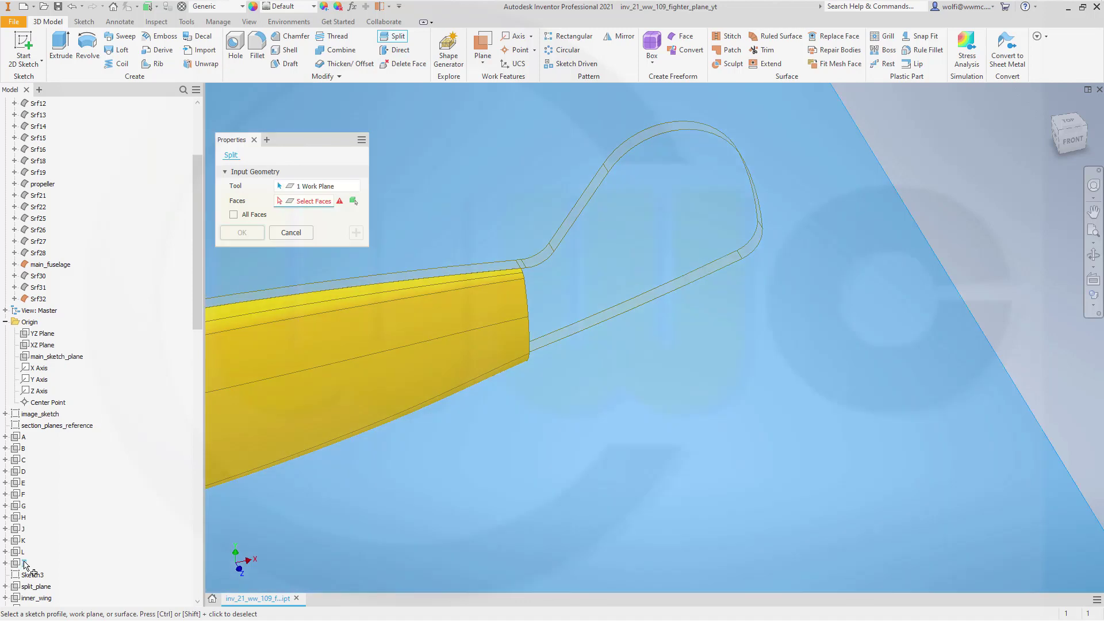
pyautogui.click(233, 215)
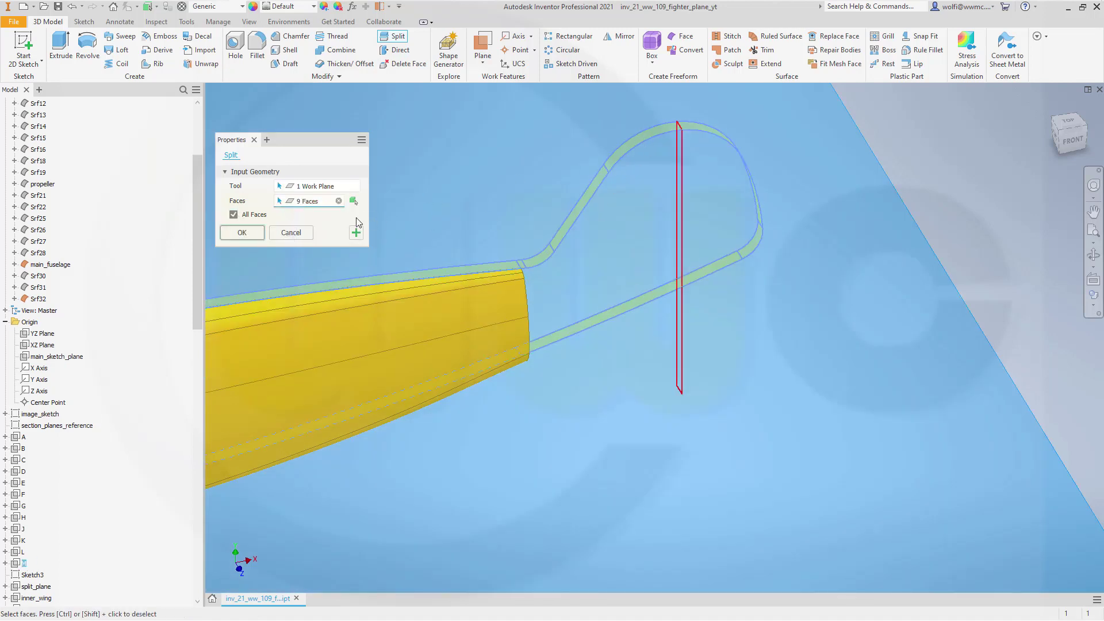
pyautogui.click(242, 233)
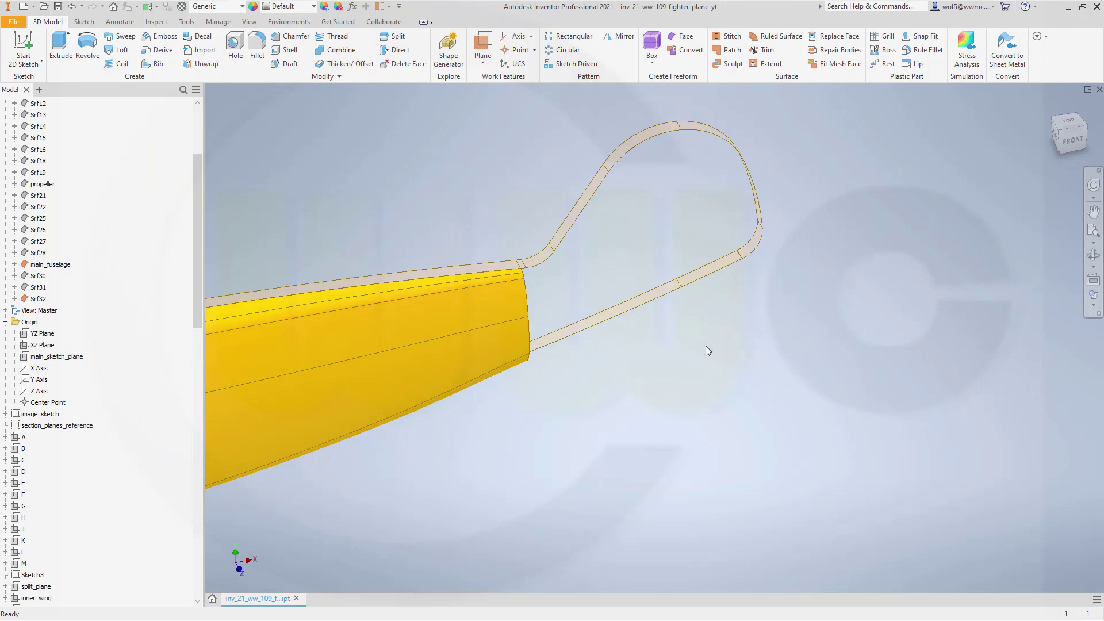
# Examine the fuselage and the tail outline surfaces from the front and slightly from below
pyautogui.scroll(-2, 705, 339)
pyautogui.scroll(-3, 695, 362)
pyautogui.scroll(-3, 716, 418)
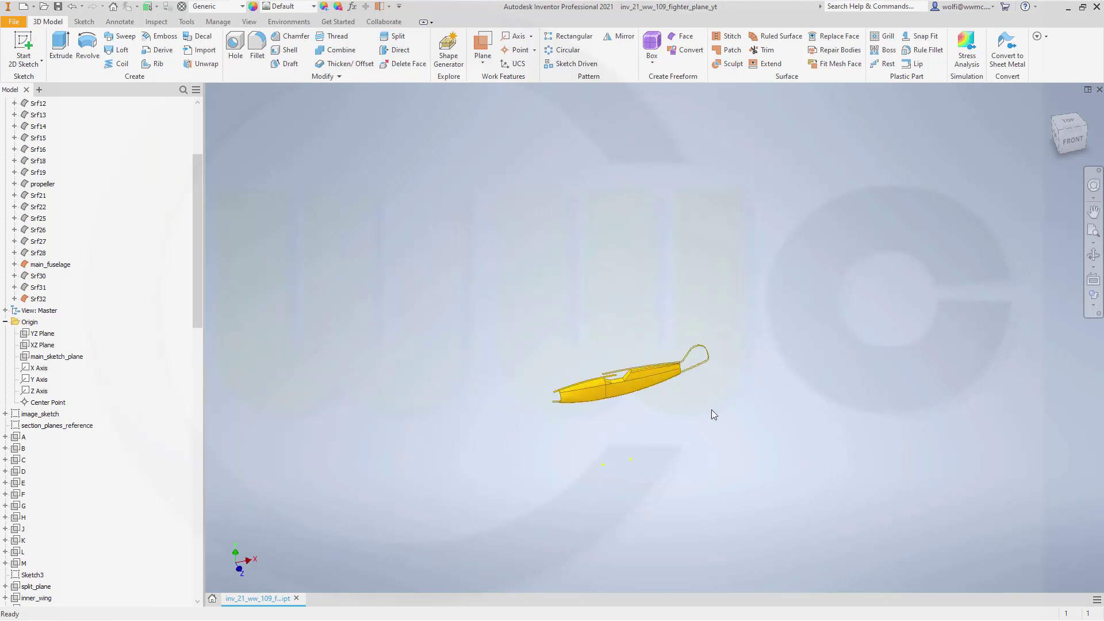
pyautogui.scroll(2, 721, 422)
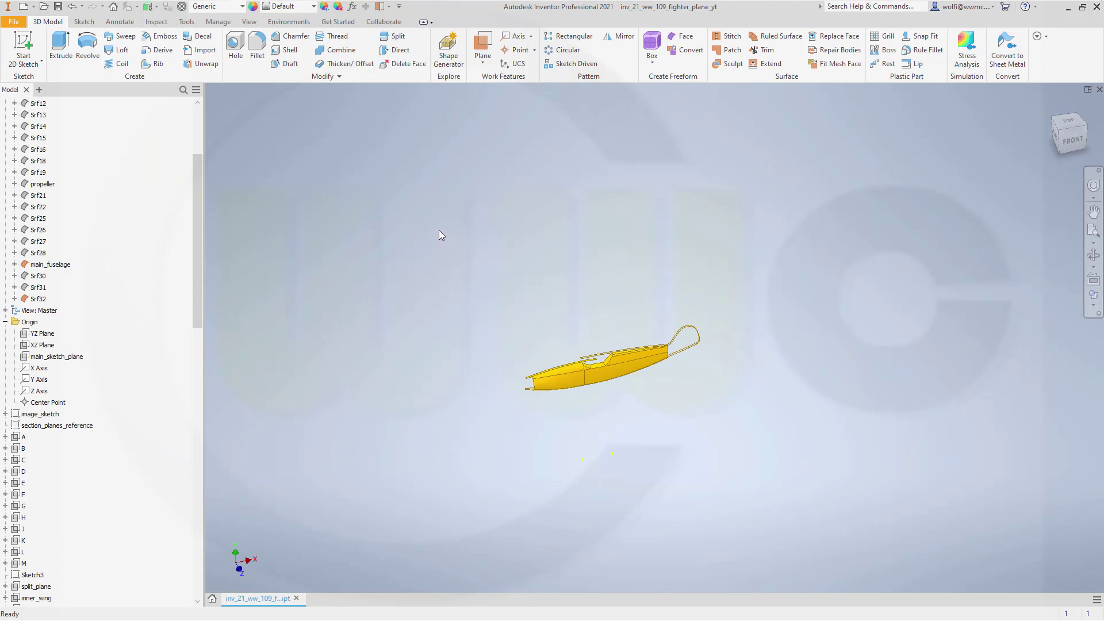
pyautogui.scroll(2, 722, 370)
pyautogui.scroll(3, 615, 312)
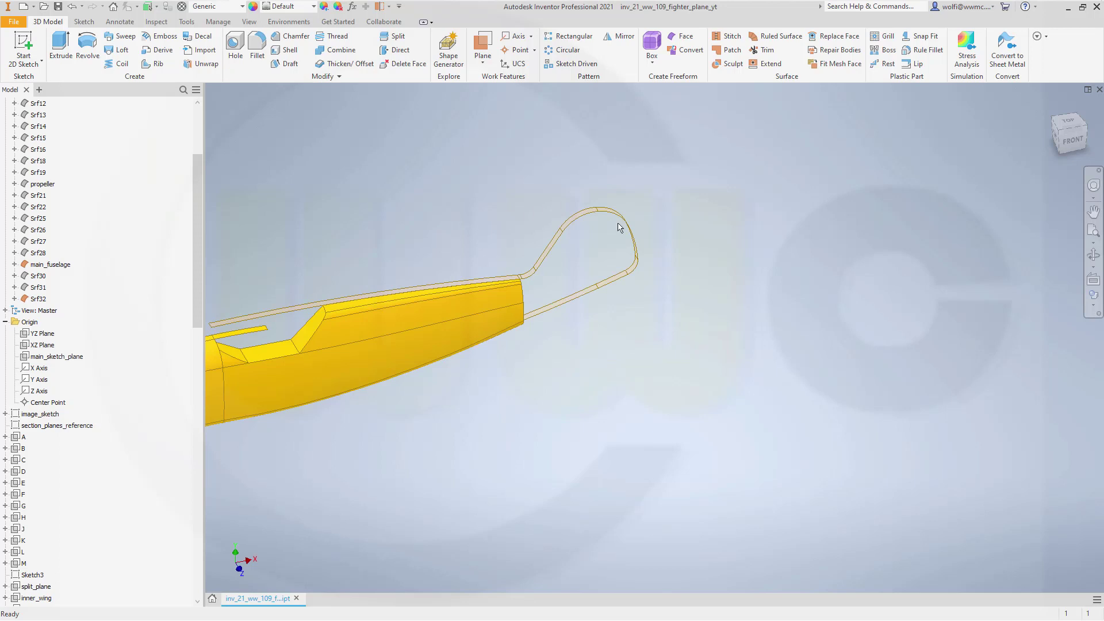
pyautogui.keyDown('shift'); pyautogui.moveTo(500, 239); pyautogui.dragTo(500, 311, button='middle'); pyautogui.keyUp('shift')
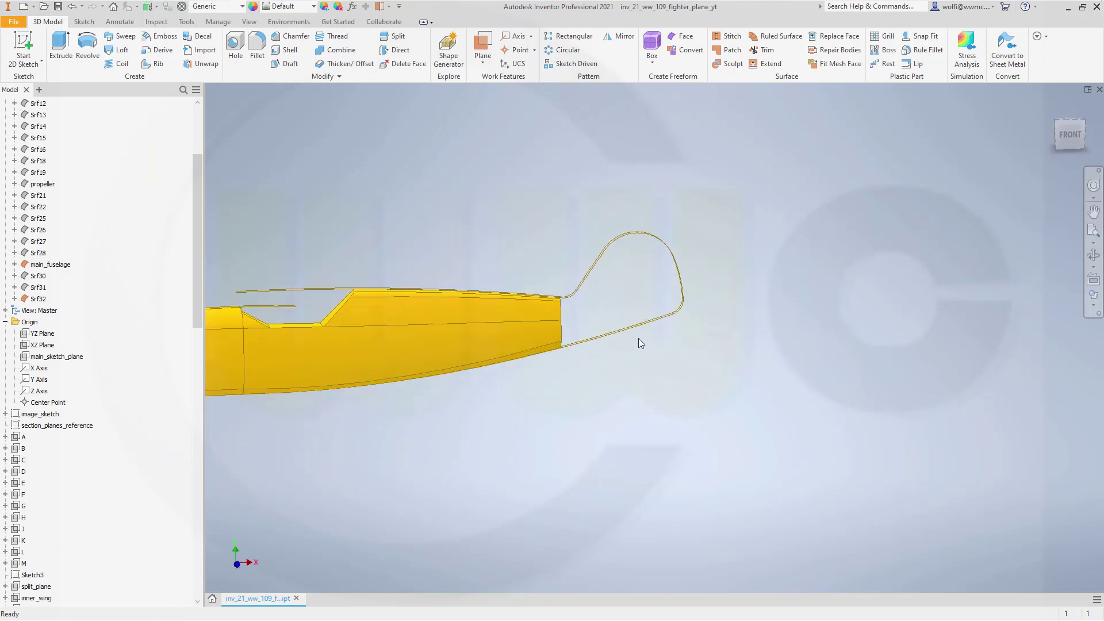
pyautogui.moveTo(646, 426)
pyautogui.keyDown('shift'); pyautogui.mouseDown(button='middle')
pyautogui.moveTo(654, 498)
pyautogui.moveTo(636, 426)
pyautogui.mouseUp(button='middle'); pyautogui.keyUp('shift')
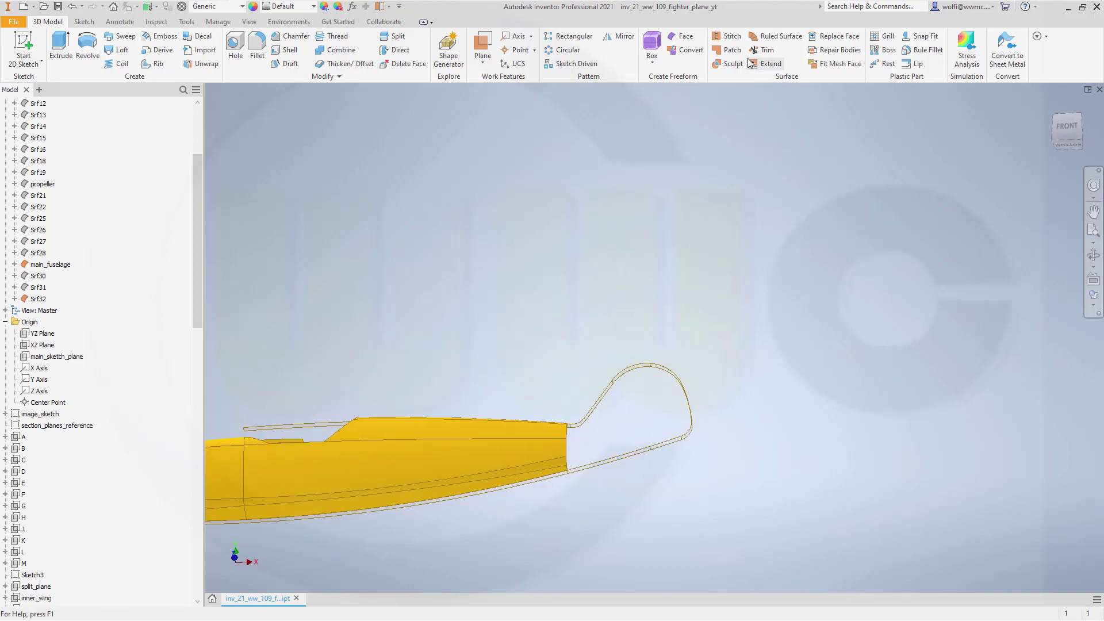
# Start a boundary patch for the tail side and select the fuselage's rear end edges as its boundary
pyautogui.click(728, 51)
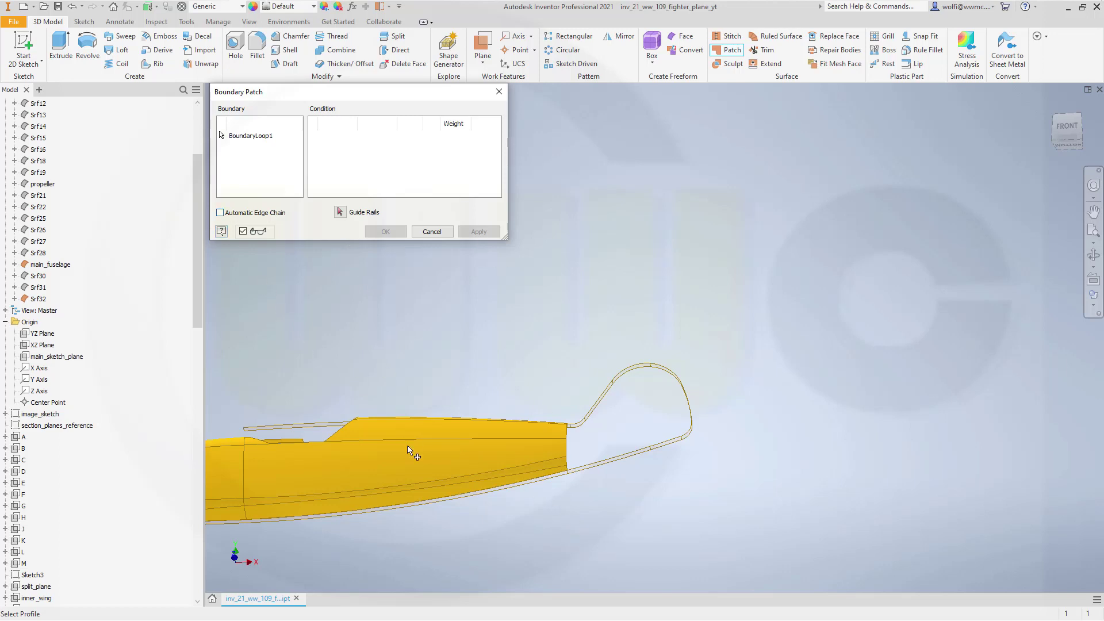
pyautogui.scroll(-4, 457, 519)
pyautogui.scroll(-3, 750, 386)
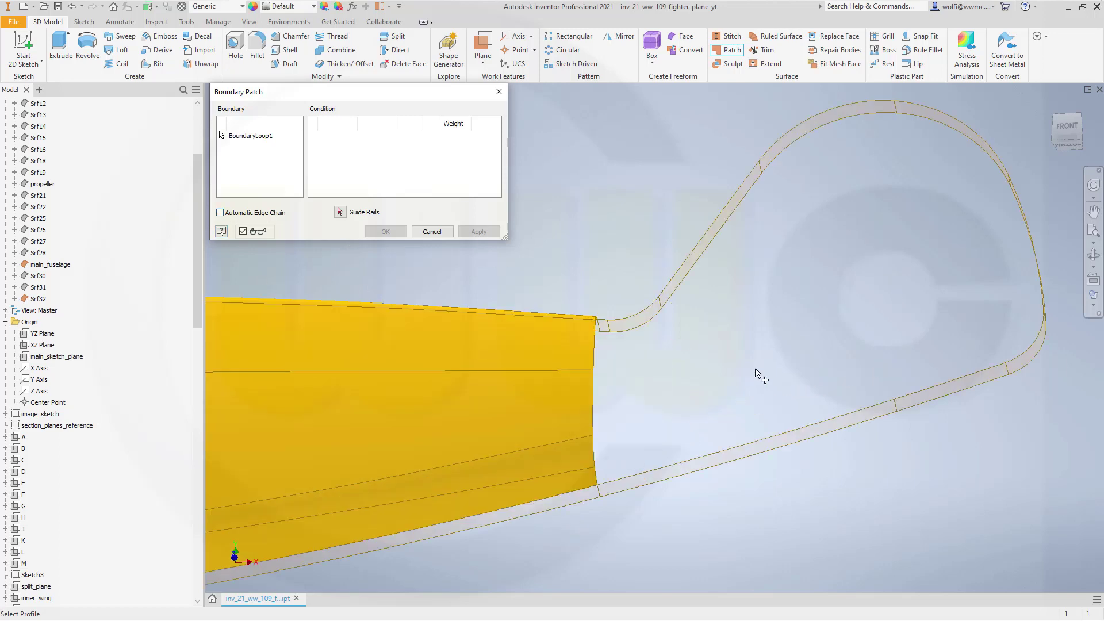
pyautogui.click(598, 482)
pyautogui.click(598, 451)
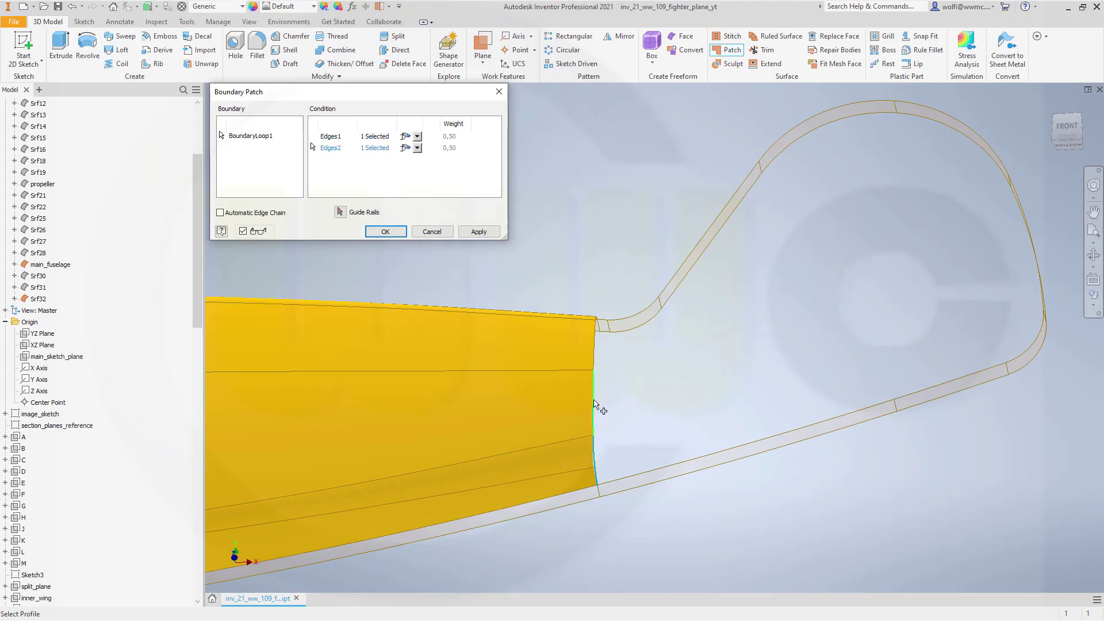
pyautogui.click(594, 366)
pyautogui.click(596, 357)
pyautogui.scroll(-2, 620, 314)
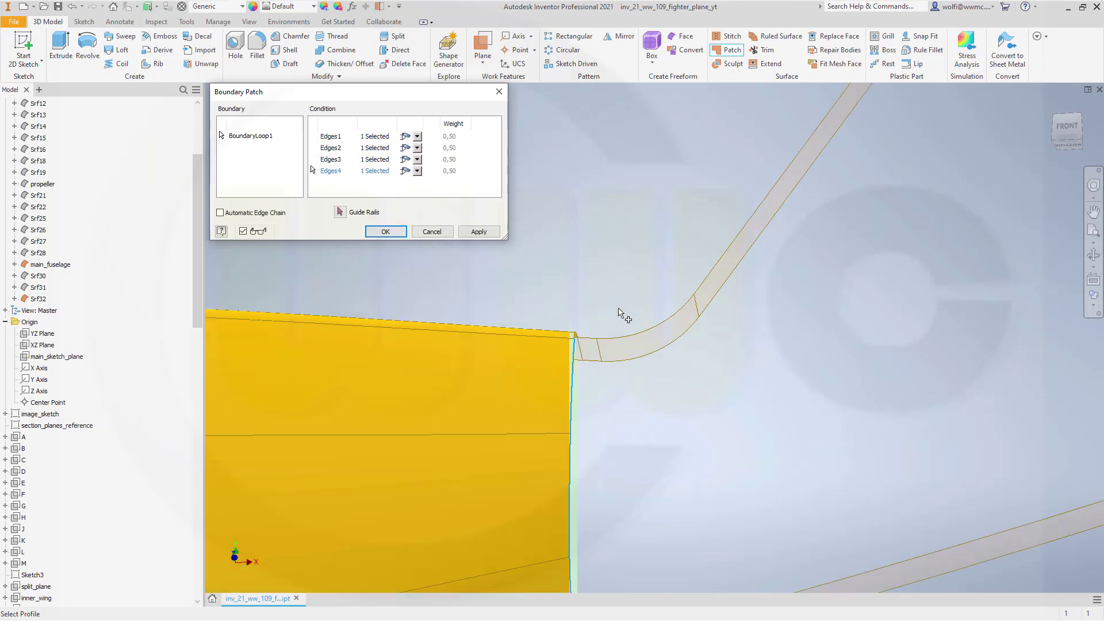
pyautogui.scroll(-2, 604, 336)
pyautogui.keyDown('shift'); pyautogui.moveTo(579, 346); pyautogui.dragTo(608, 391, button='middle'); pyautogui.keyUp('shift')
pyautogui.click(547, 357)
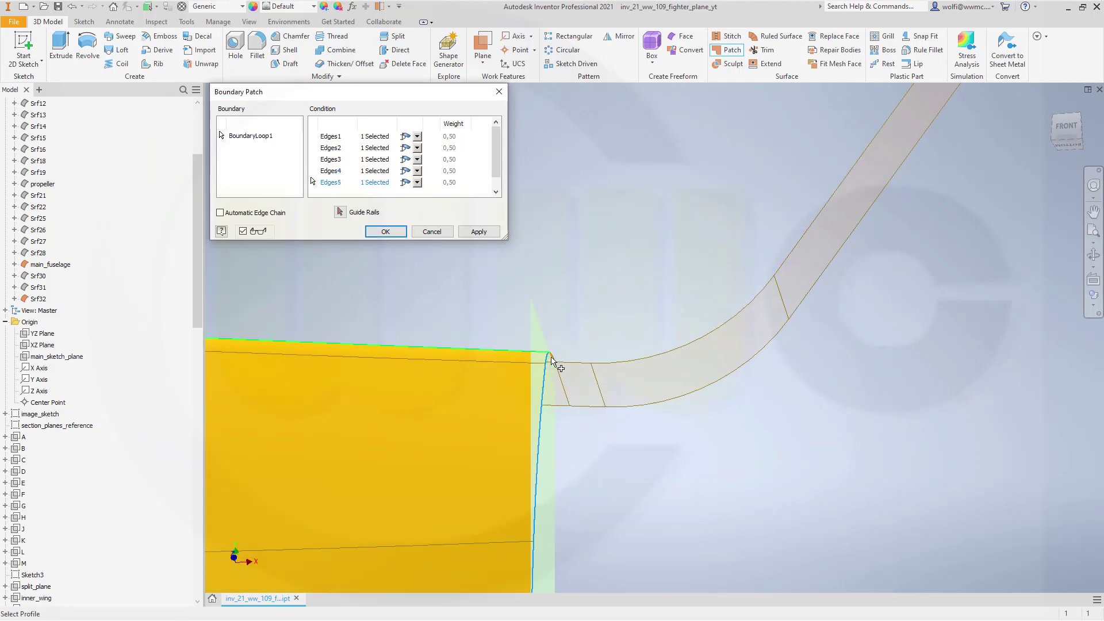
# Complete the patch boundary along the edges of the upper fillet, fin, rudder and lower tail surfaces, and create the patch
pyautogui.click(557, 360)
pyautogui.scroll(3, 749, 457)
pyautogui.click(720, 441)
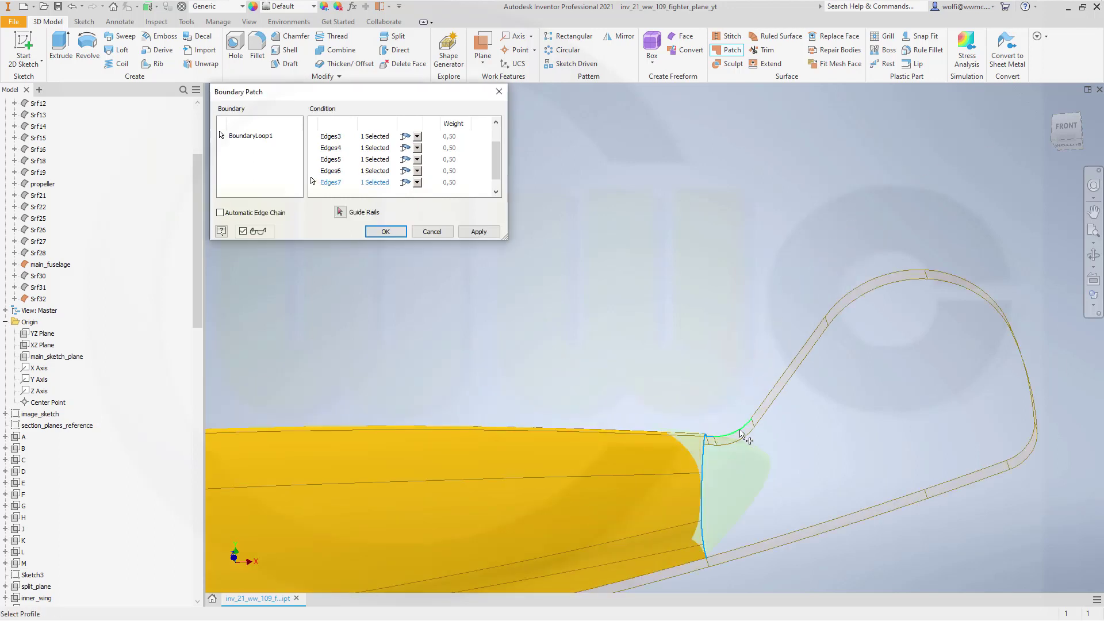
pyautogui.click(740, 431)
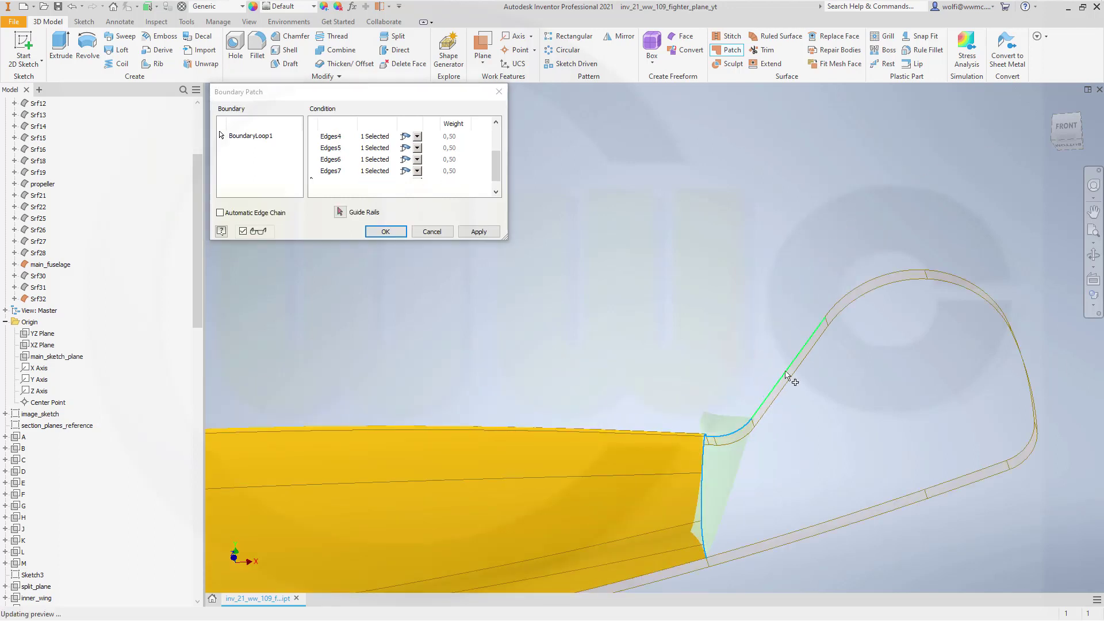
pyautogui.click(776, 377)
pyautogui.click(947, 273)
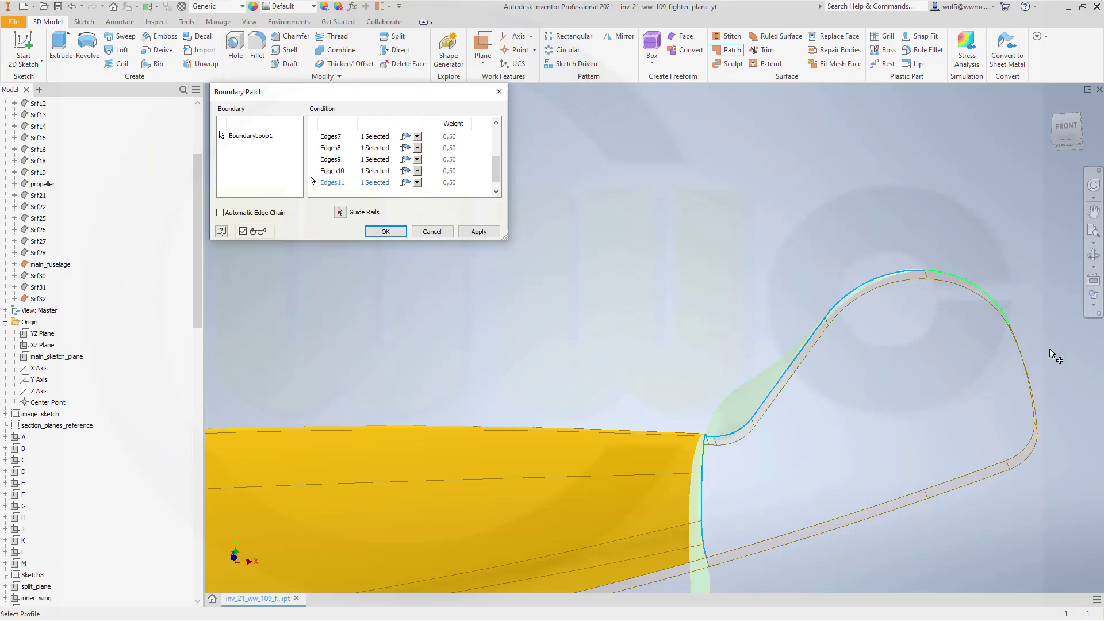
pyautogui.click(1025, 362)
pyautogui.click(1035, 414)
pyautogui.click(1019, 455)
pyautogui.click(976, 475)
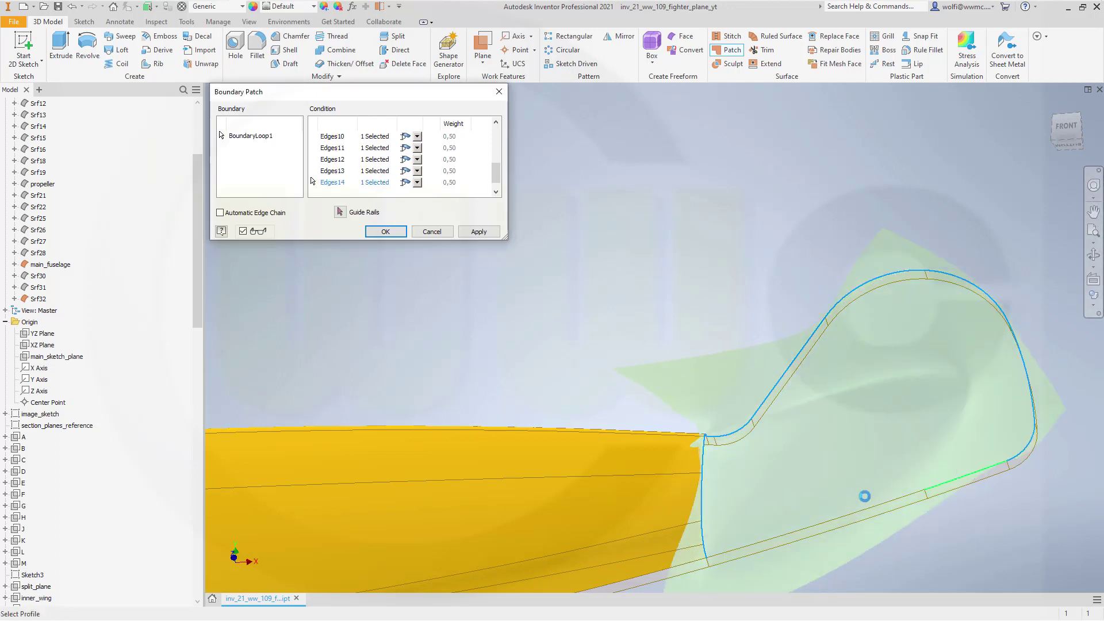
pyautogui.click(859, 509)
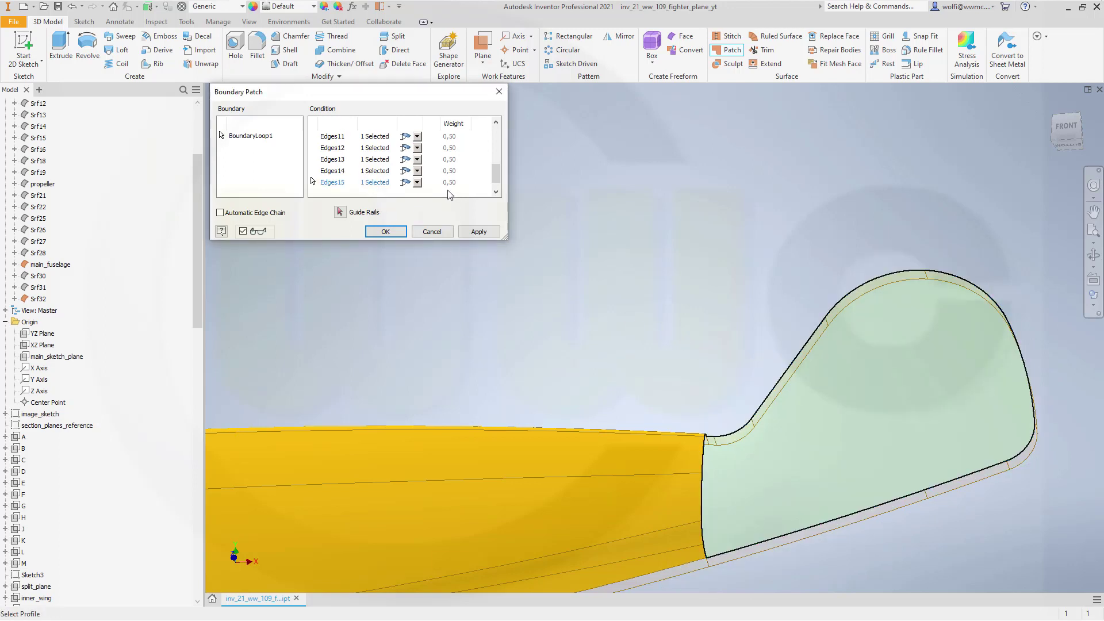
pyautogui.click(385, 231)
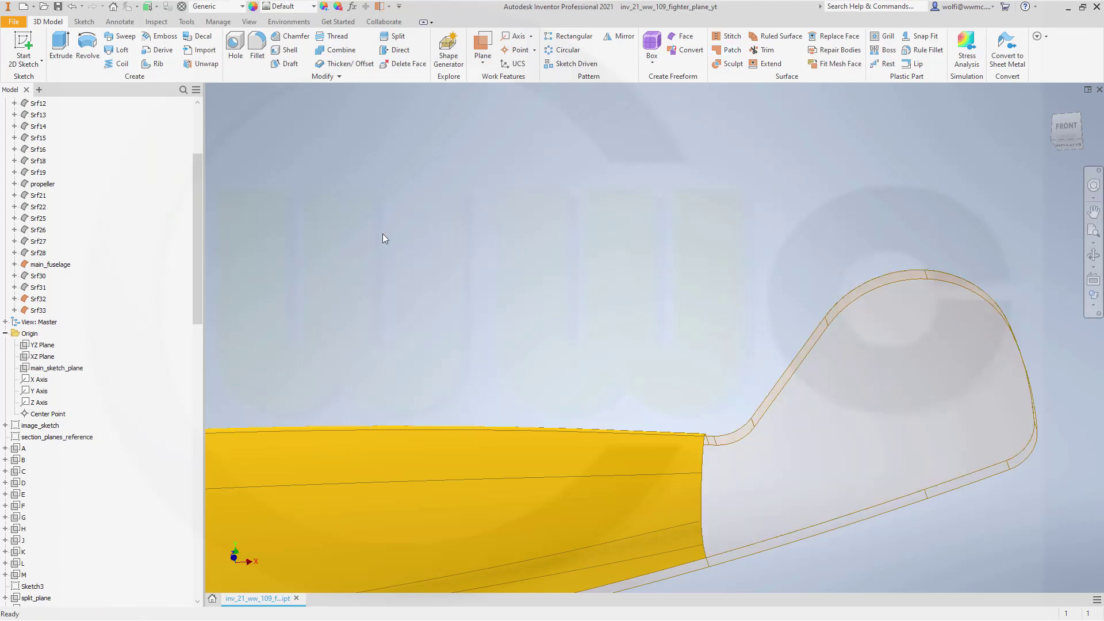
# Turn off translucency for the new tail patch surface body Srf33
pyautogui.rightClick(39, 313)
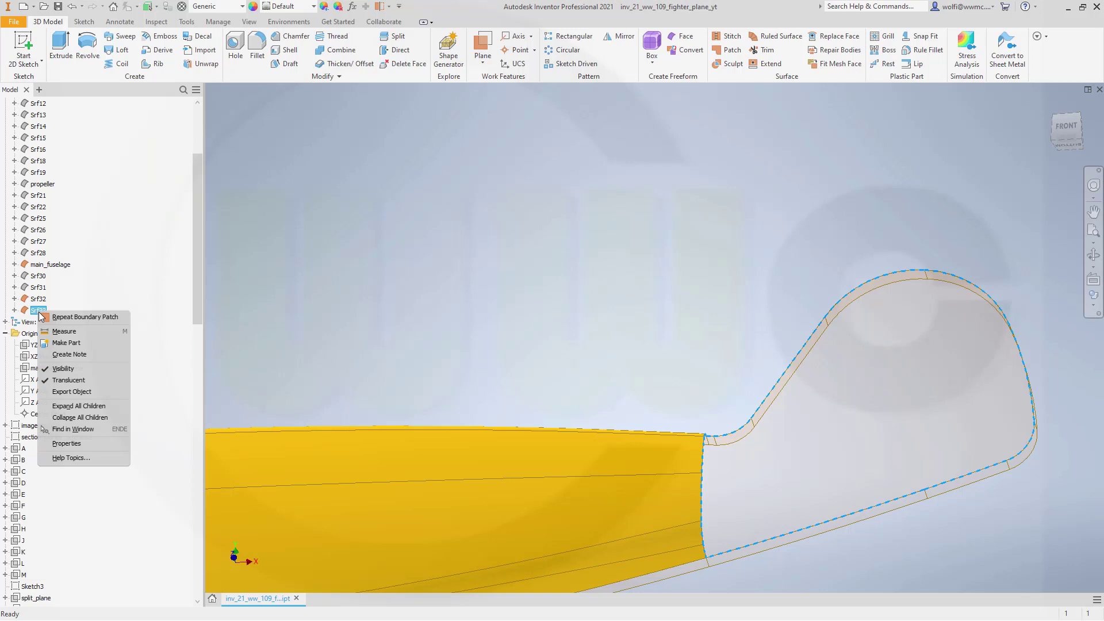
pyautogui.click(69, 380)
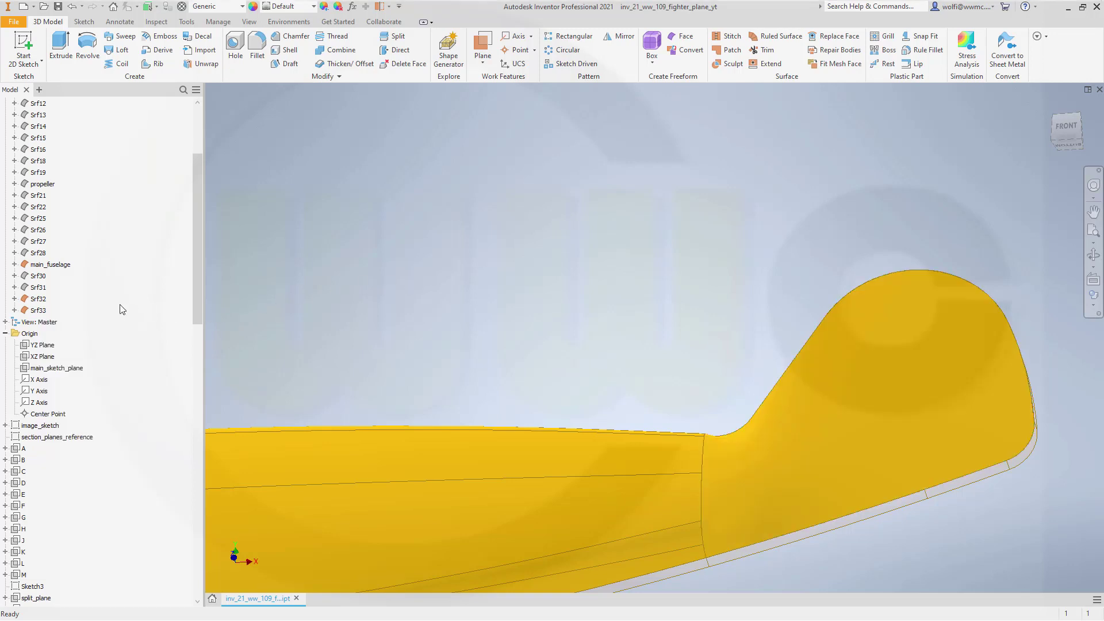
pyautogui.rightClick(42, 312)
pyautogui.click(47, 315)
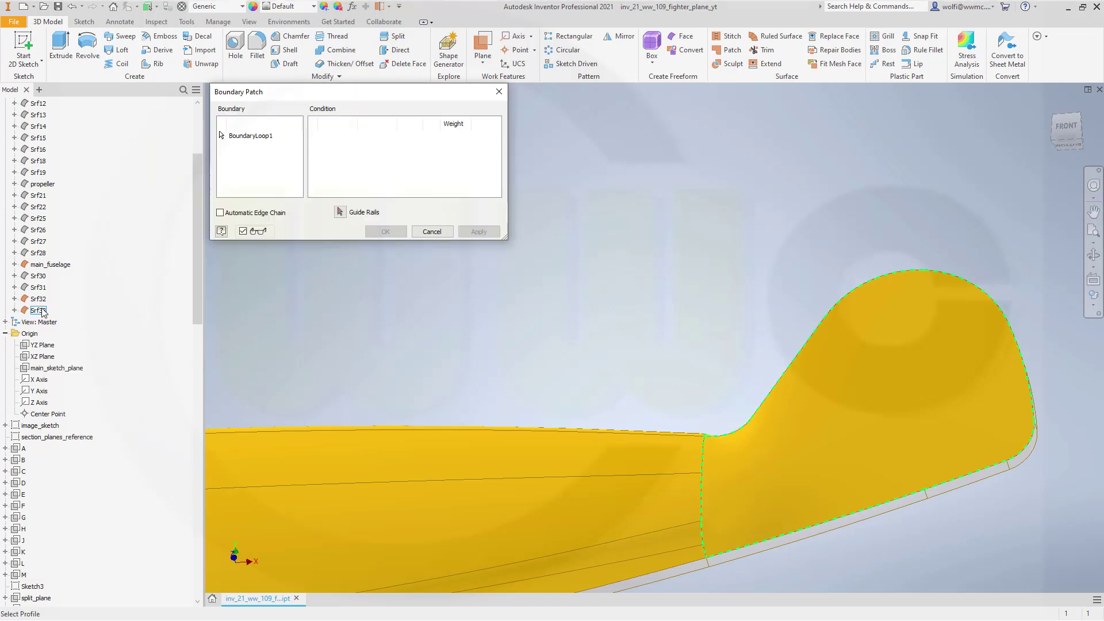
pyautogui.click(432, 231)
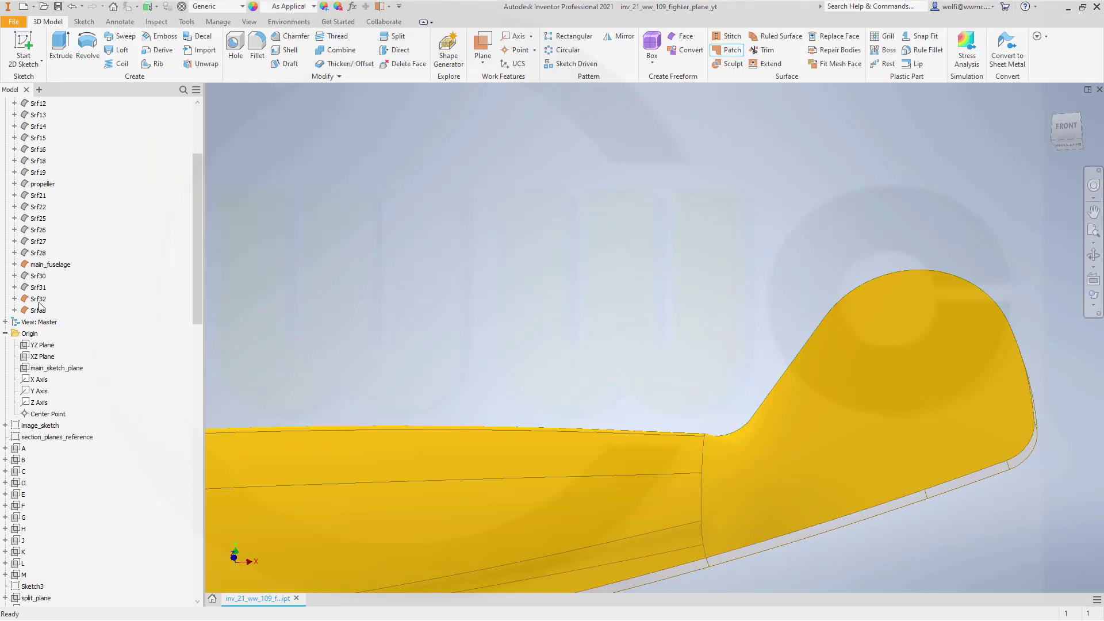
# Rename the tail side surface body Srf33 as TAIL_RUDDER
pyautogui.click(36, 314)
pyautogui.write('TAIL_RUDDER')
pyautogui.press('Return')
pyautogui.click(578, 280)
# Reopen Boundary Patch5 for editing and set its first three fuselage-end edges, Edges1 to Edges3, to the tangent condition
pyautogui.moveTo(193, 316); pyautogui.dragTo(196, 601)
pyautogui.doubleClick(50, 586)
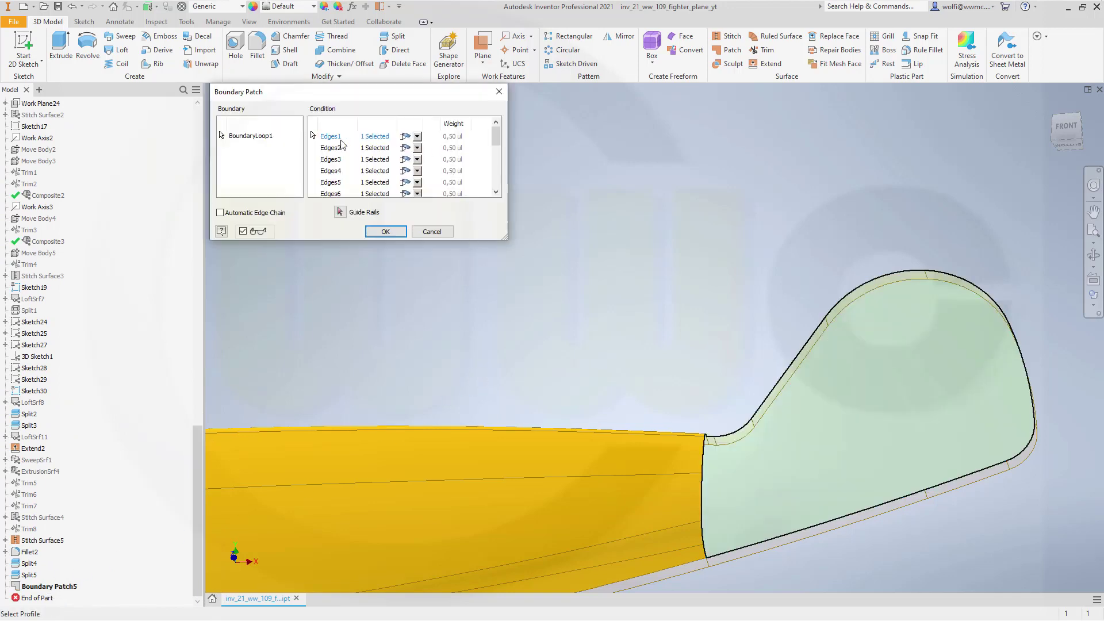
pyautogui.moveTo(498, 140)
pyautogui.mouseDown()
pyautogui.moveTo(498, 173)
pyautogui.moveTo(498, 148)
pyautogui.mouseUp()
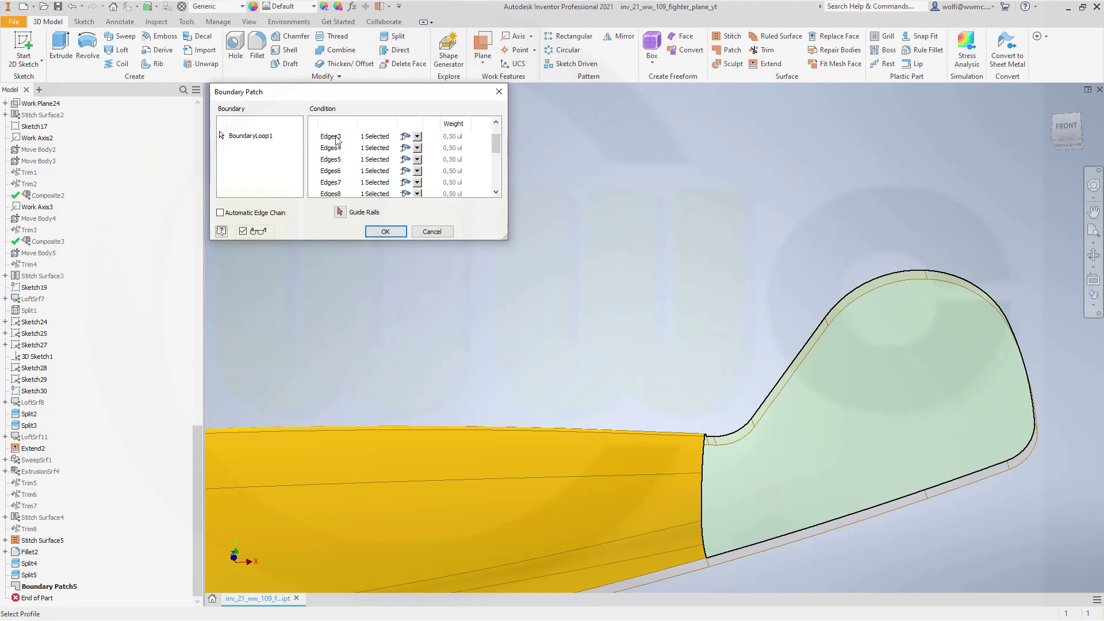
pyautogui.scroll(-3, 361, 144)
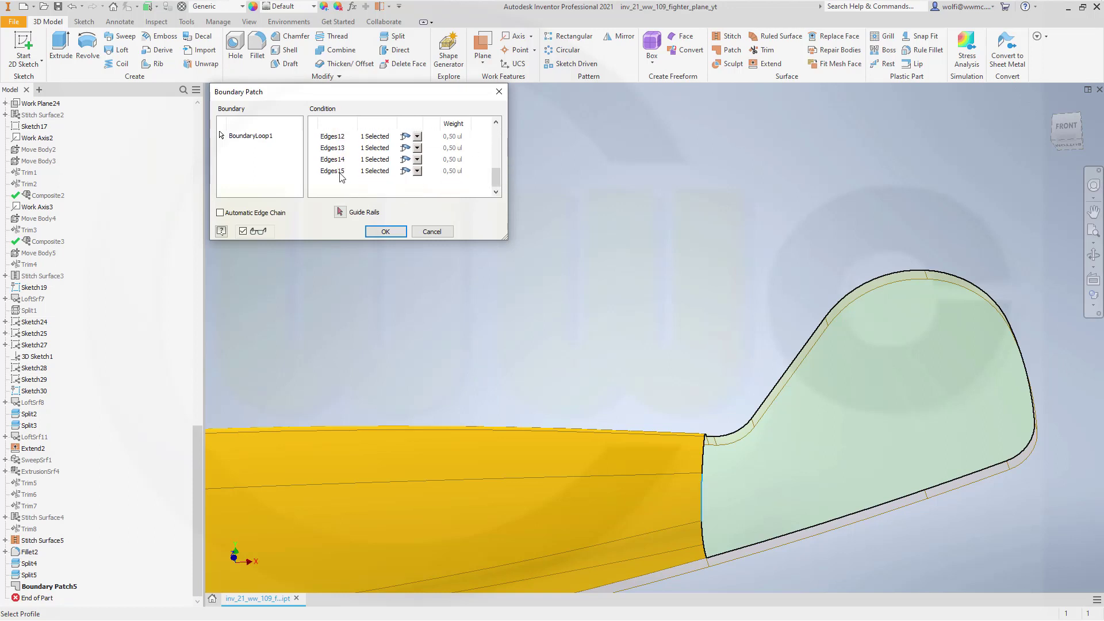
pyautogui.scroll(4, 343, 175)
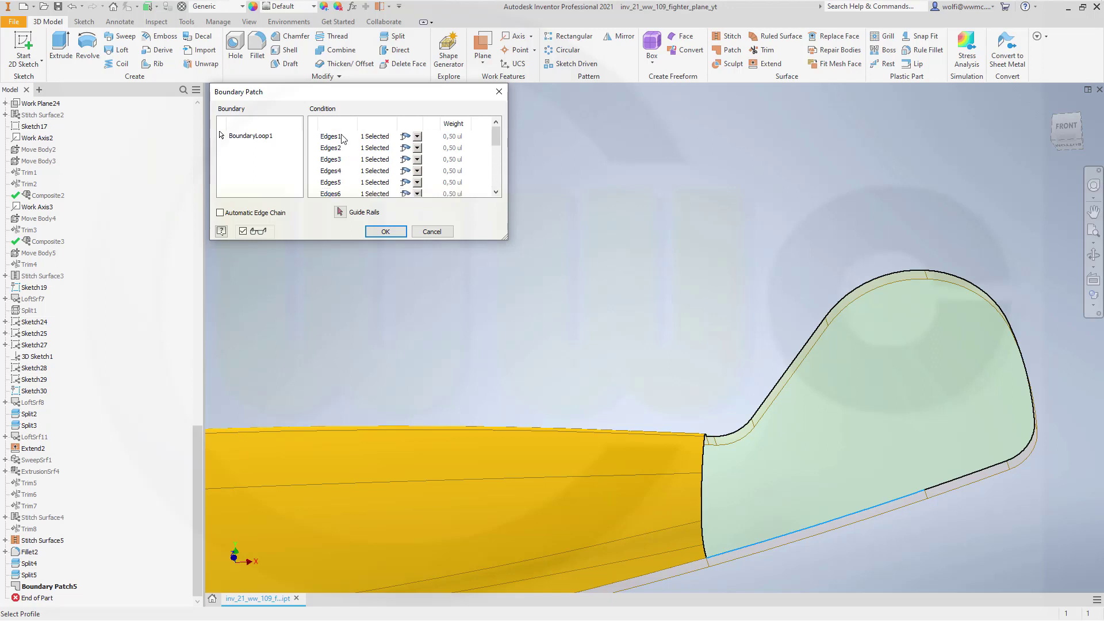
pyautogui.click(417, 136)
pyautogui.click(415, 158)
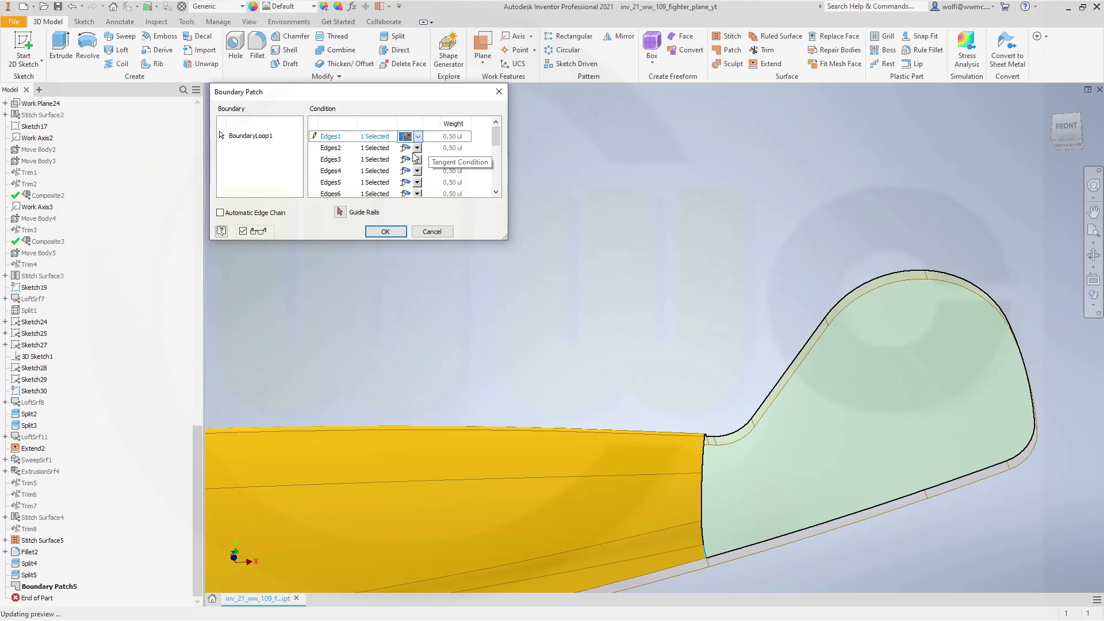
pyautogui.click(416, 148)
pyautogui.click(414, 169)
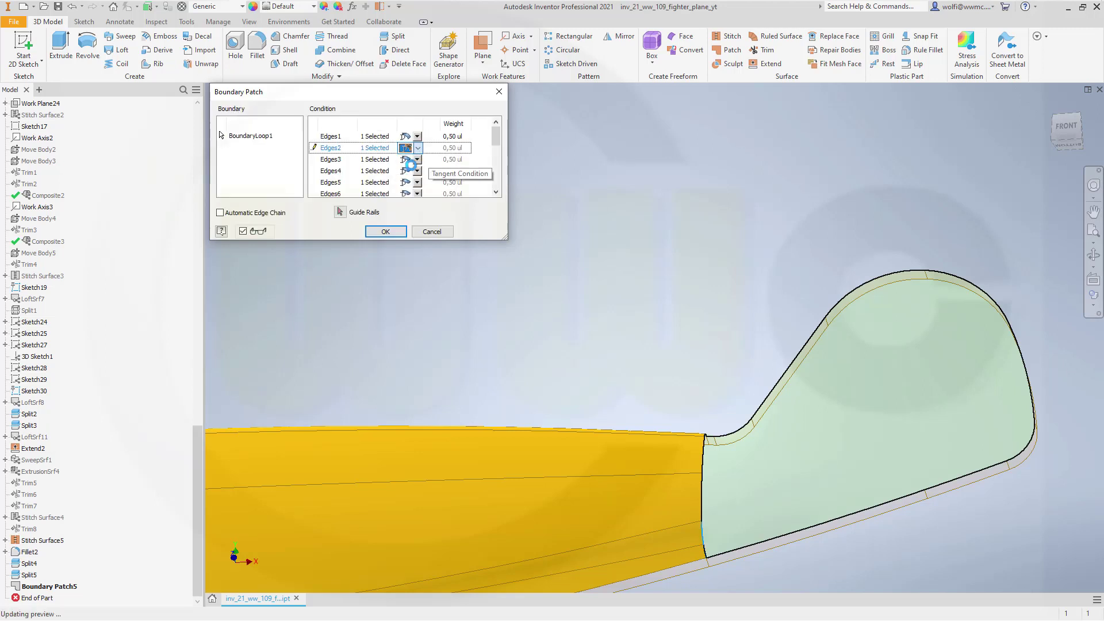
pyautogui.click(417, 160)
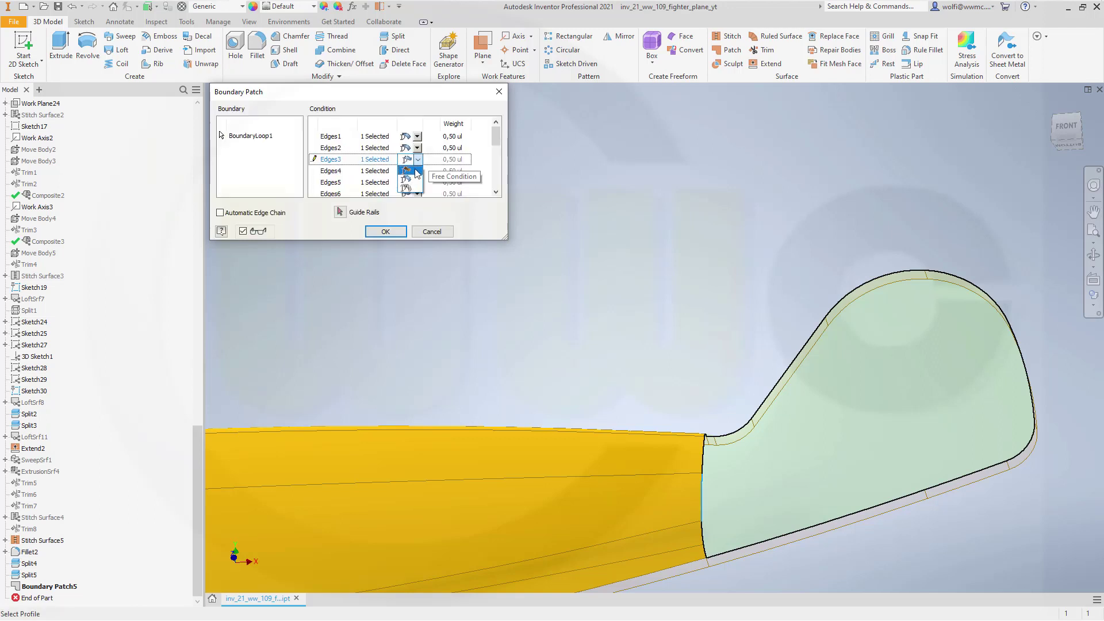
pyautogui.click(415, 171)
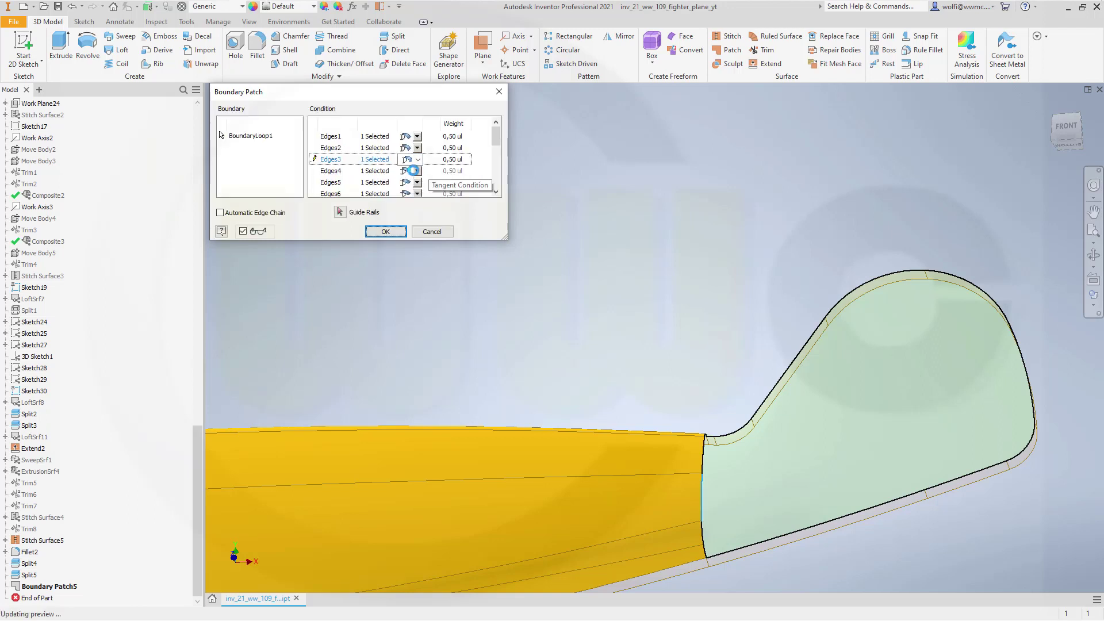
# Set the boundary patch edges Edges4, Edges5 and Edges6 to the tangent condition
pyautogui.click(418, 171)
pyautogui.click(415, 189)
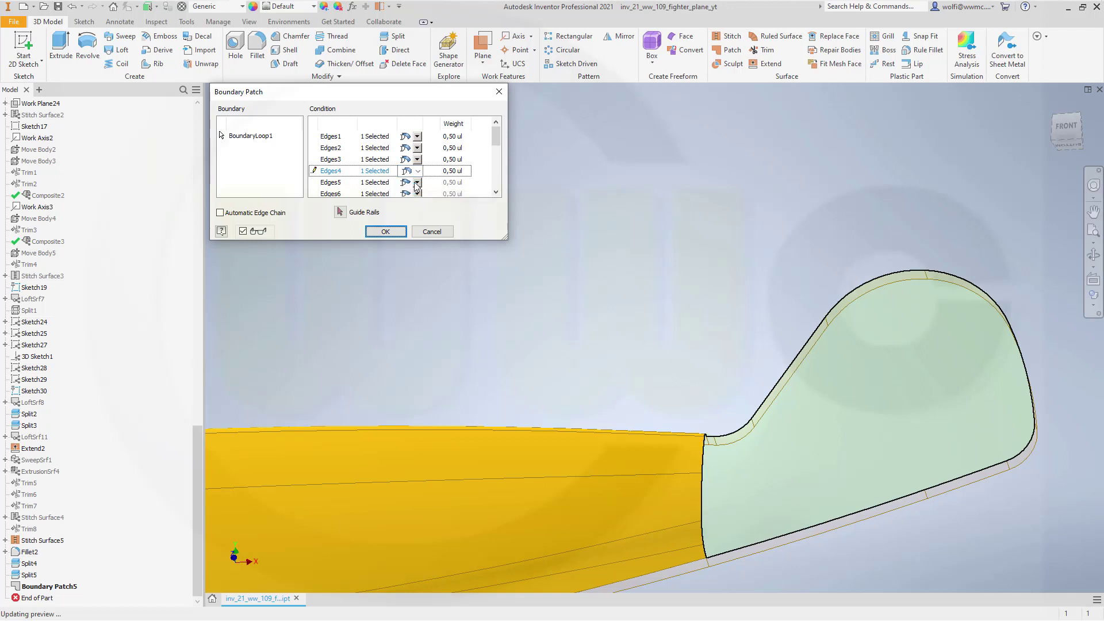
pyautogui.click(418, 183)
pyautogui.click(414, 201)
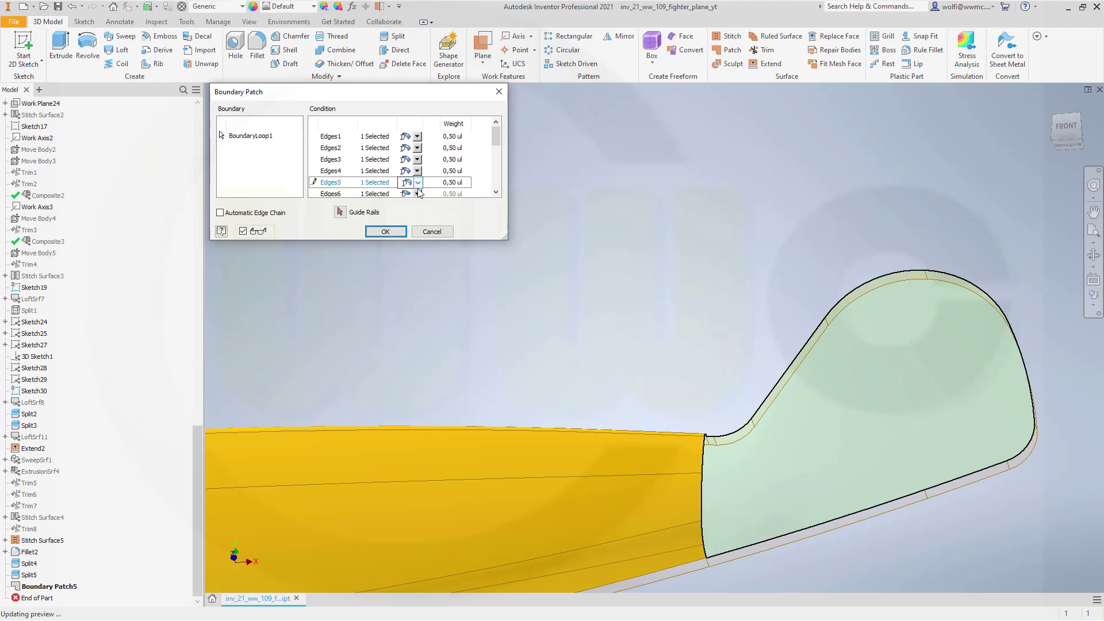
pyautogui.click(418, 195)
pyautogui.click(414, 203)
# Enlarge the boundary patch settings to list all edges and apply the tangent condition to Edges7 through Edges11
pyautogui.moveTo(504, 240); pyautogui.dragTo(521, 366)
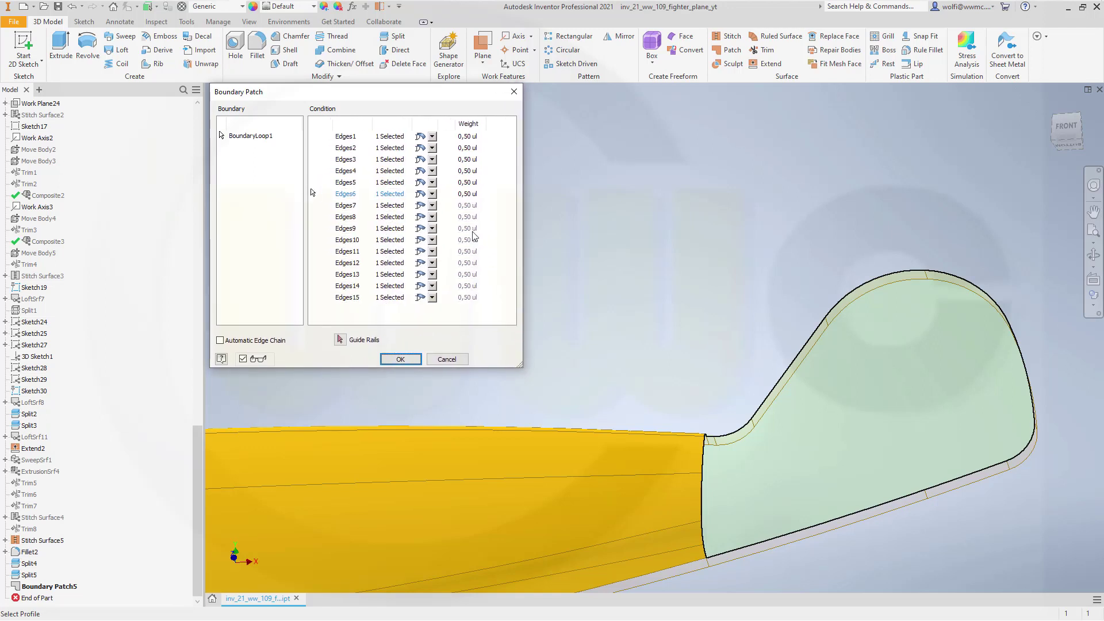
pyautogui.click(431, 205)
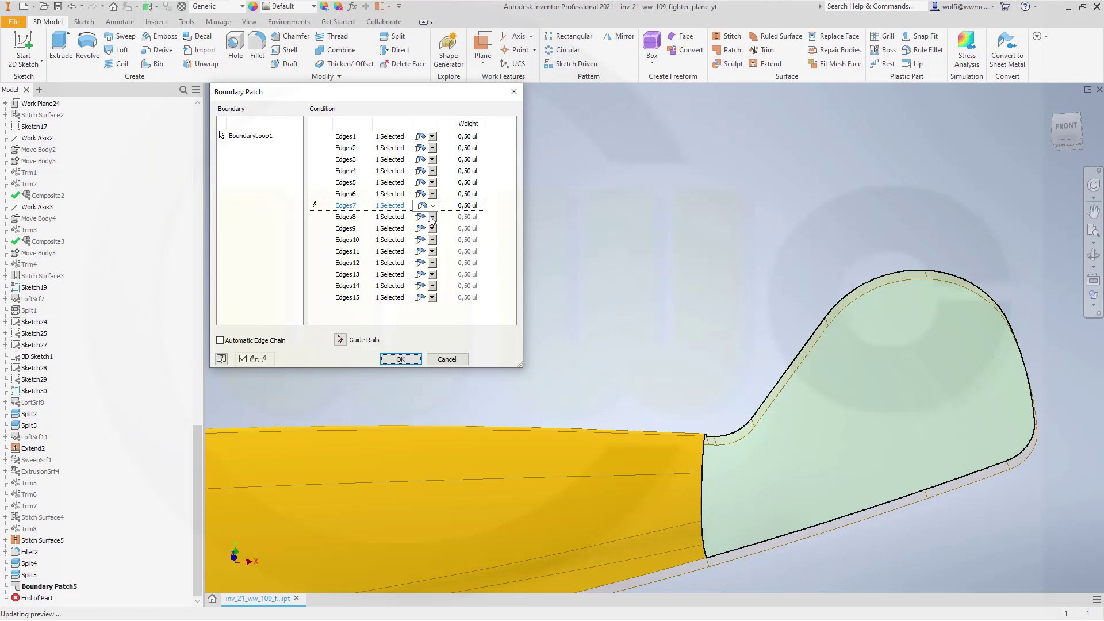
pyautogui.click(431, 218)
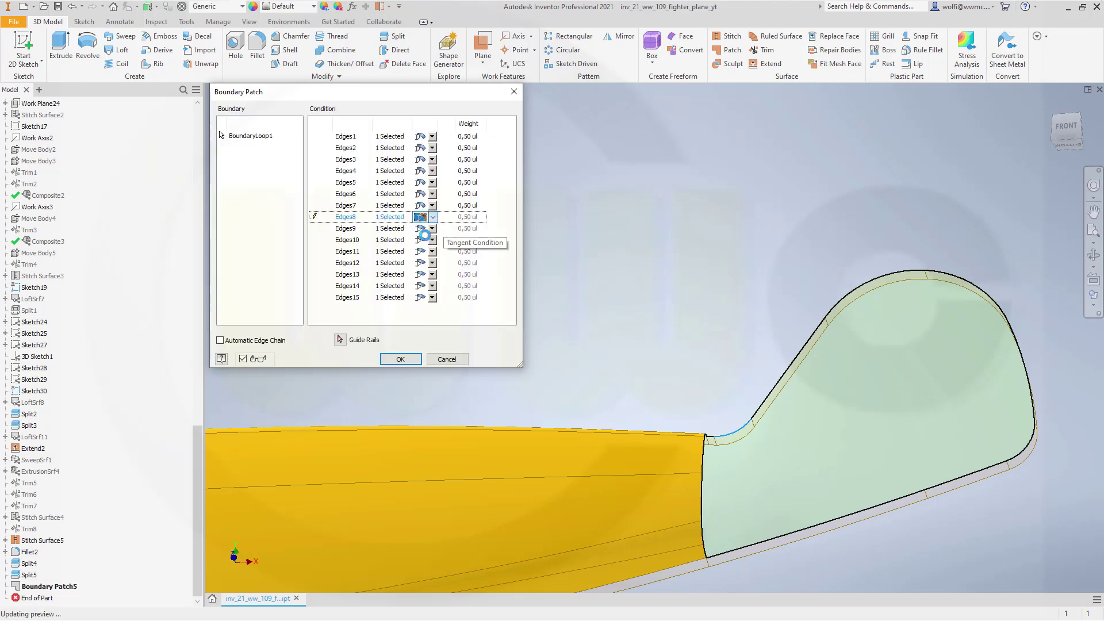
pyautogui.click(432, 230)
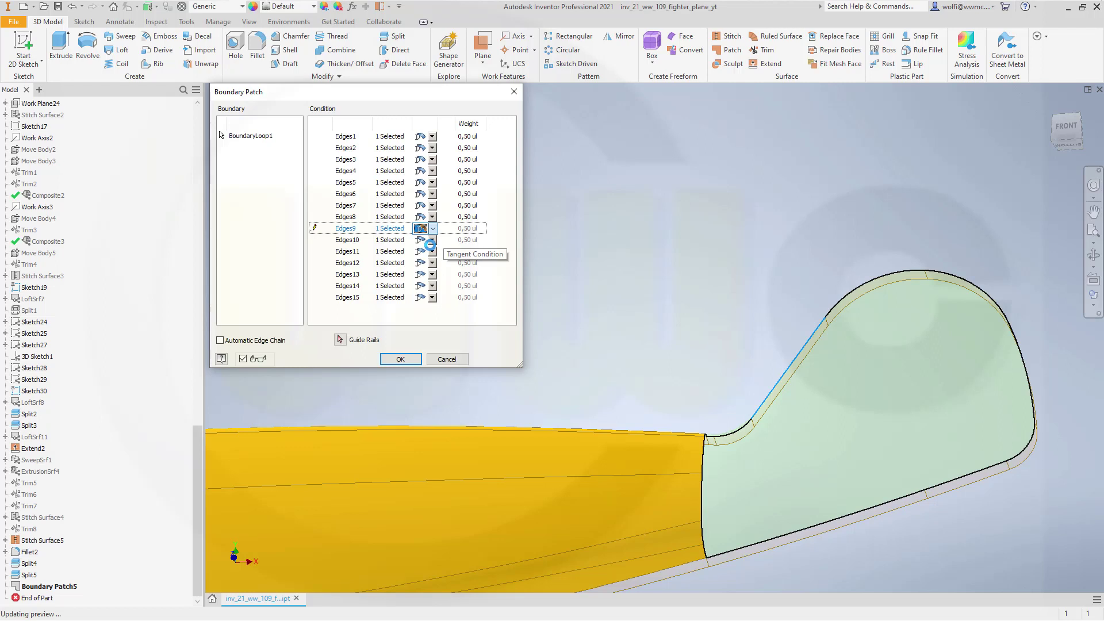
pyautogui.click(432, 241)
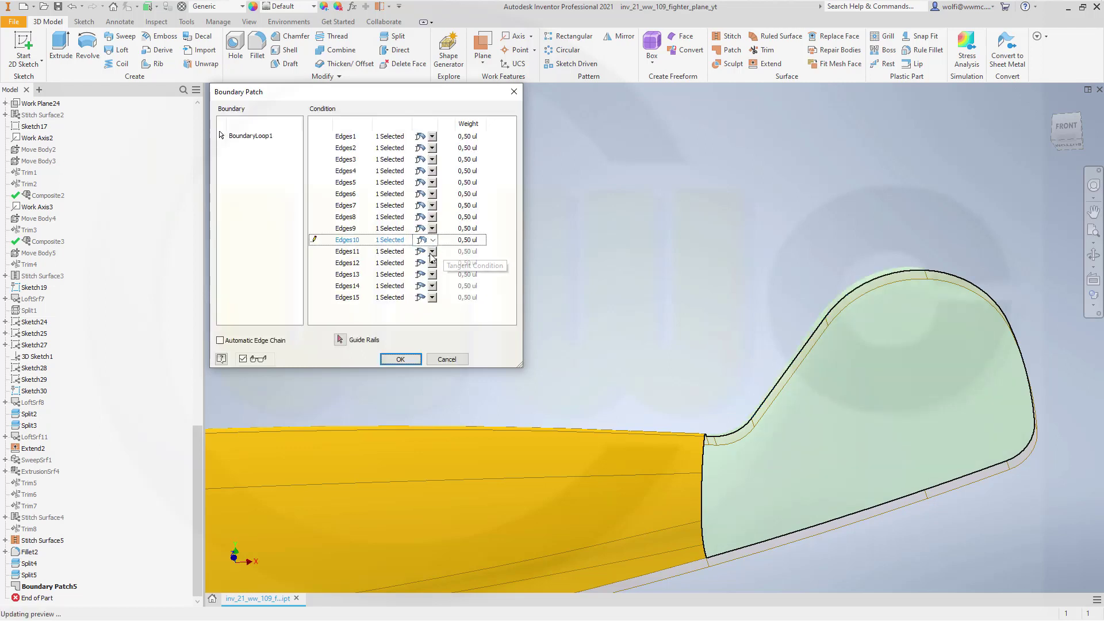
pyautogui.click(433, 252)
pyautogui.click(423, 271)
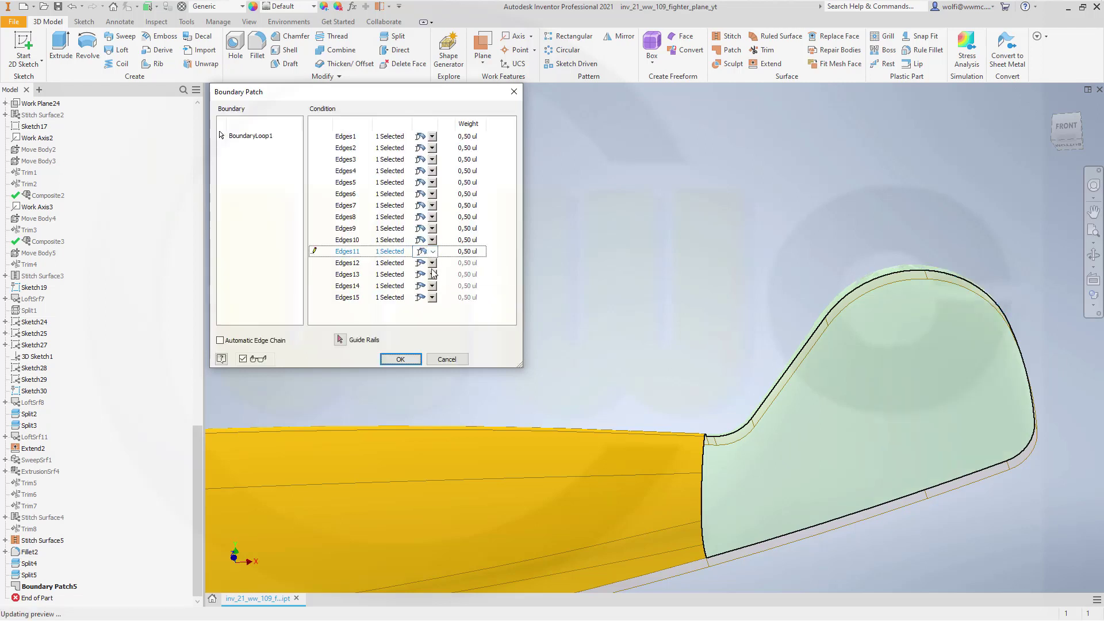
# Apply the tangent condition to the remaining rudder and lower tail edges, Edges12 through Edges15
pyautogui.click(434, 263)
pyautogui.click(432, 283)
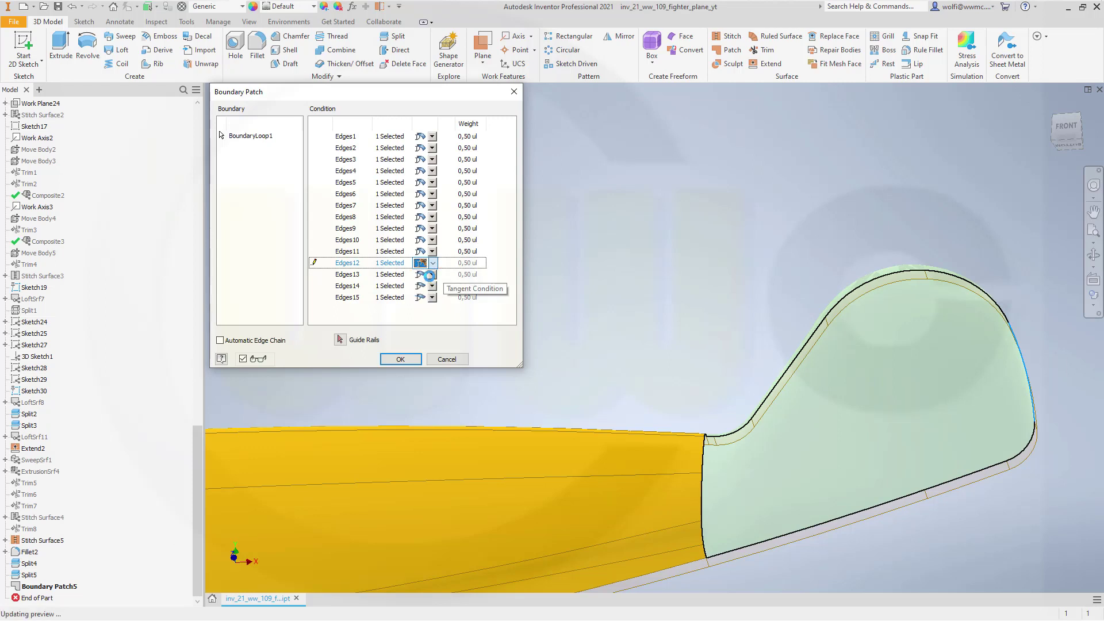
pyautogui.click(431, 275)
pyautogui.click(430, 287)
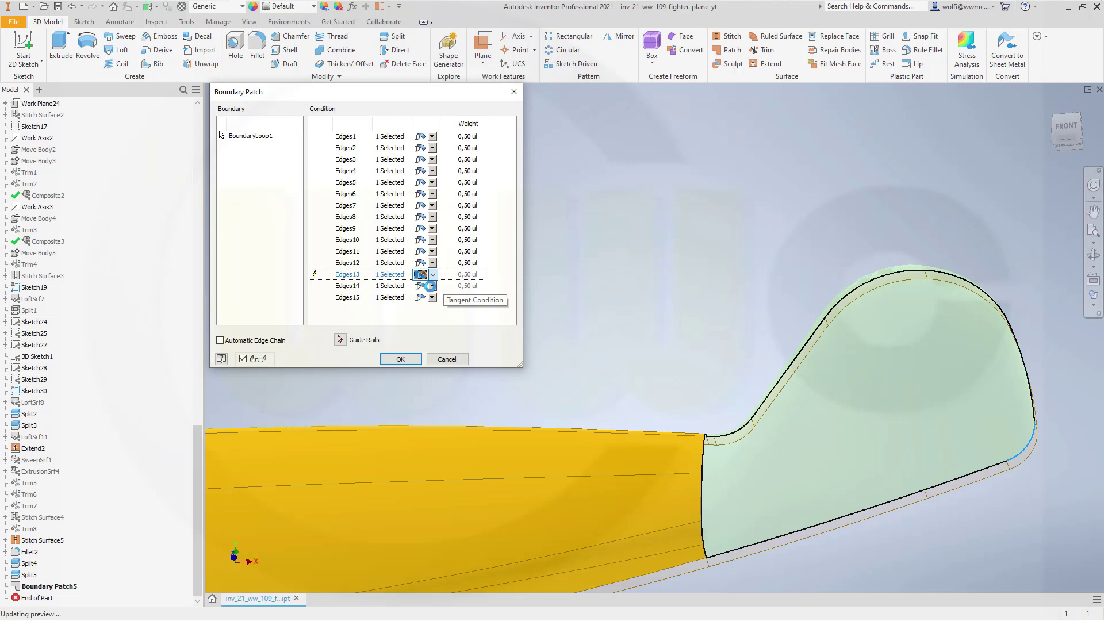
pyautogui.click(431, 286)
pyautogui.click(423, 307)
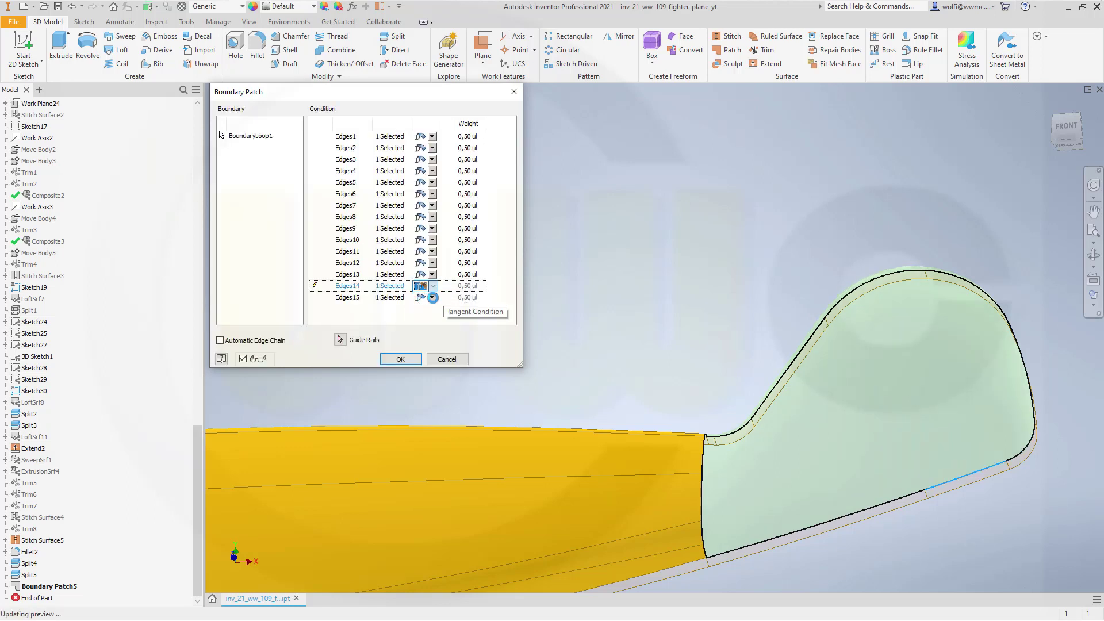
pyautogui.click(431, 297)
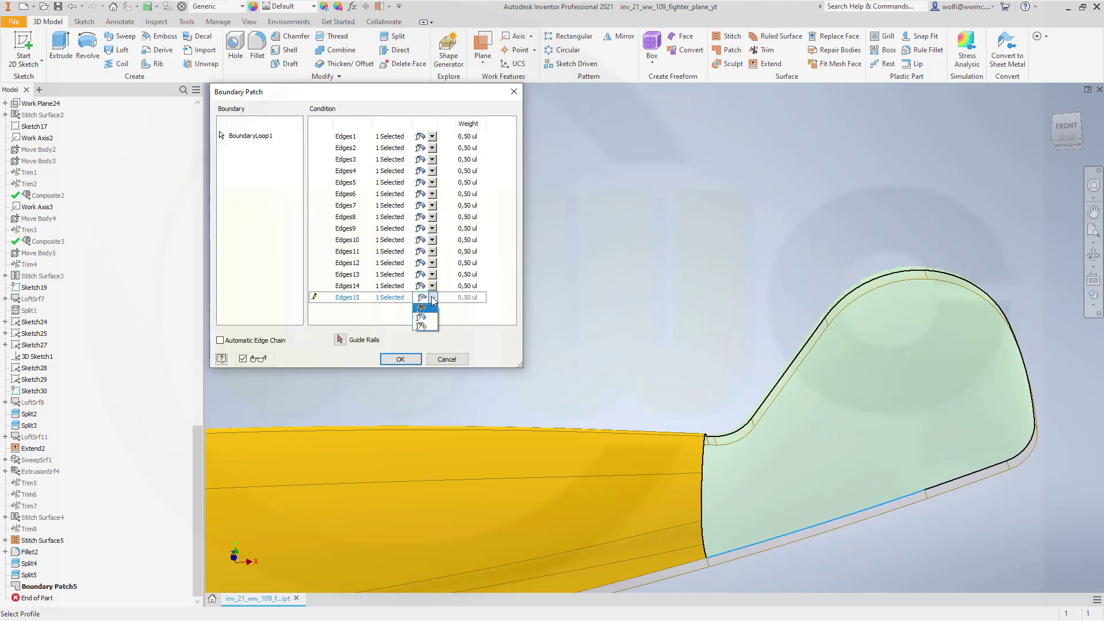
pyautogui.click(426, 314)
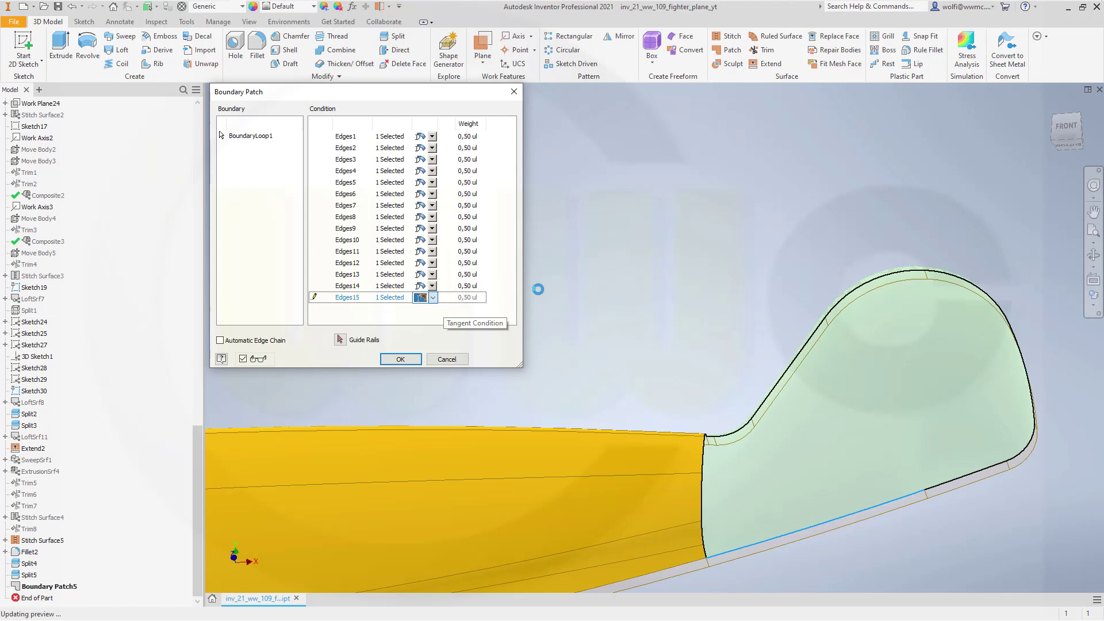
# Examine the patch preview's bulge from below and identify which boundary edges Edges5 through Edges8 refer to
pyautogui.keyDown('shift'); pyautogui.moveTo(539, 329); pyautogui.dragTo(930, 221, button='middle'); pyautogui.keyUp('shift')
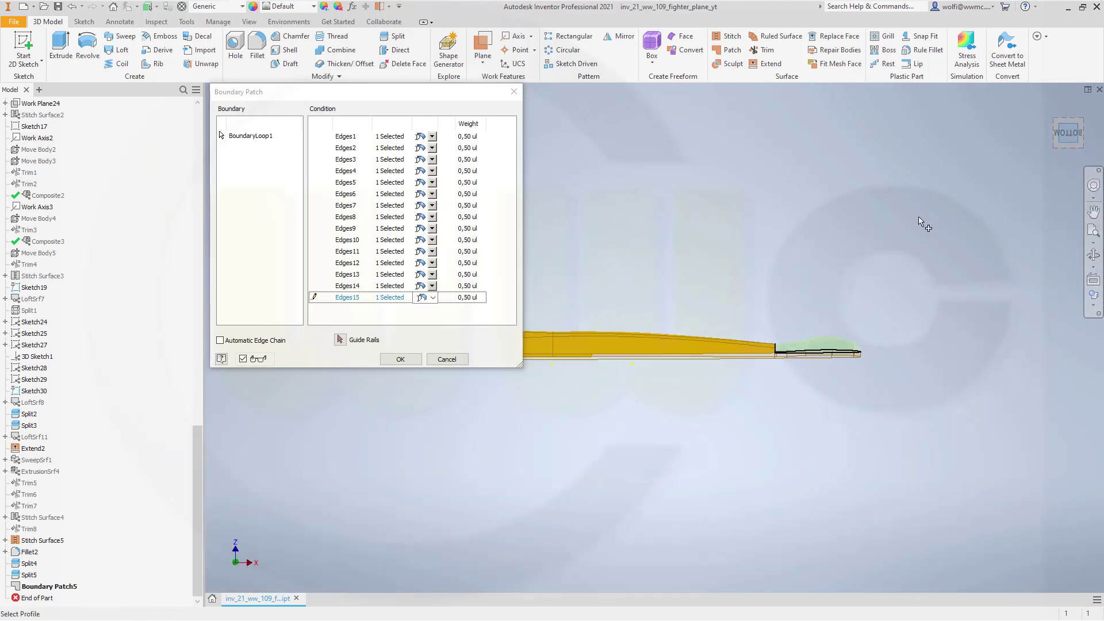
pyautogui.scroll(-3, 835, 536)
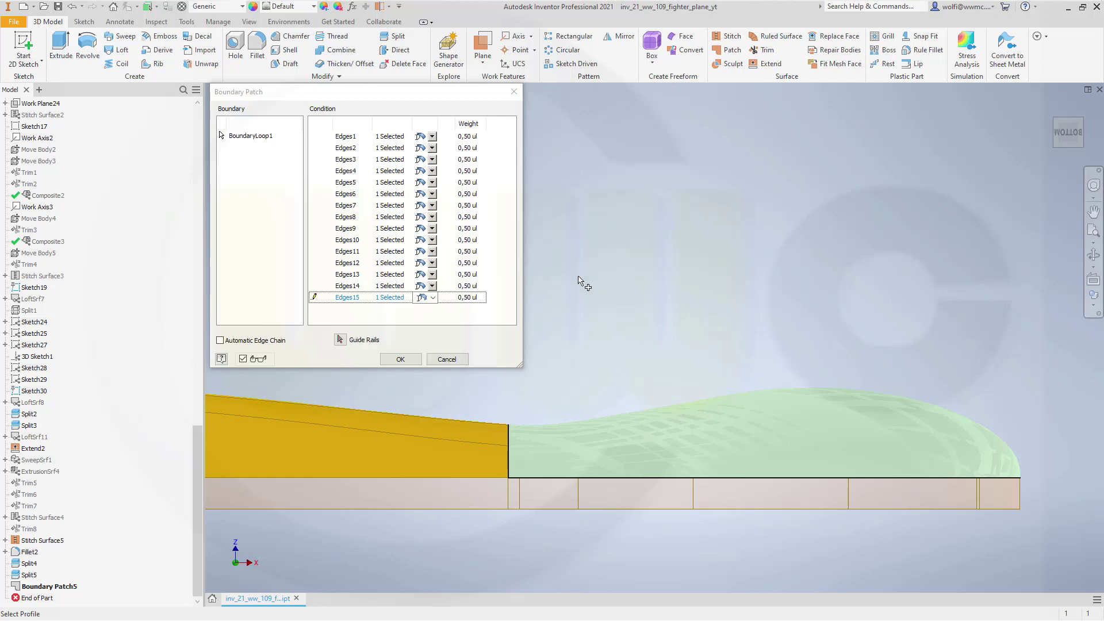
pyautogui.keyDown('shift'); pyautogui.moveTo(817, 336); pyautogui.dragTo(753, 496, button='middle'); pyautogui.keyUp('shift')
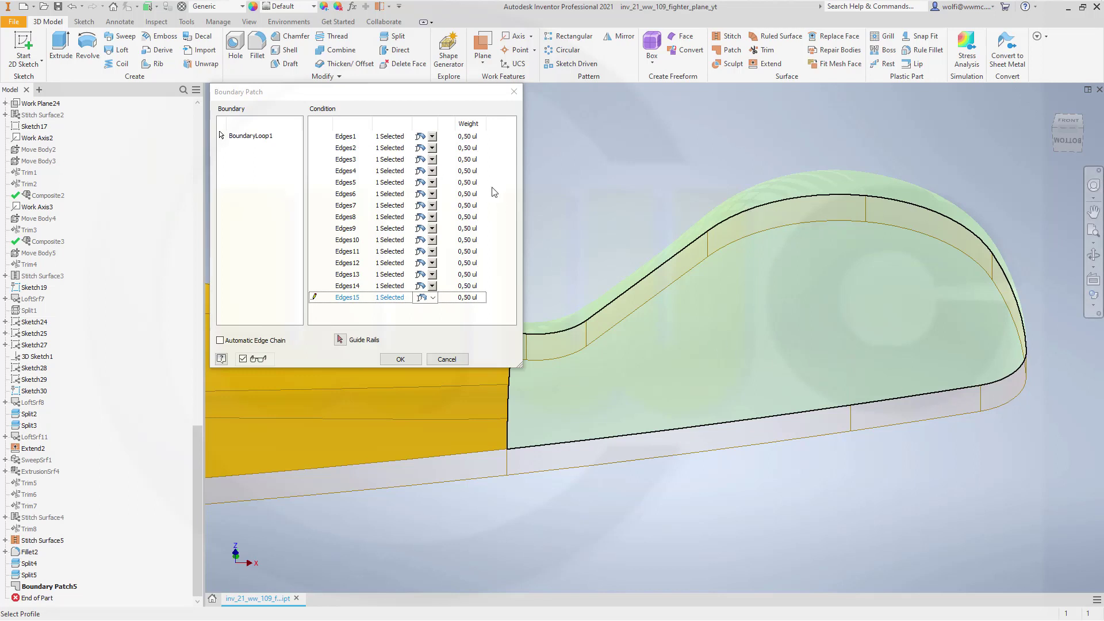
pyautogui.click(351, 183)
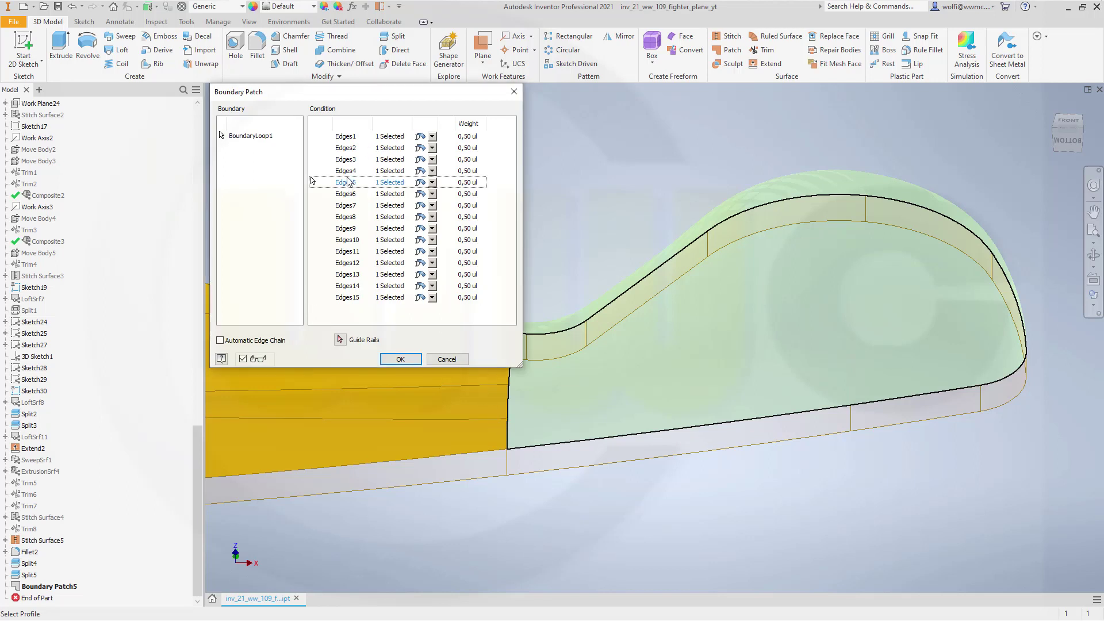
pyautogui.moveTo(563, 211); pyautogui.dragTo(656, 207, button='middle')
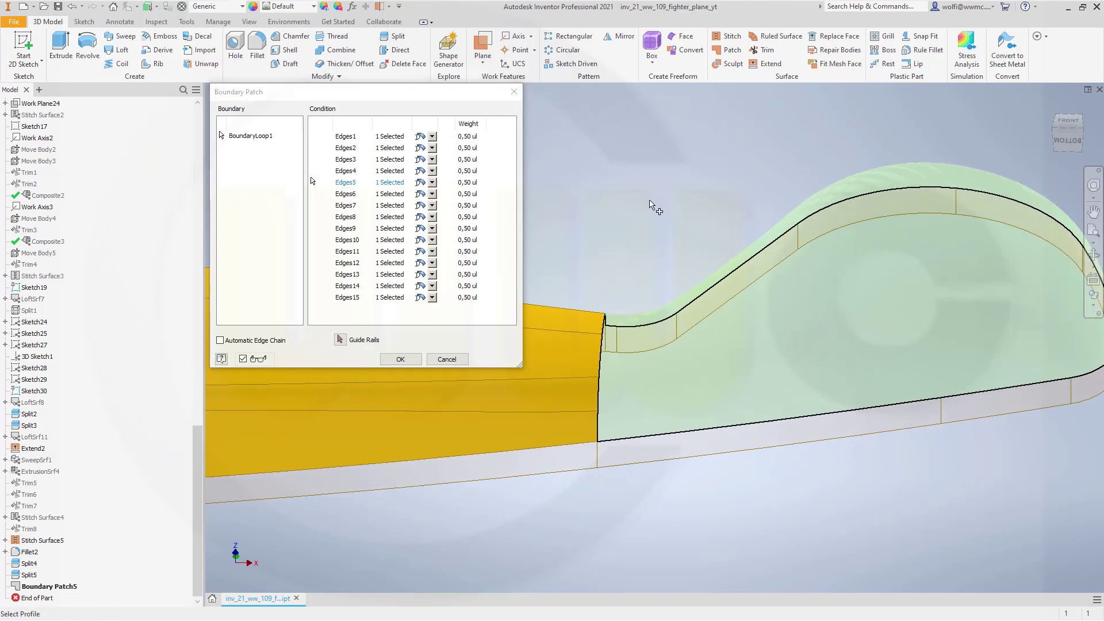
pyautogui.click(396, 197)
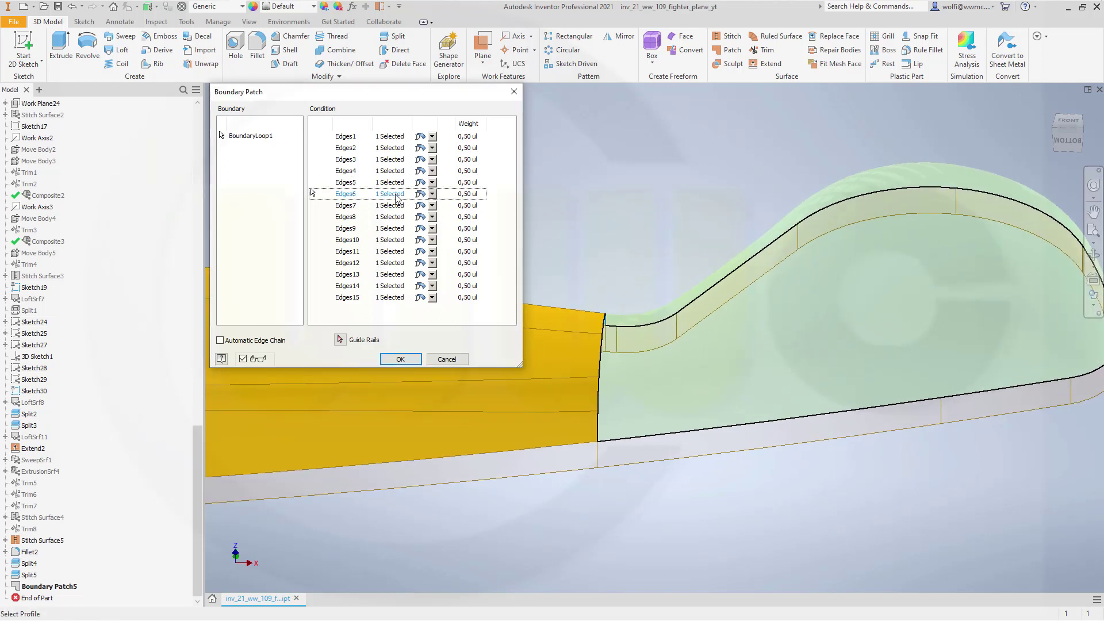
pyautogui.click(389, 208)
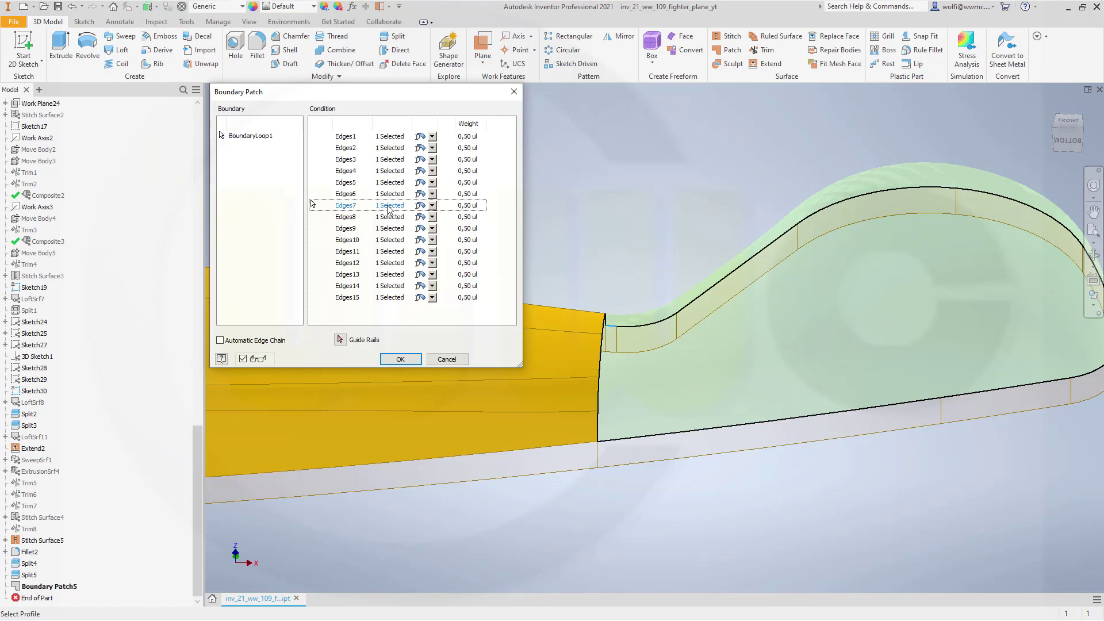
pyautogui.click(384, 219)
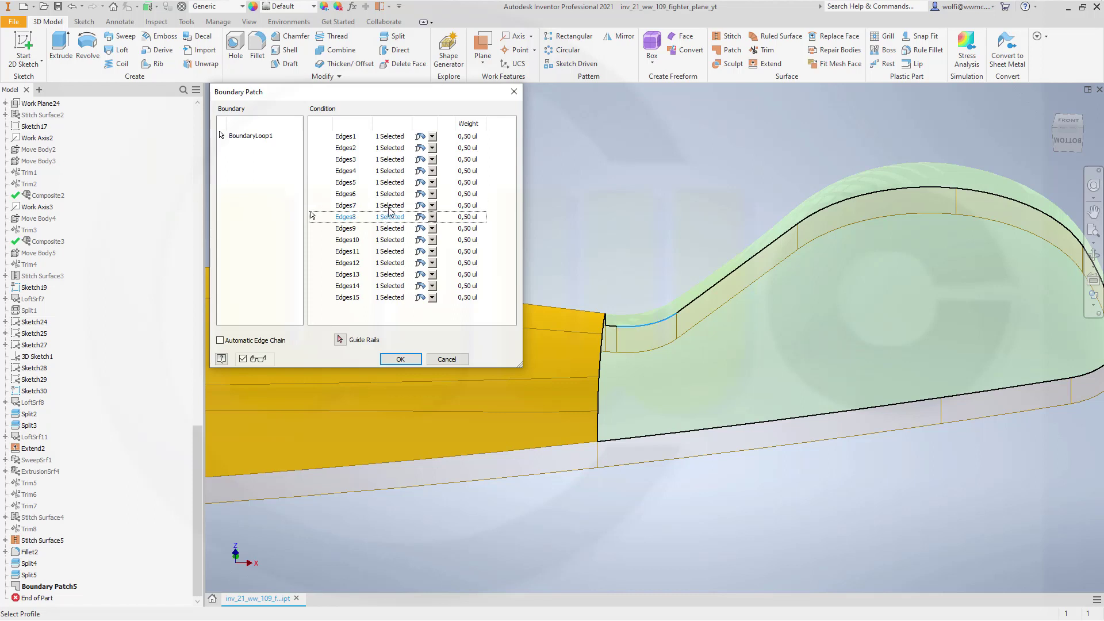
# Set the tangency weight to 0,2 for Edges7, Edges8 and Edges9 along the upper fillet and the fin's front
pyautogui.click(389, 208)
pyautogui.click(471, 206)
pyautogui.write('0,')
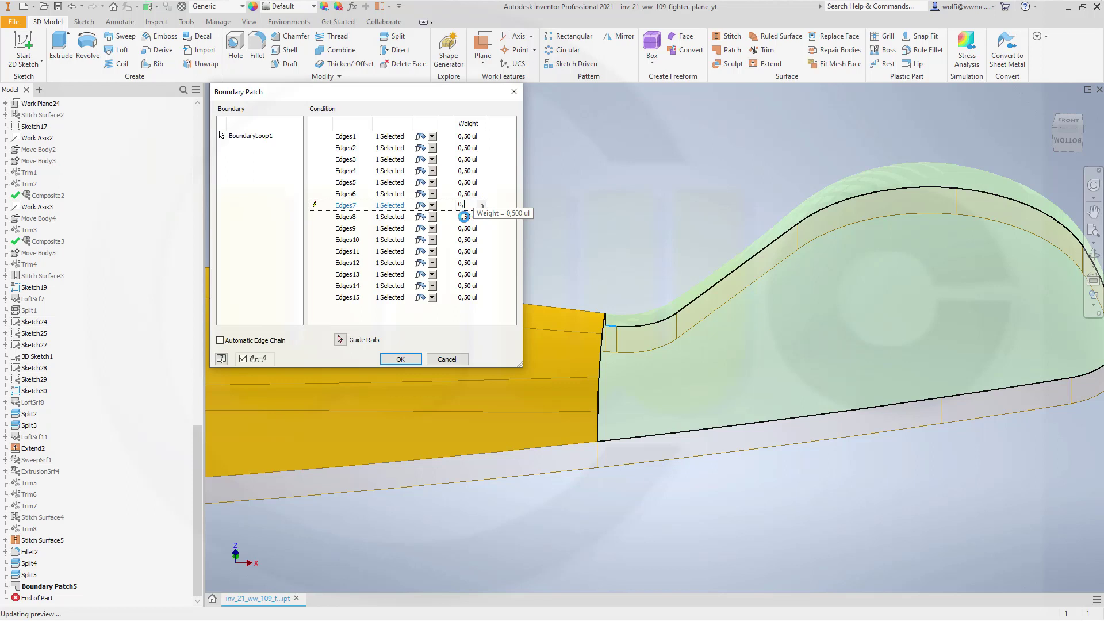
pyautogui.write('2')
pyautogui.click(464, 216)
pyautogui.write('0,2')
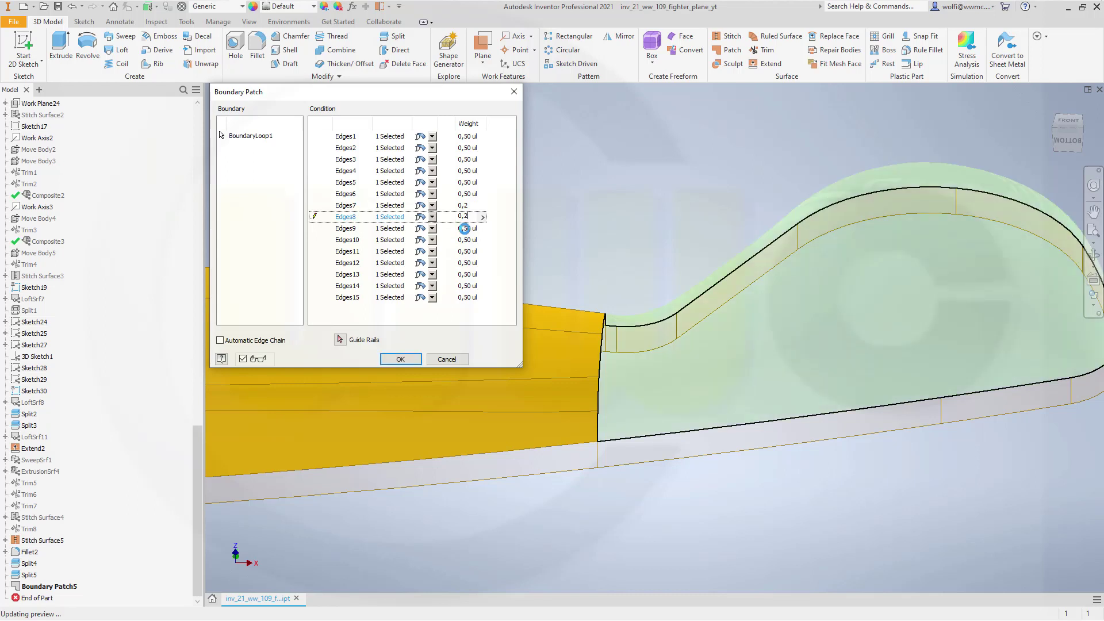
pyautogui.click(464, 229)
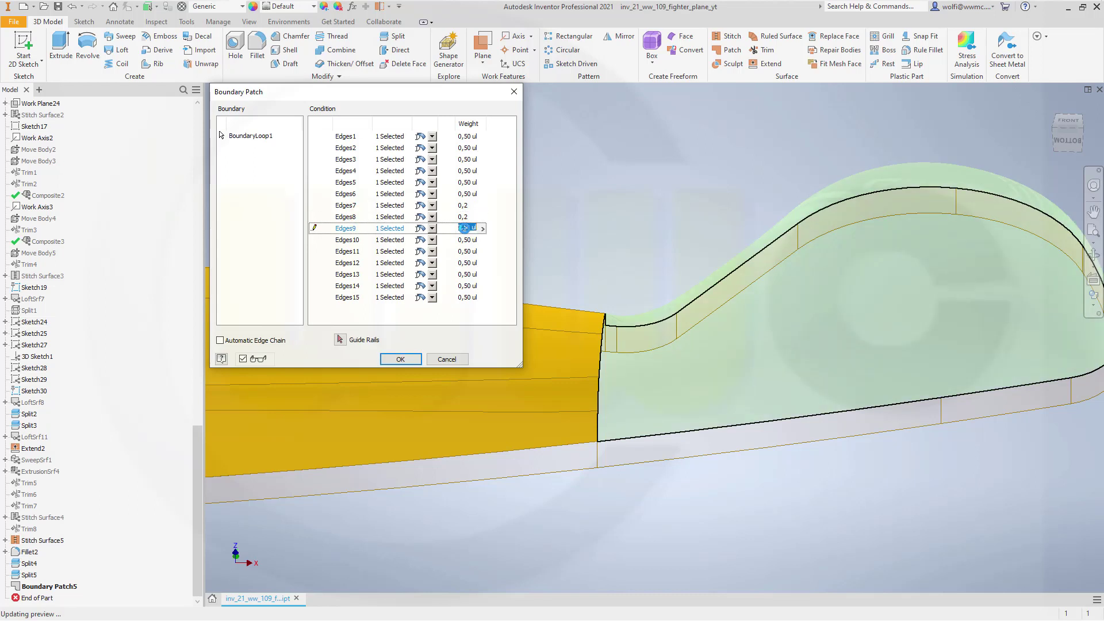
pyautogui.write('0,2')
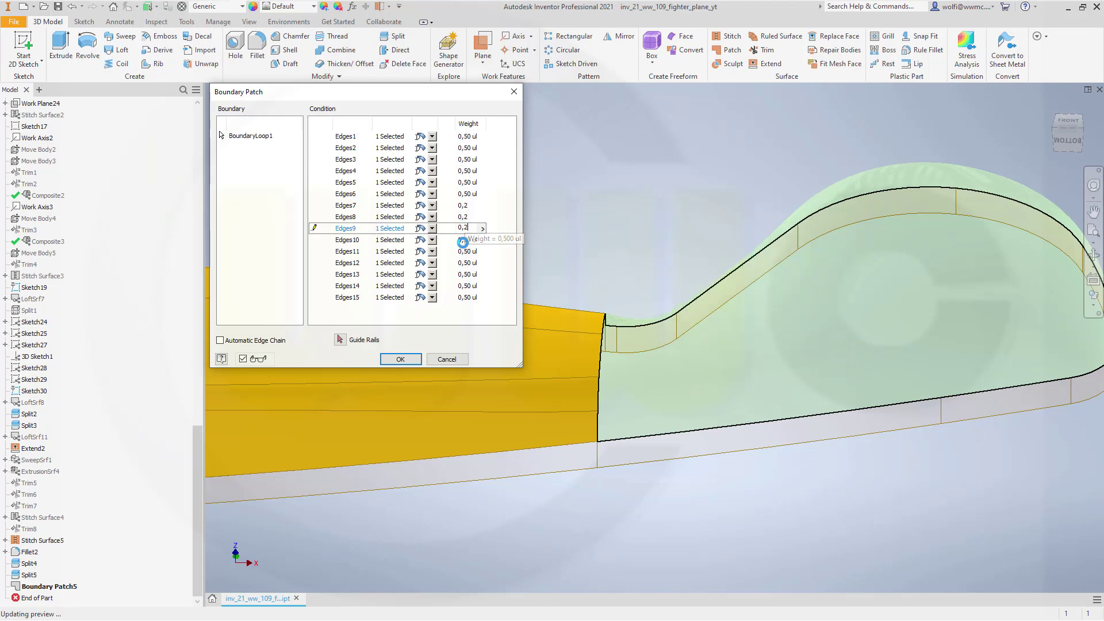
# Set the tangency weight to 0,2 for Edges10 through Edges13 around the fin's tip and rudder
pyautogui.click(463, 241)
pyautogui.write('0,2')
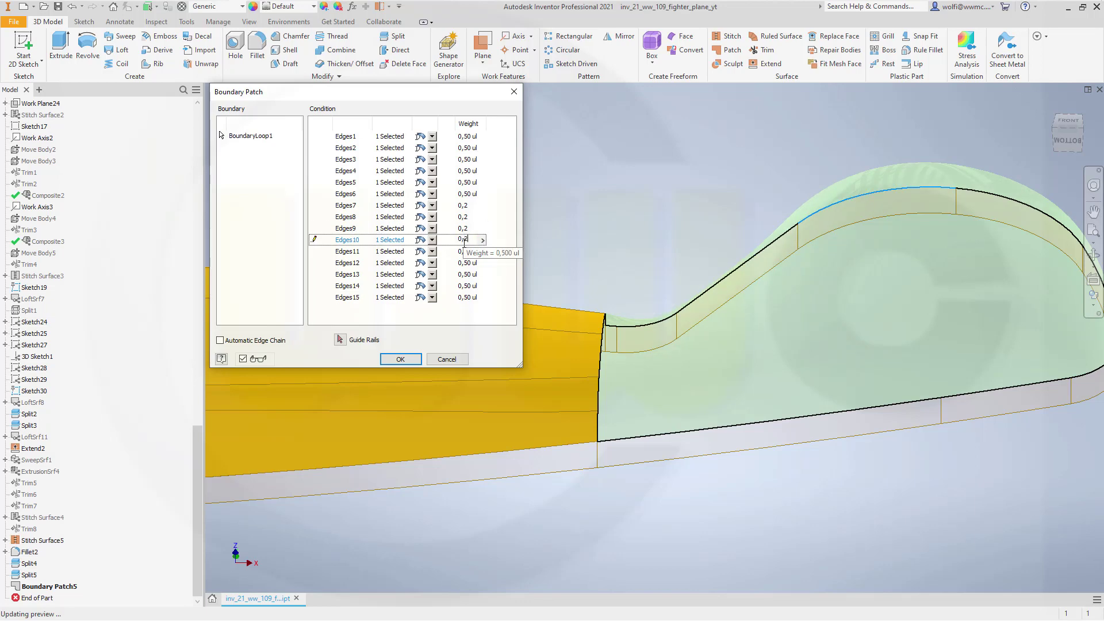
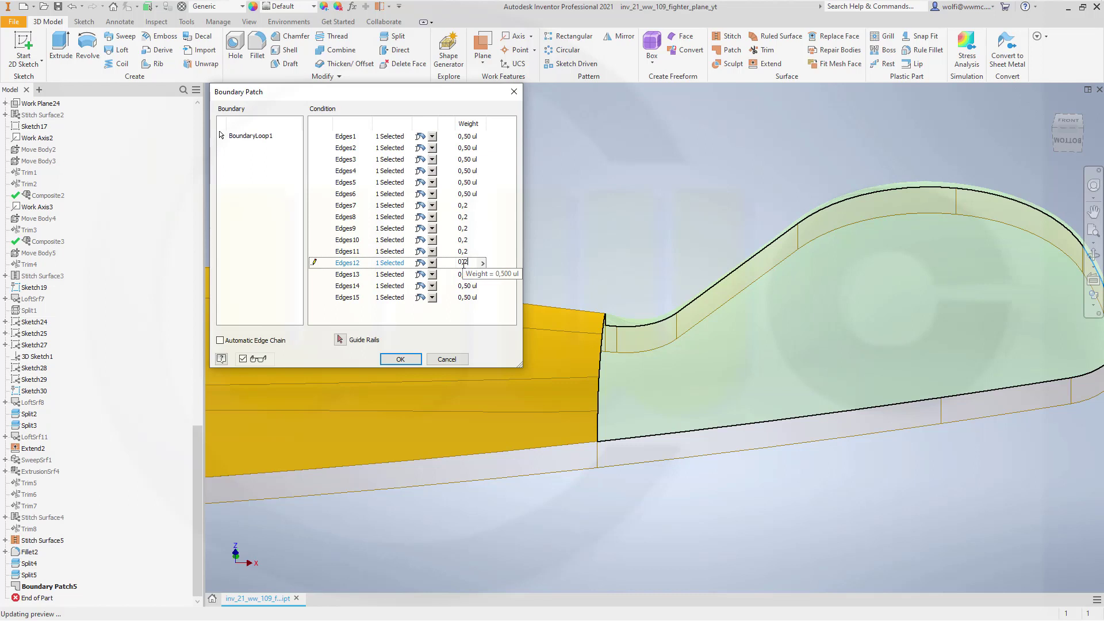
pyautogui.write('0,2')
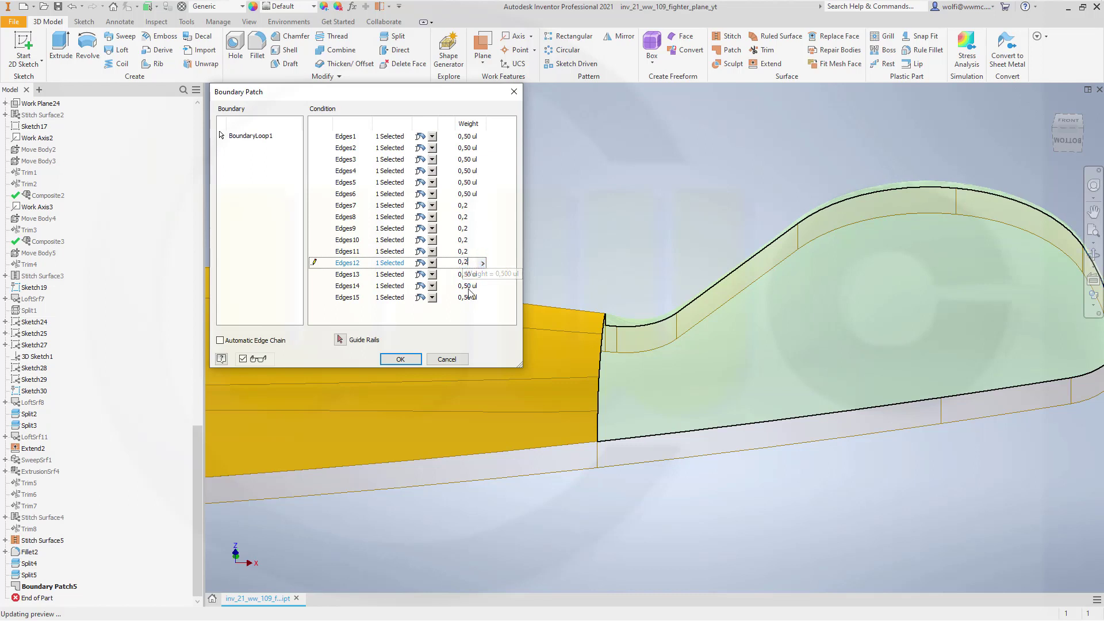
pyautogui.click(469, 276)
pyautogui.write('0,2')
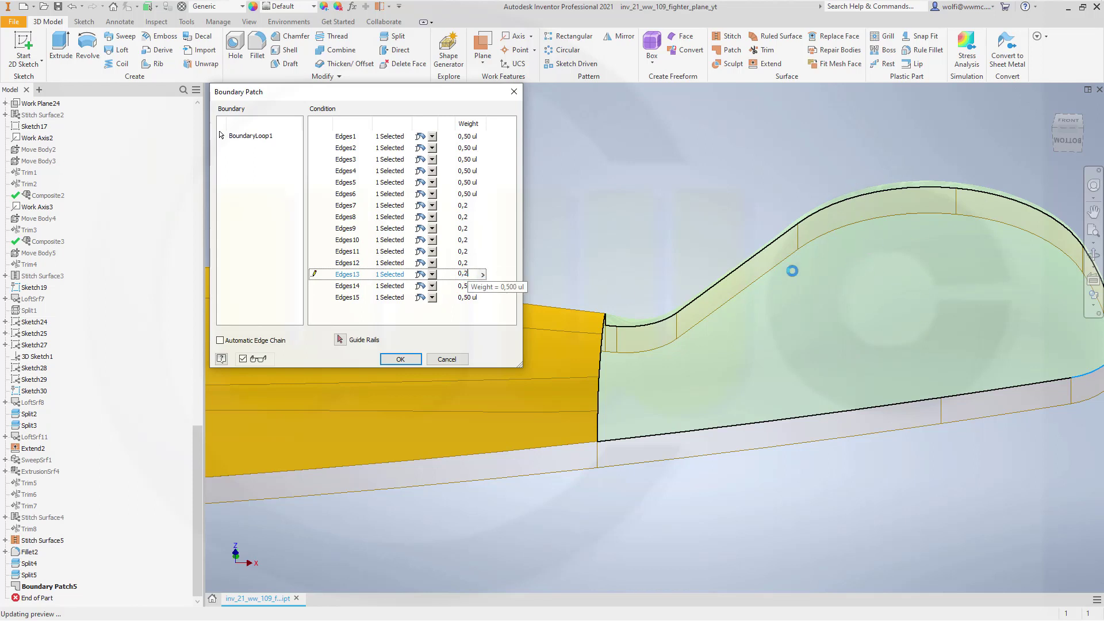
# Set the weight of the lower tail edges Edges14 and Edges15 to 0,2 and apply the boundary patch
pyautogui.click(465, 286)
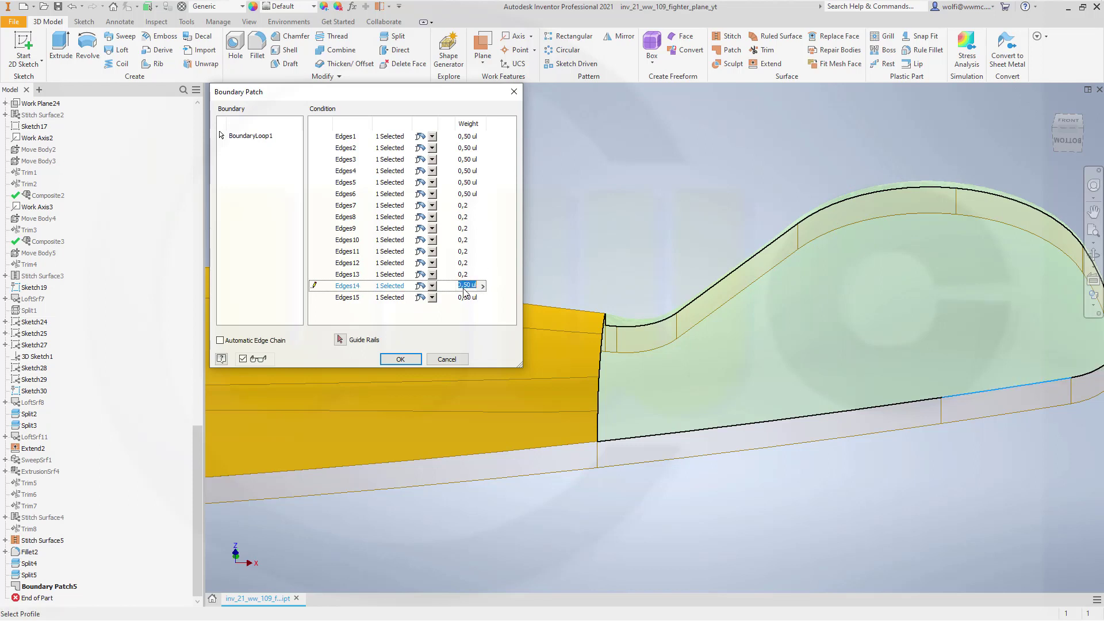
pyautogui.write('0,2')
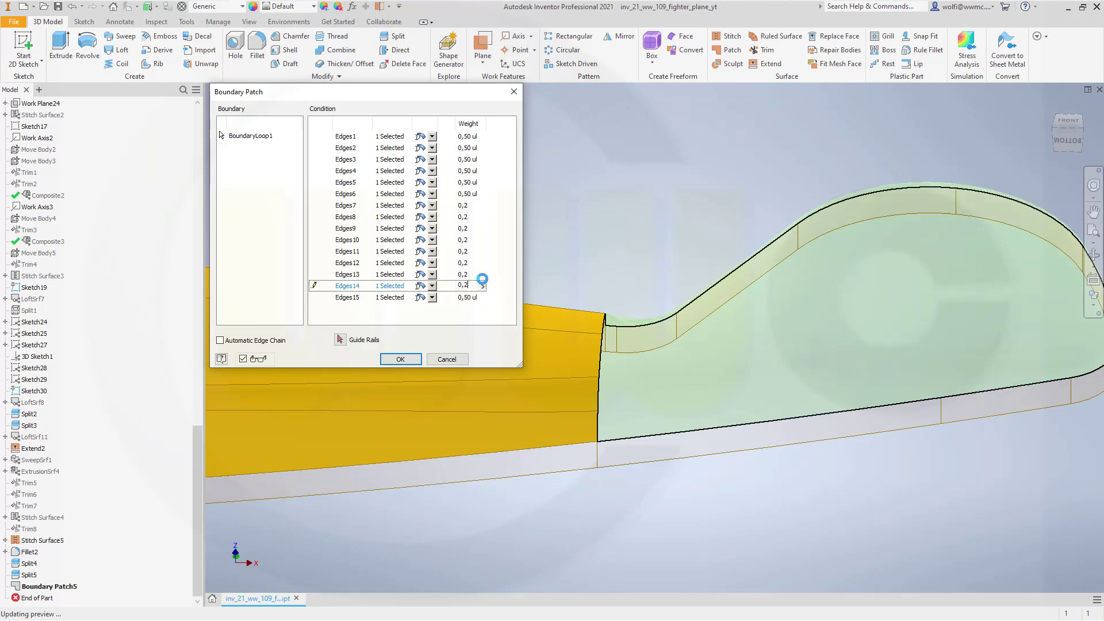
pyautogui.click(467, 297)
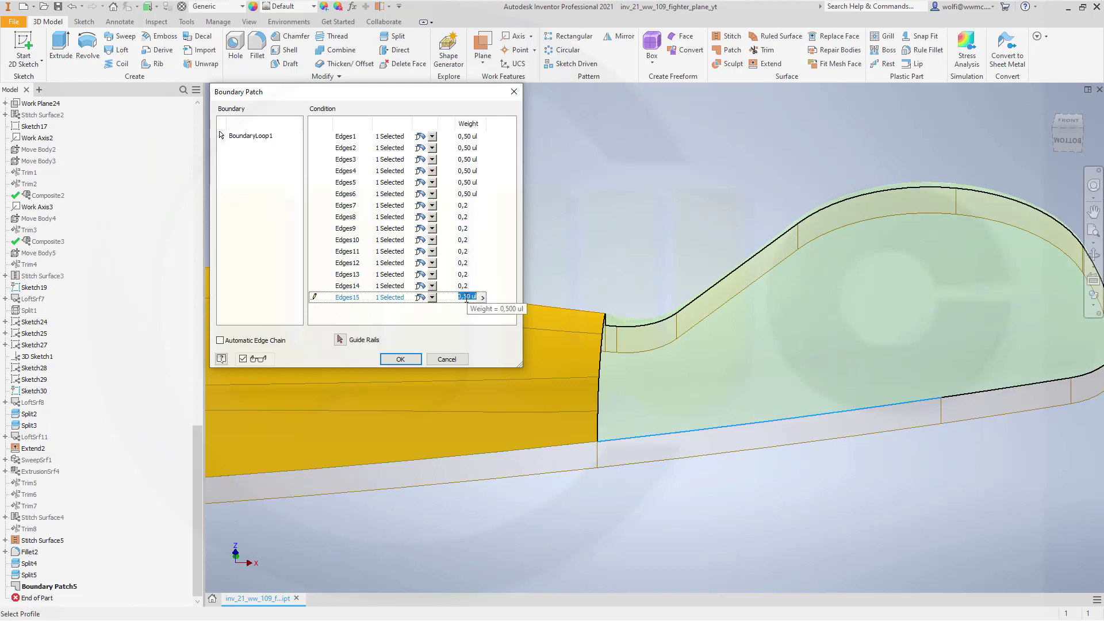
pyautogui.write('0,2')
pyautogui.click(411, 359)
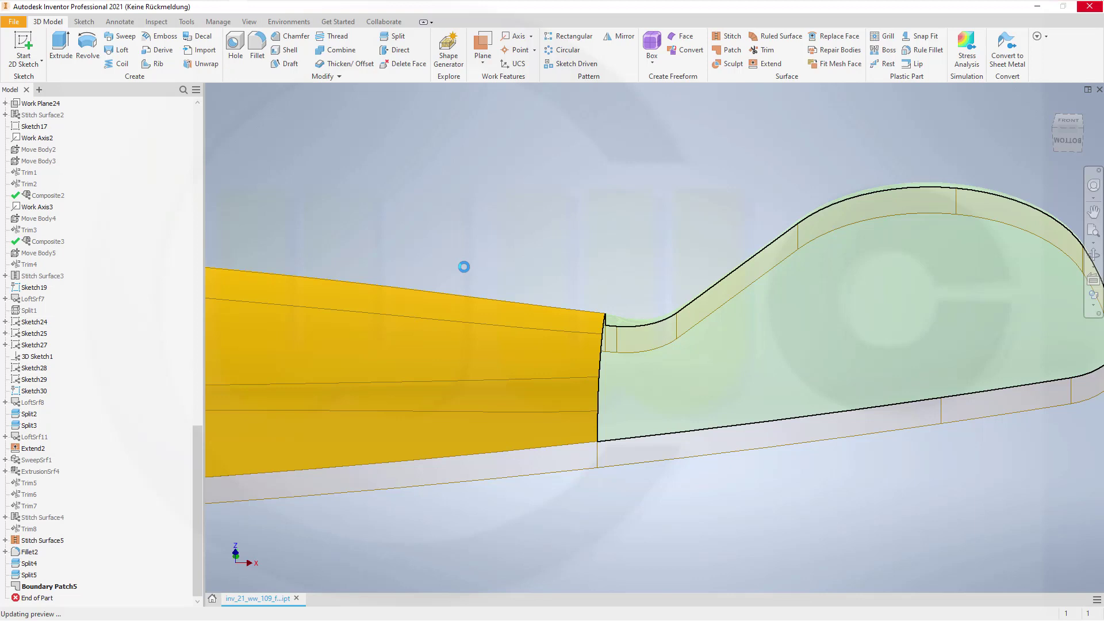
# Reopen the tail side boundary patch, set the weight of Edges1 and Edges2 at the fuselage joint to 0,6, and apply it
pyautogui.moveTo(450, 272)
pyautogui.keyDown('shift'); pyautogui.mouseDown(button='middle')
pyautogui.moveTo(441, 246)
pyautogui.moveTo(438, 340)
pyautogui.moveTo(416, 249)
pyautogui.moveTo(433, 282)
pyautogui.mouseUp(button='middle'); pyautogui.keyUp('shift')
pyautogui.keyDown('shift'); pyautogui.moveTo(527, 332); pyautogui.dragTo(512, 244, button='middle'); pyautogui.keyUp('shift')
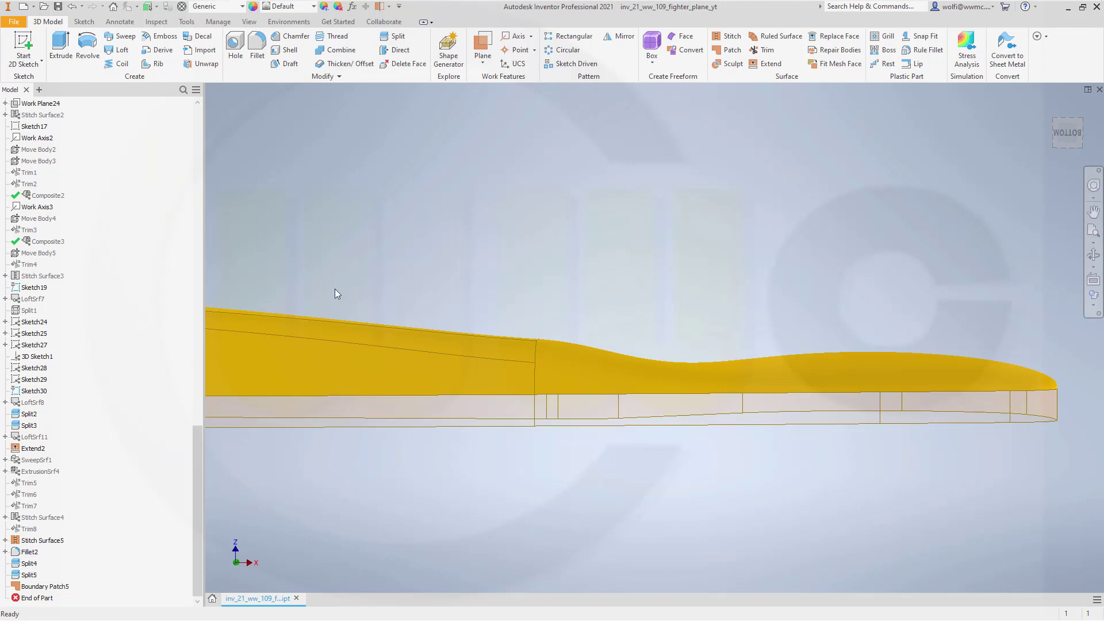
pyautogui.click(63, 587)
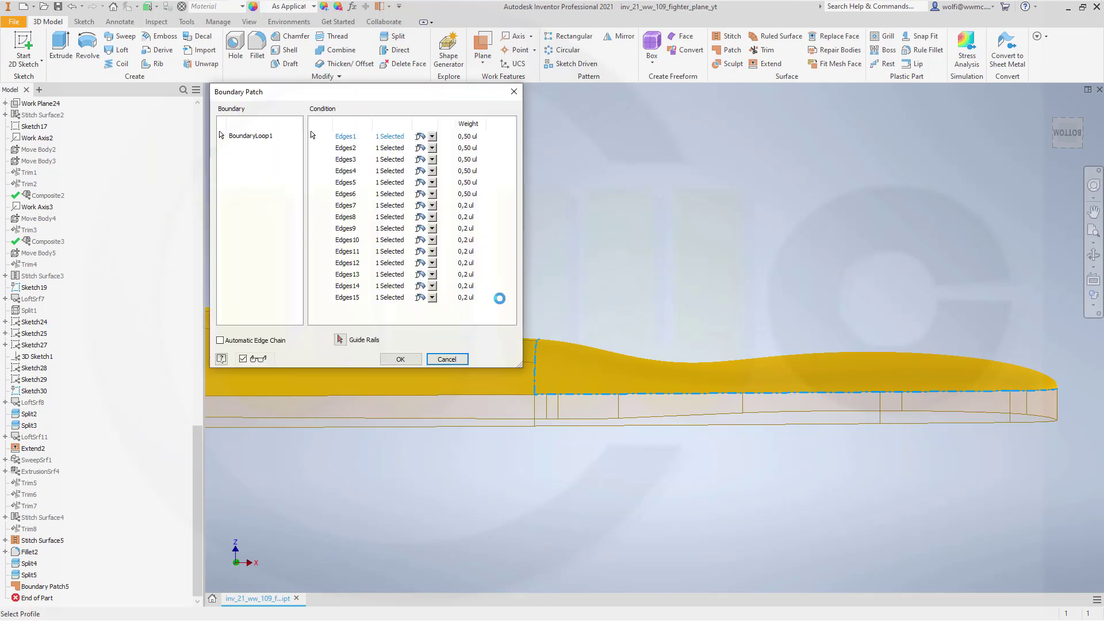
pyautogui.keyDown('shift'); pyautogui.moveTo(581, 285); pyautogui.dragTo(786, 234, button='middle'); pyautogui.keyUp('shift')
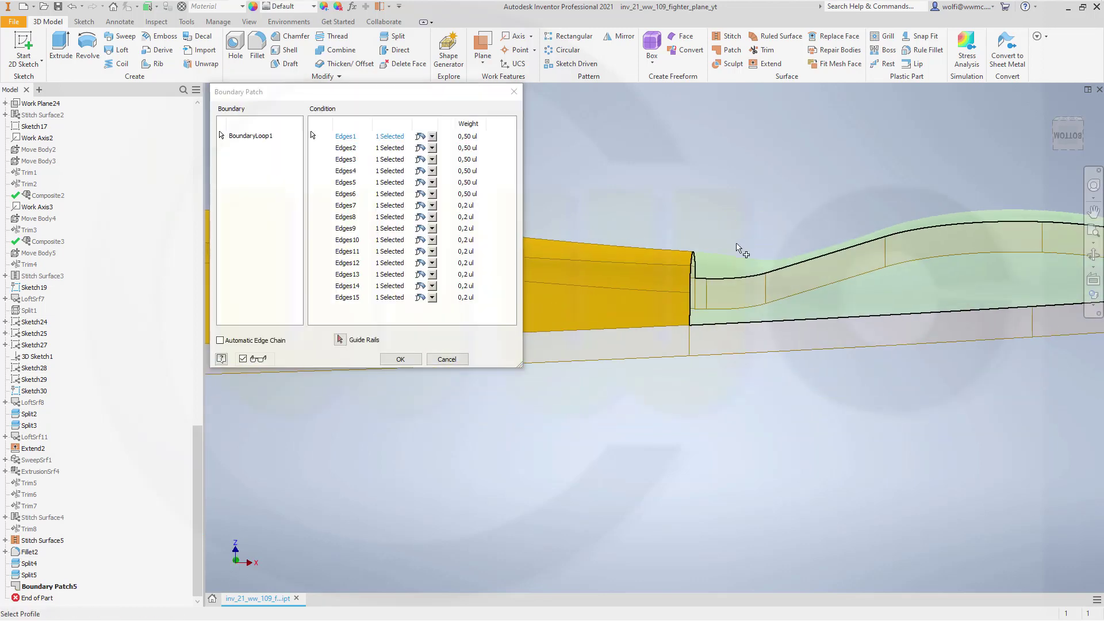
pyautogui.click(391, 139)
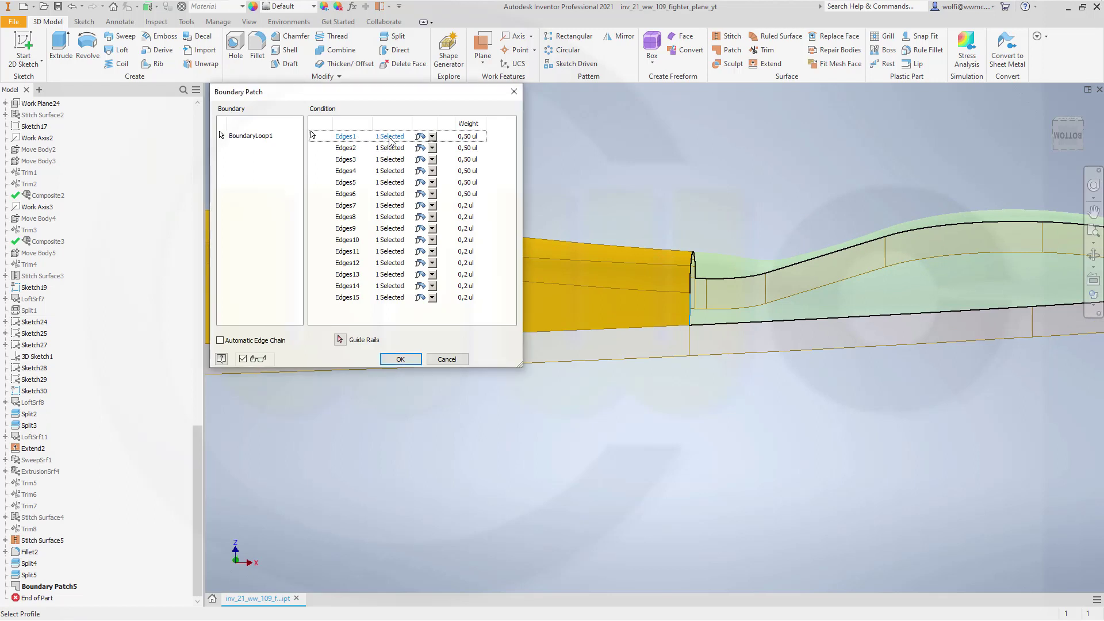
pyautogui.click(464, 141)
pyautogui.write('0,')
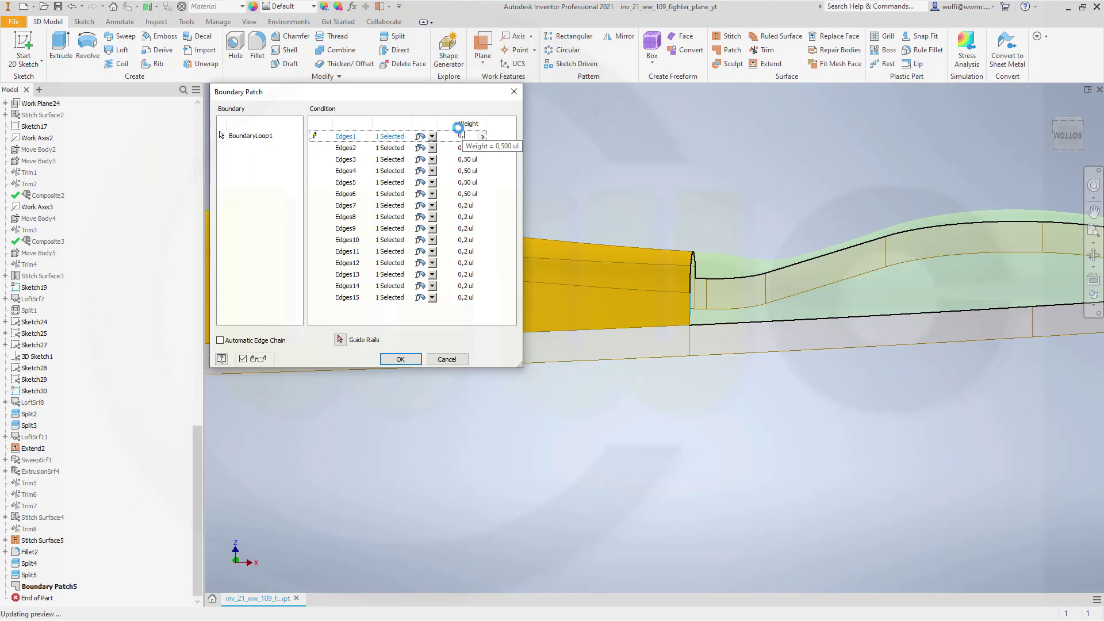
pyautogui.write('6')
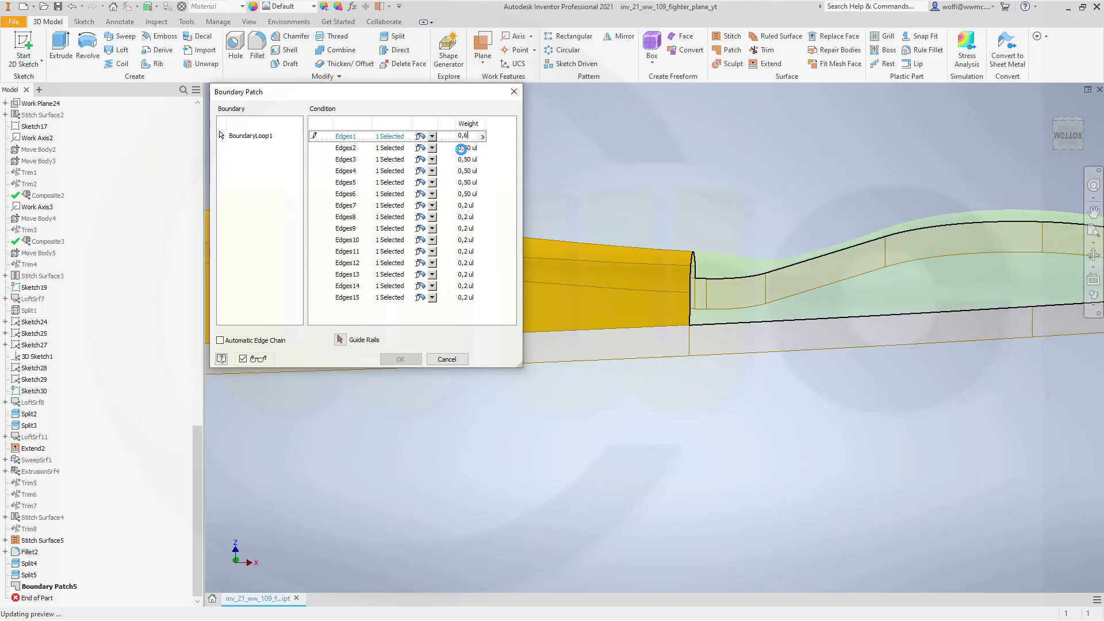
pyautogui.click(467, 148)
pyautogui.press('BackSpace')
pyautogui.press('BackSpace')
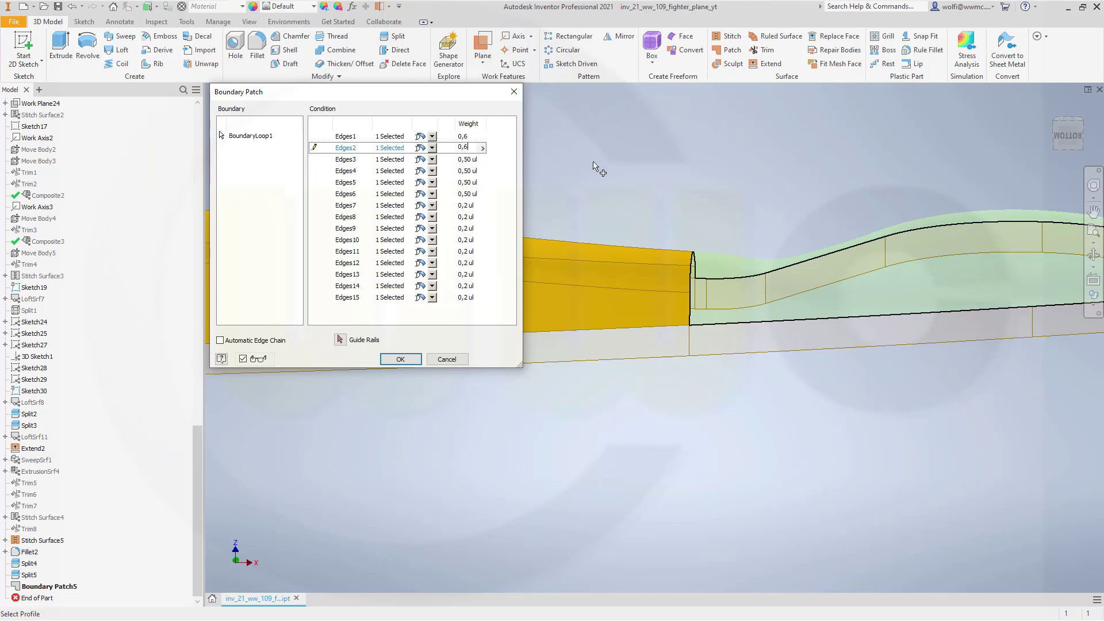
pyautogui.click(400, 358)
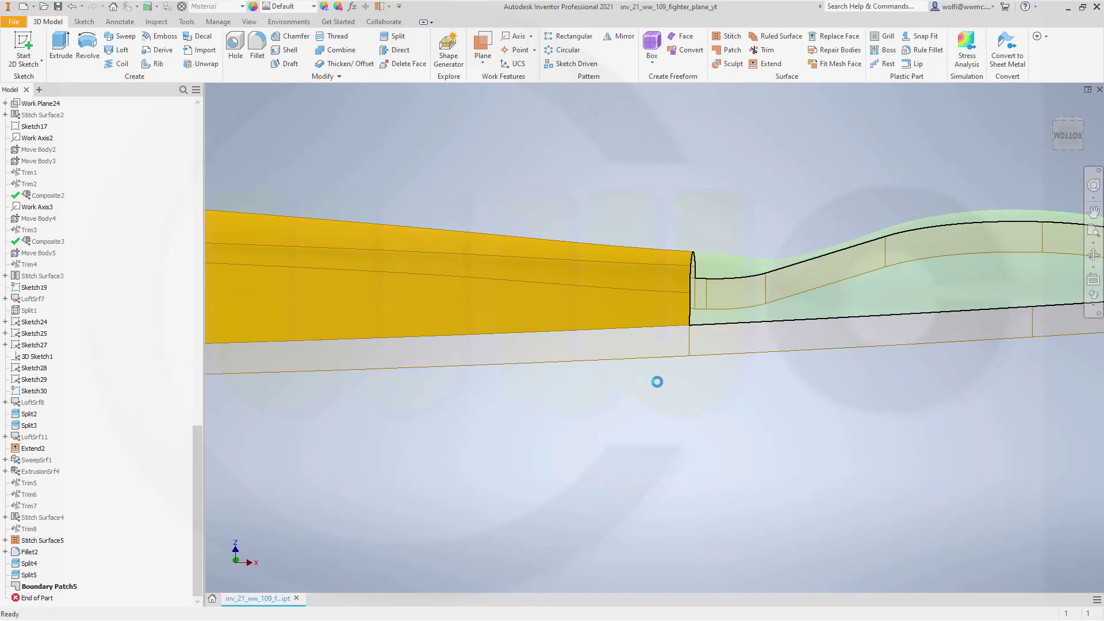
# Edit the tail side boundary patch again and set the weight of Edges11 on the fin's upper curve to 0,1
pyautogui.moveTo(669, 390); pyautogui.dragTo(586, 404, button='middle')
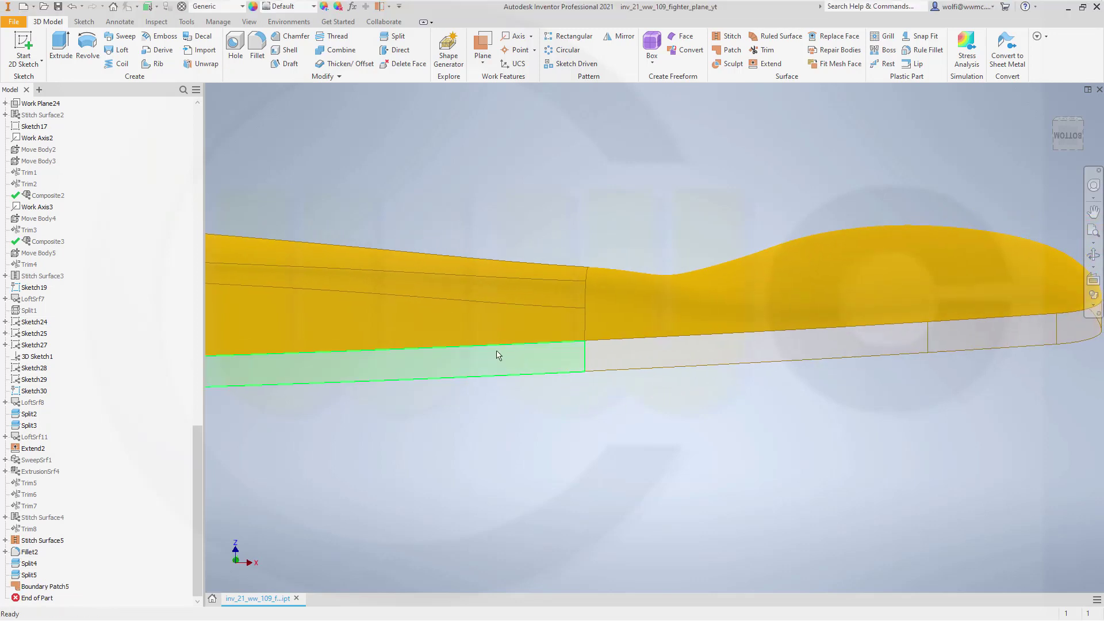
pyautogui.keyDown('shift'); pyautogui.moveTo(480, 333); pyautogui.dragTo(481, 310, button='middle'); pyautogui.keyUp('shift')
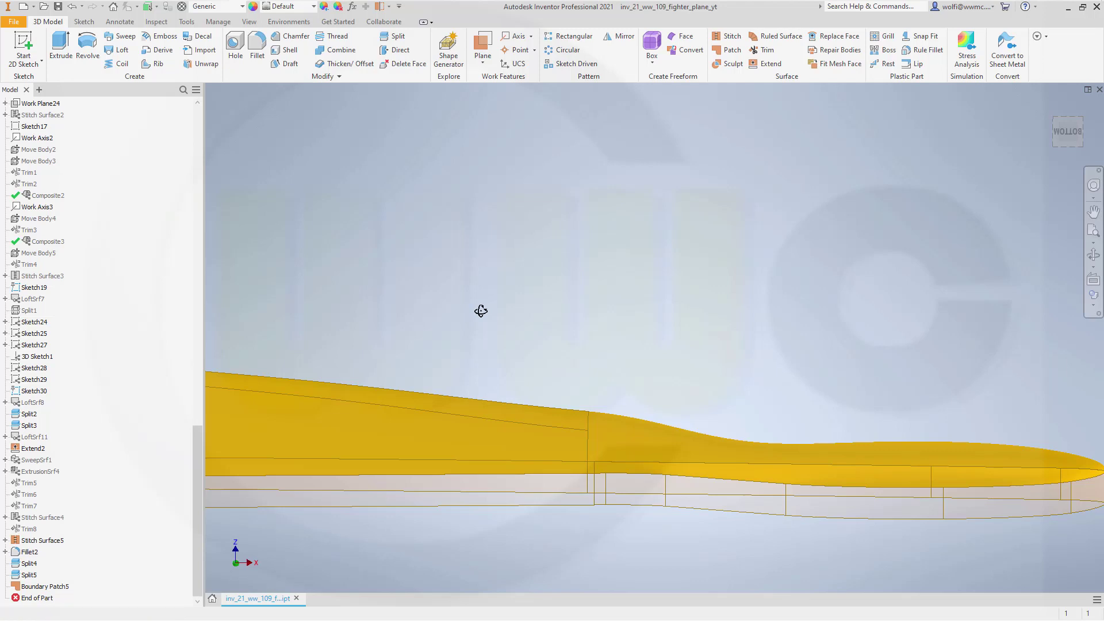
pyautogui.moveTo(564, 431); pyautogui.dragTo(498, 328, button='middle')
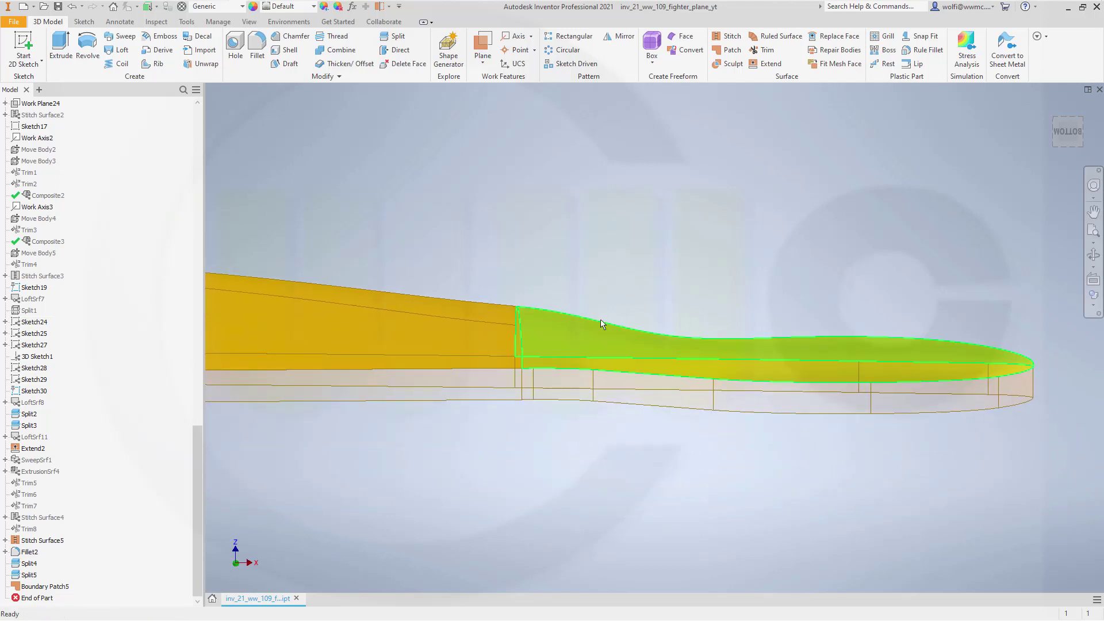
pyautogui.keyDown('shift'); pyautogui.moveTo(546, 311); pyautogui.dragTo(628, 306, button='middle'); pyautogui.keyUp('shift')
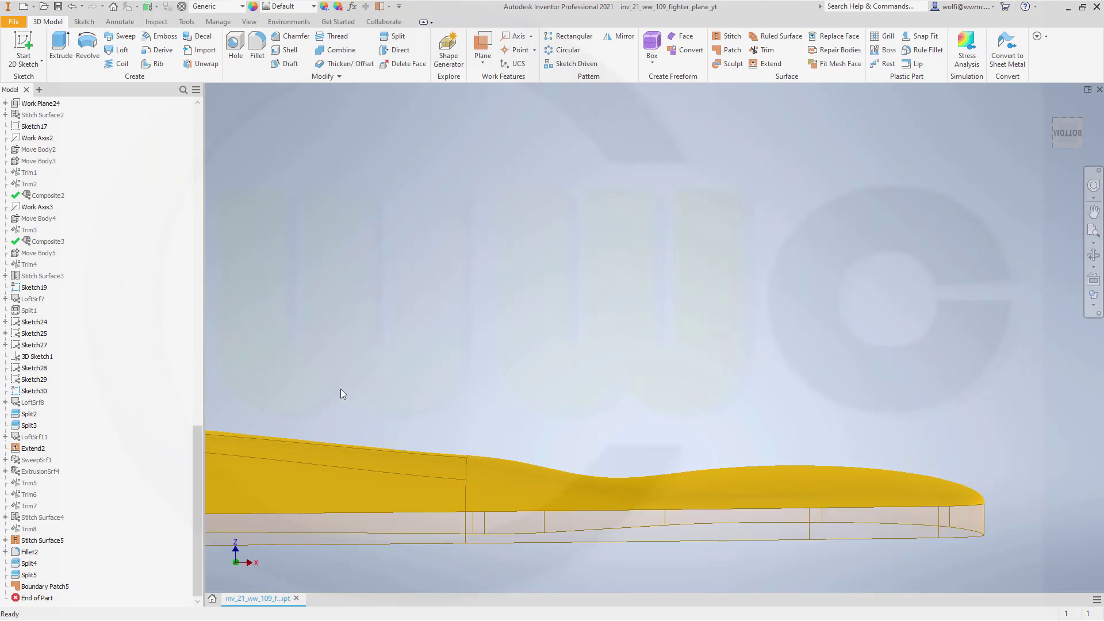
pyautogui.moveTo(342, 393); pyautogui.dragTo(621, 572, button='middle')
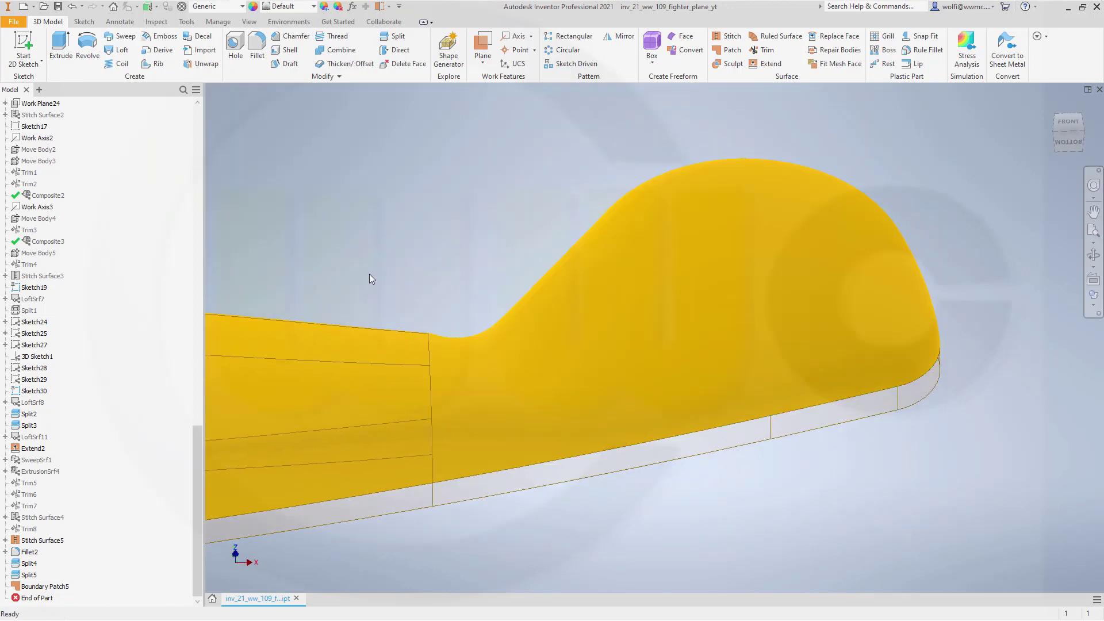
pyautogui.doubleClick(52, 586)
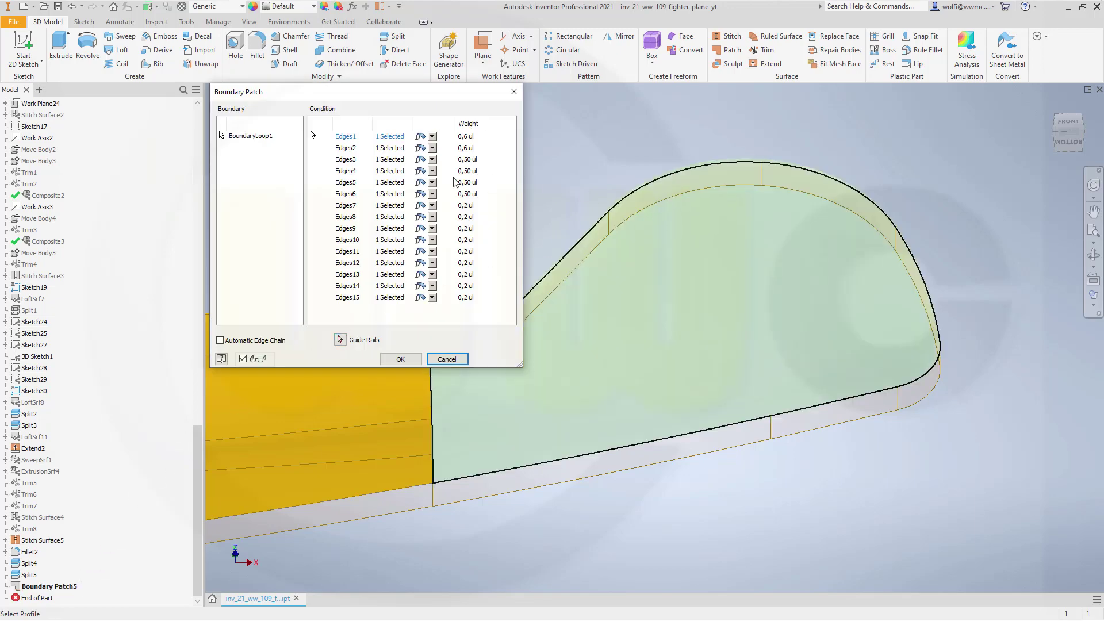
pyautogui.click(384, 219)
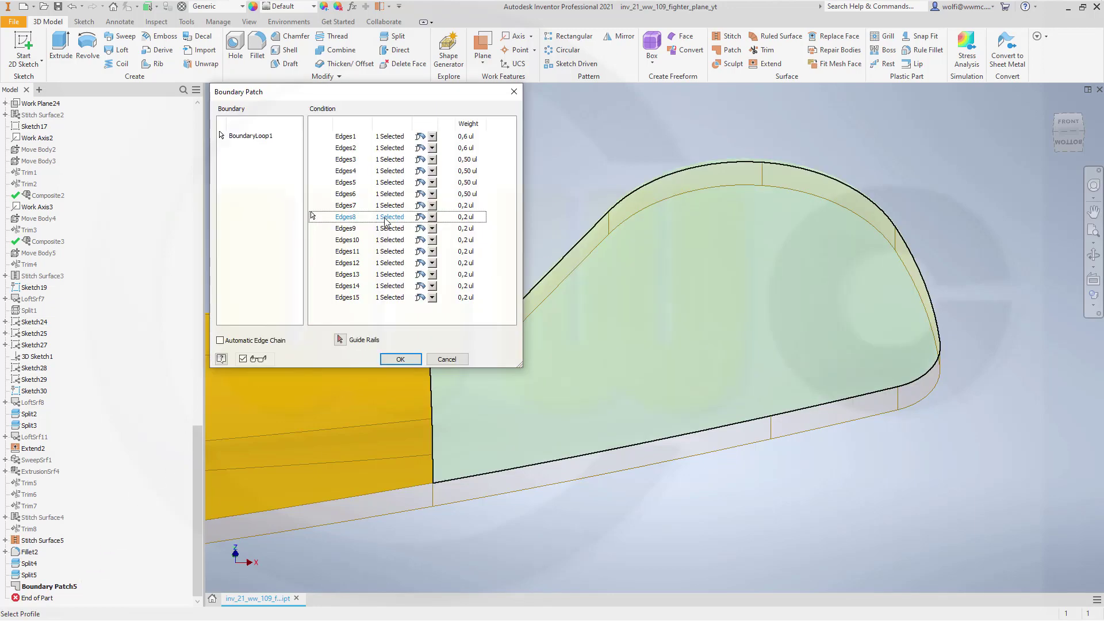
pyautogui.click(388, 253)
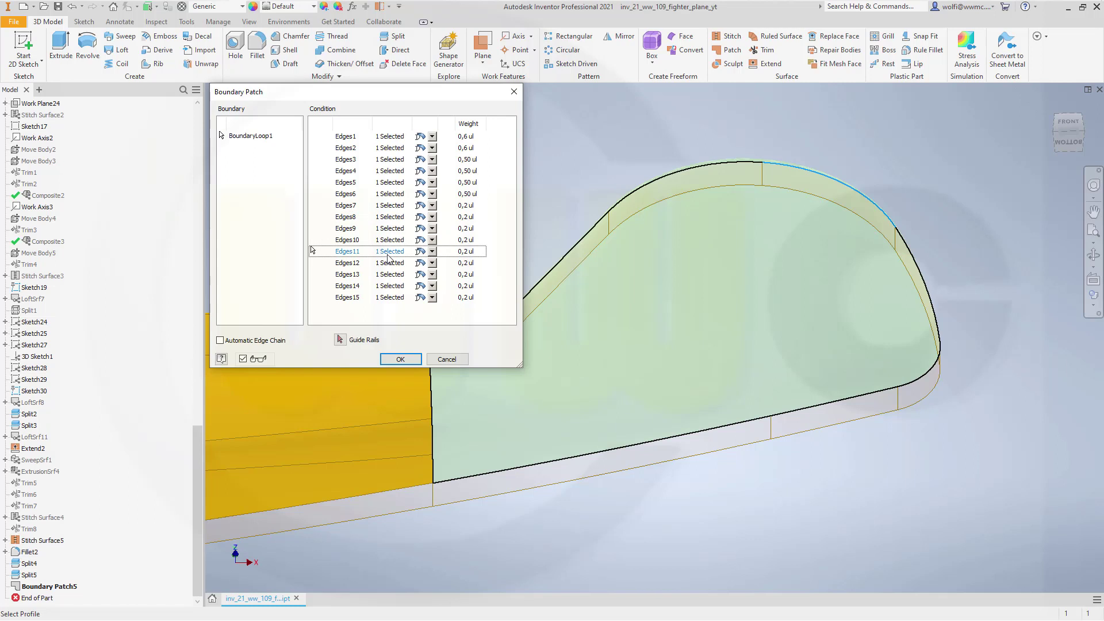
pyautogui.click(461, 256)
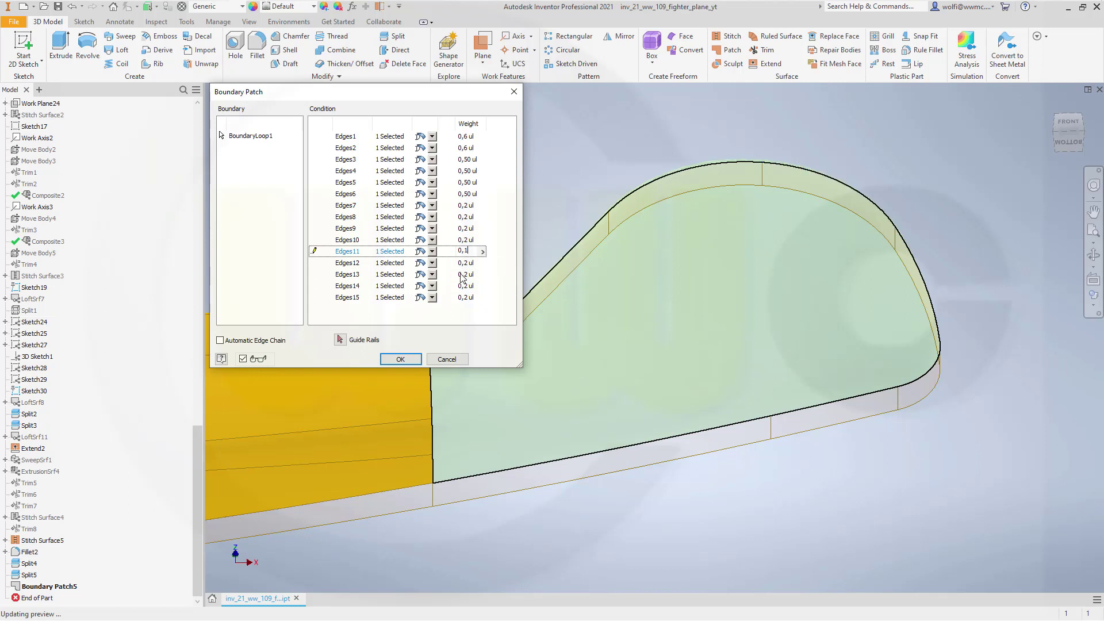
# Set the weight of the rear rudder edges Edges12 and Edges13 to 0,1 and apply the boundary patch
pyautogui.click(463, 264)
pyautogui.write('0,1')
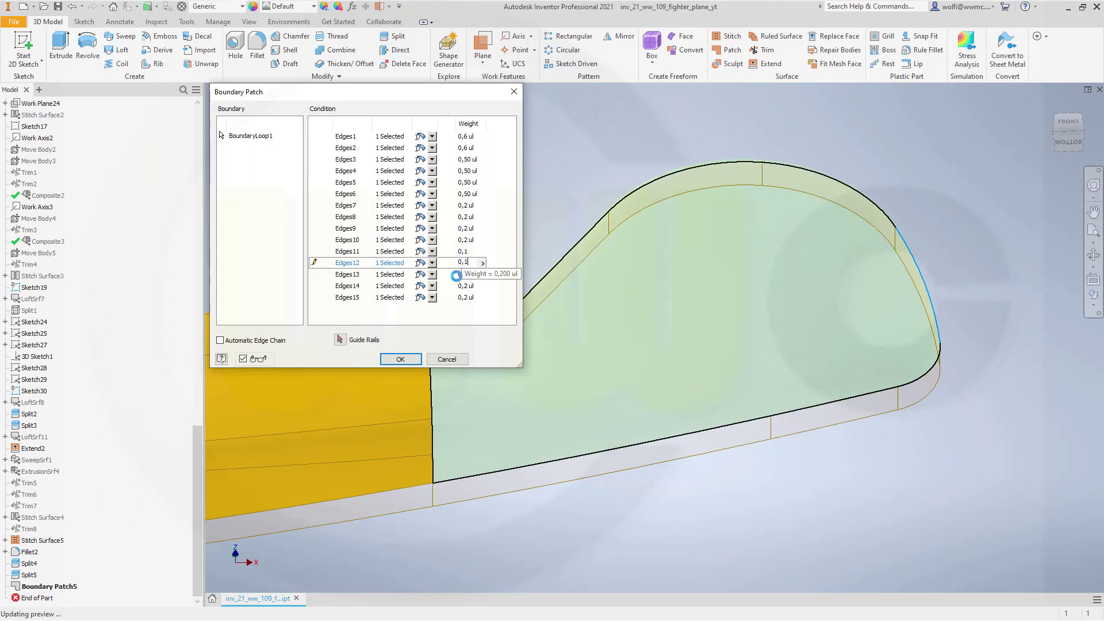
pyautogui.click(458, 274)
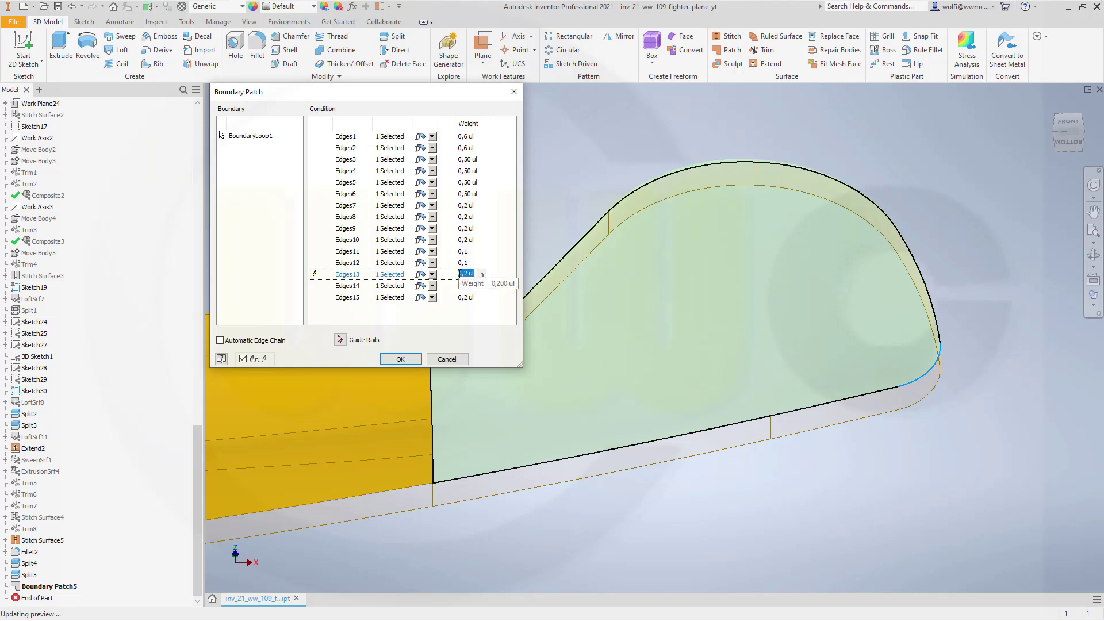
pyautogui.write('0,1')
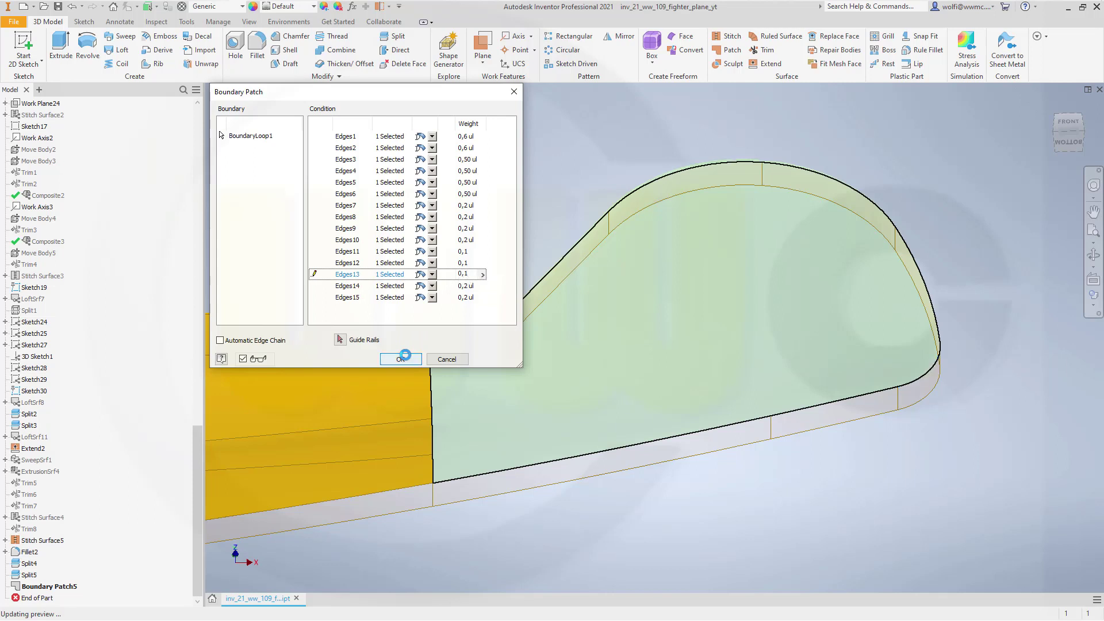
pyautogui.click(400, 359)
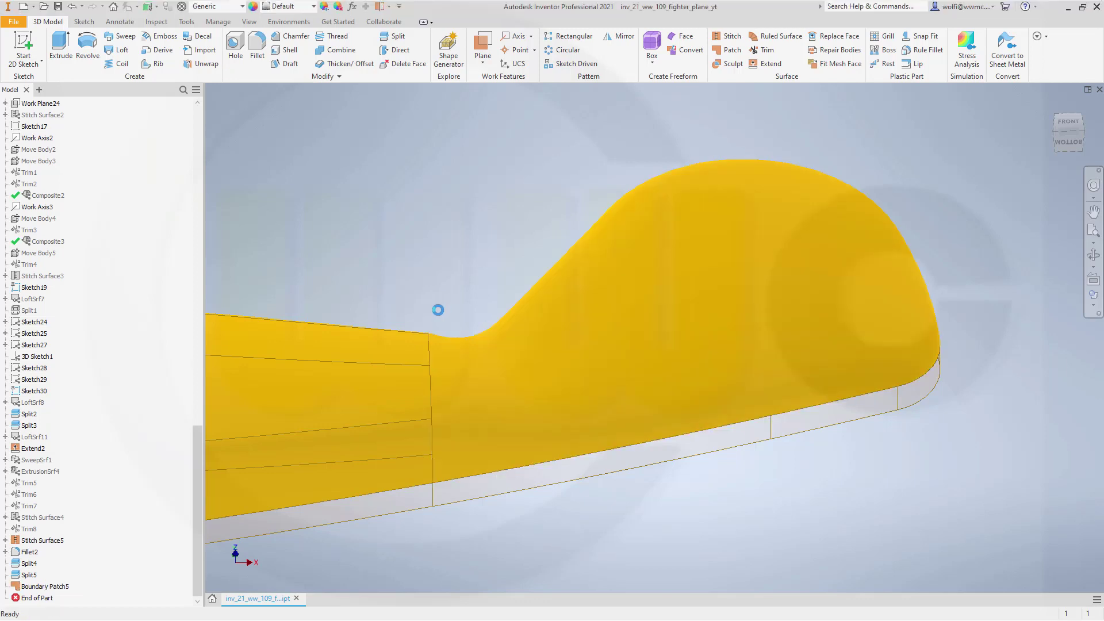
# Examine the tail patch's bulge and its transition into the fuselage from below and from other angles
pyautogui.keyDown('shift'); pyautogui.moveTo(429, 310); pyautogui.dragTo(467, 298, button='middle'); pyautogui.keyUp('shift')
pyautogui.click(1071, 133)
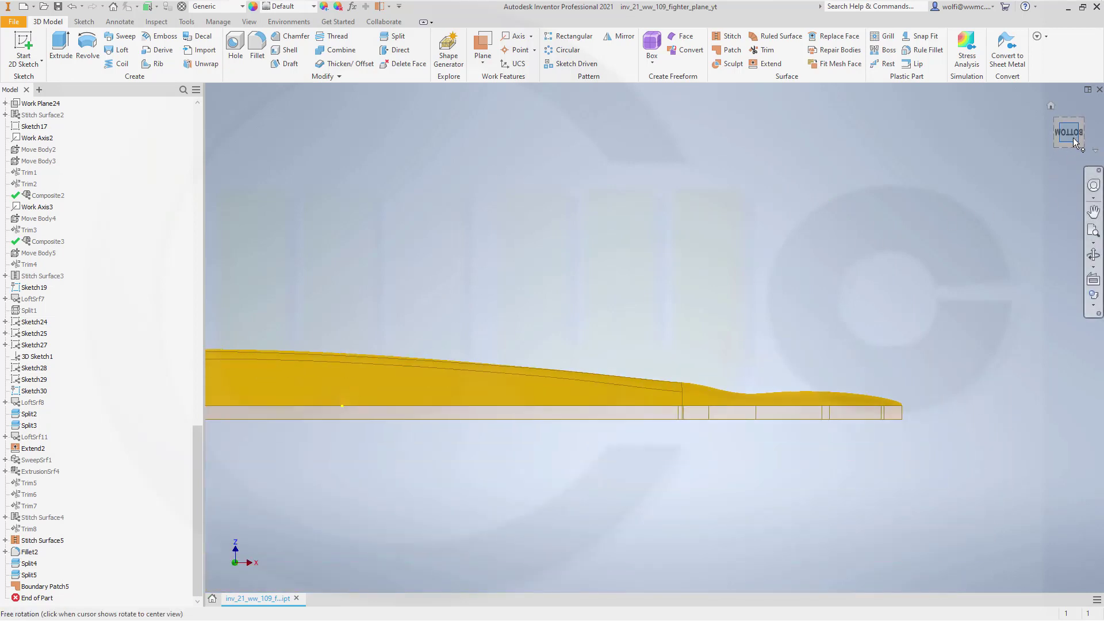
pyautogui.scroll(-5, 840, 341)
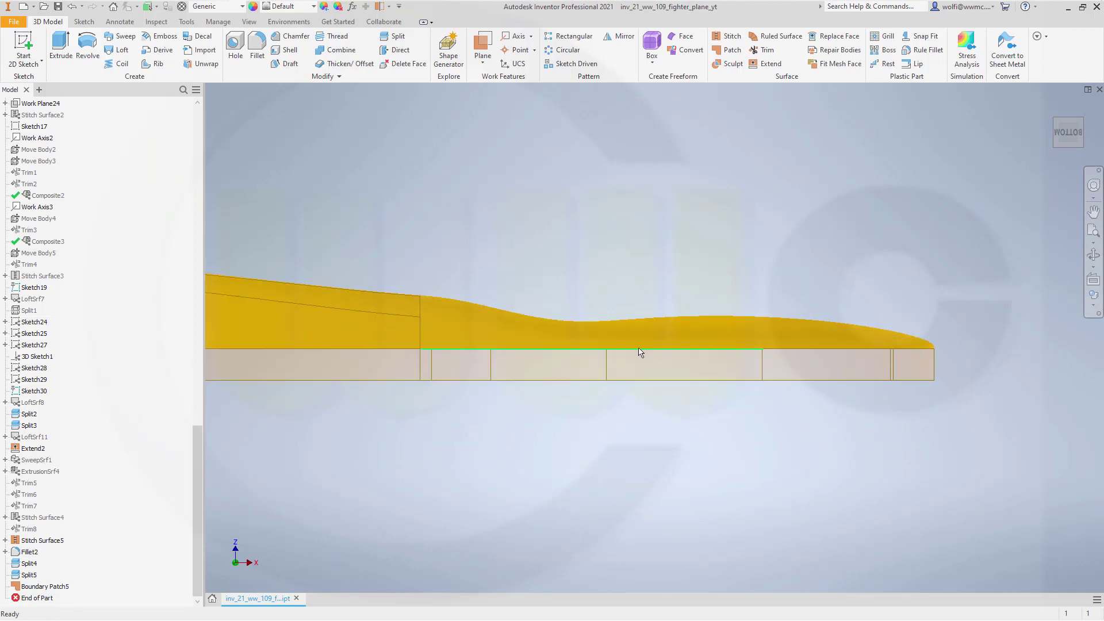
pyautogui.scroll(-1, 578, 336)
pyautogui.scroll(2, 377, 291)
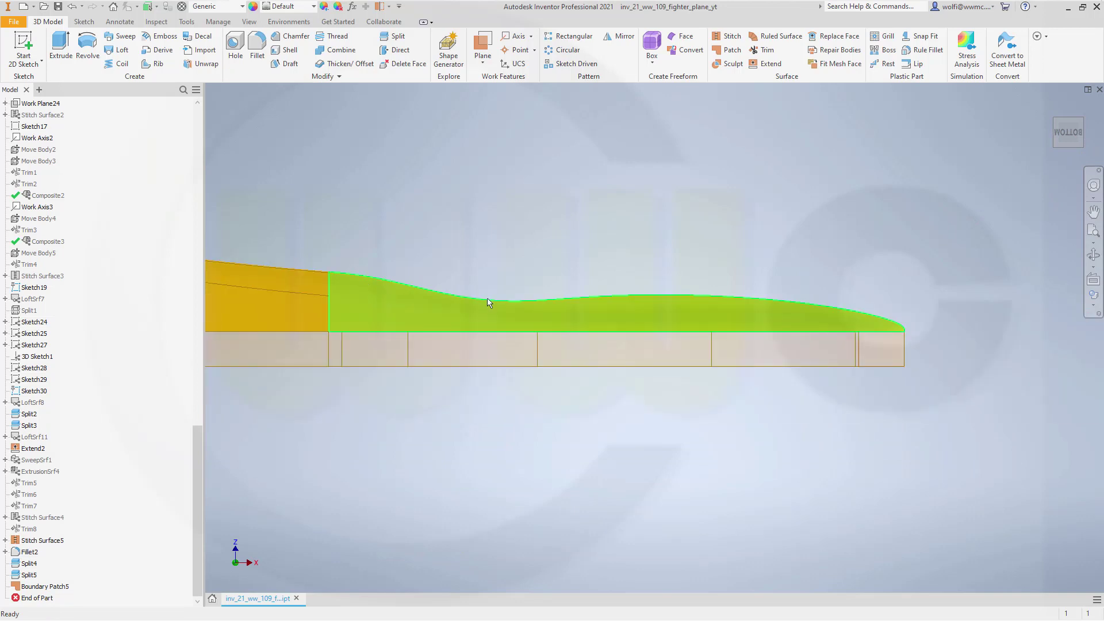
pyautogui.keyDown('shift'); pyautogui.moveTo(467, 287); pyautogui.dragTo(567, 298, button='middle'); pyautogui.keyUp('shift')
pyautogui.scroll(-2, 500, 276)
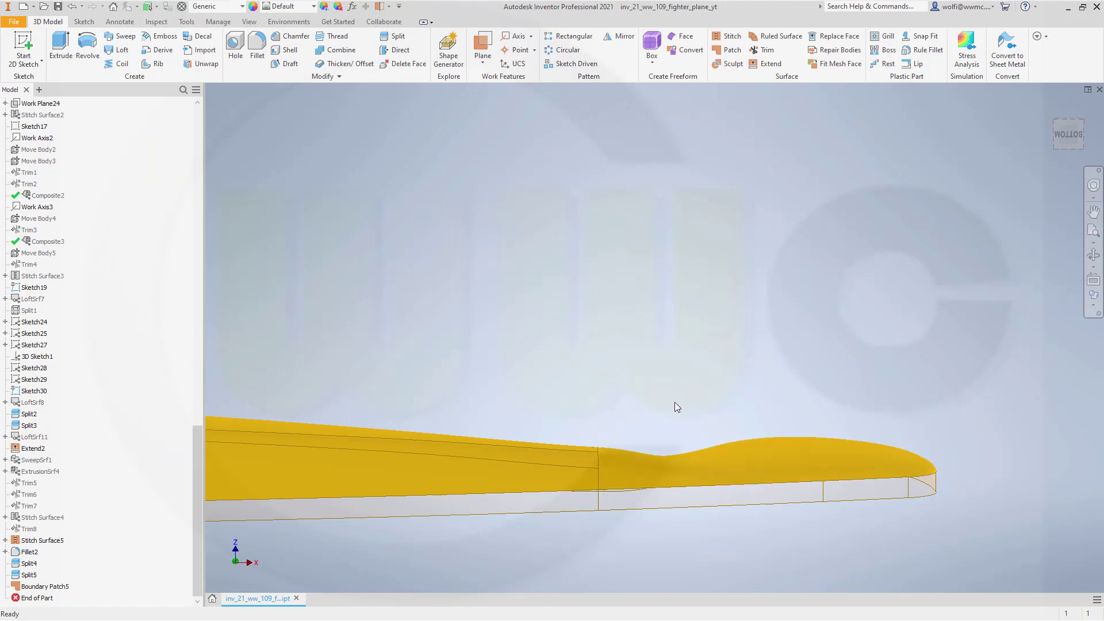
pyautogui.keyDown('shift'); pyautogui.moveTo(688, 397); pyautogui.dragTo(619, 318, button='middle'); pyautogui.keyUp('shift')
pyautogui.moveTo(628, 346); pyautogui.dragTo(616, 299)
pyautogui.press('Escape')
# Edit the tail side boundary patch, set the weight of Edges3 at the fuselage joint to 0,6, and apply it
pyautogui.doubleClick(60, 586)
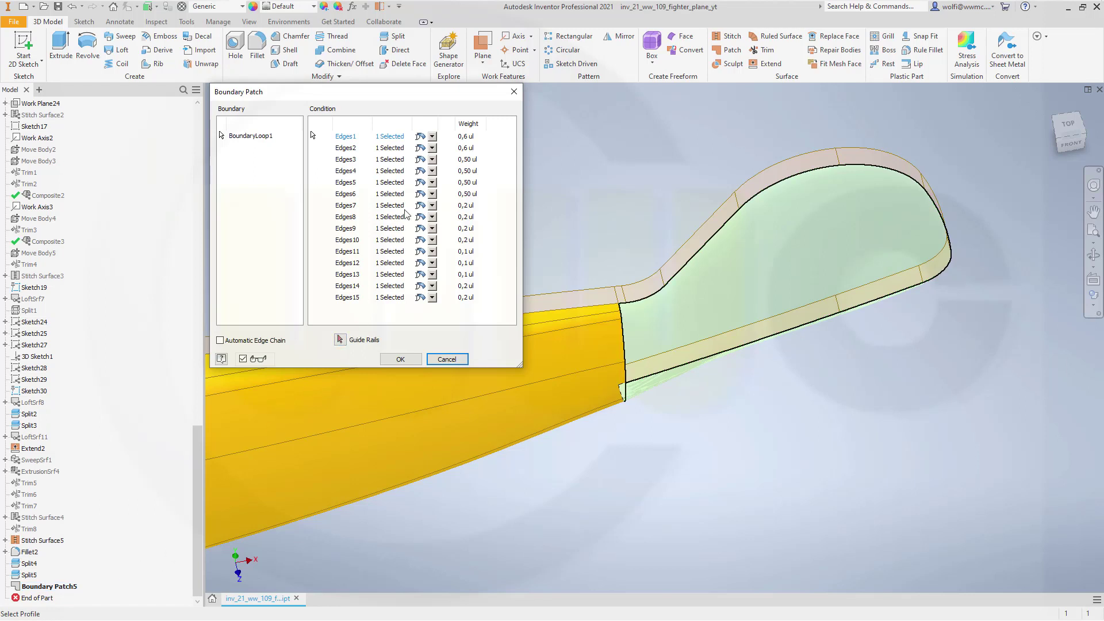
pyautogui.click(393, 161)
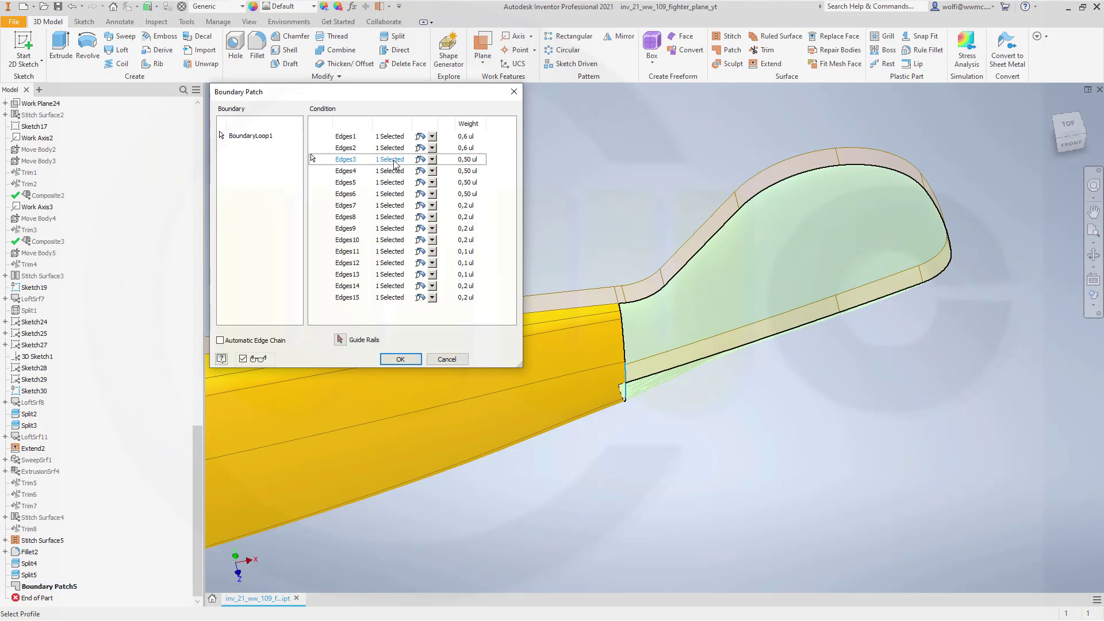
pyautogui.click(464, 164)
pyautogui.write('0,')
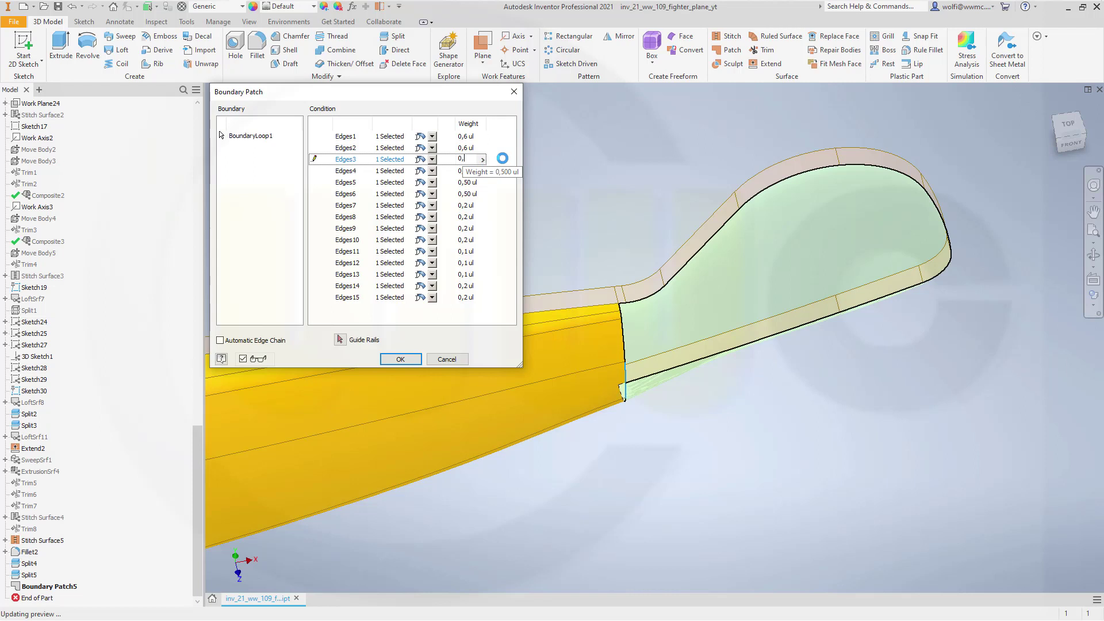
pyautogui.write('6')
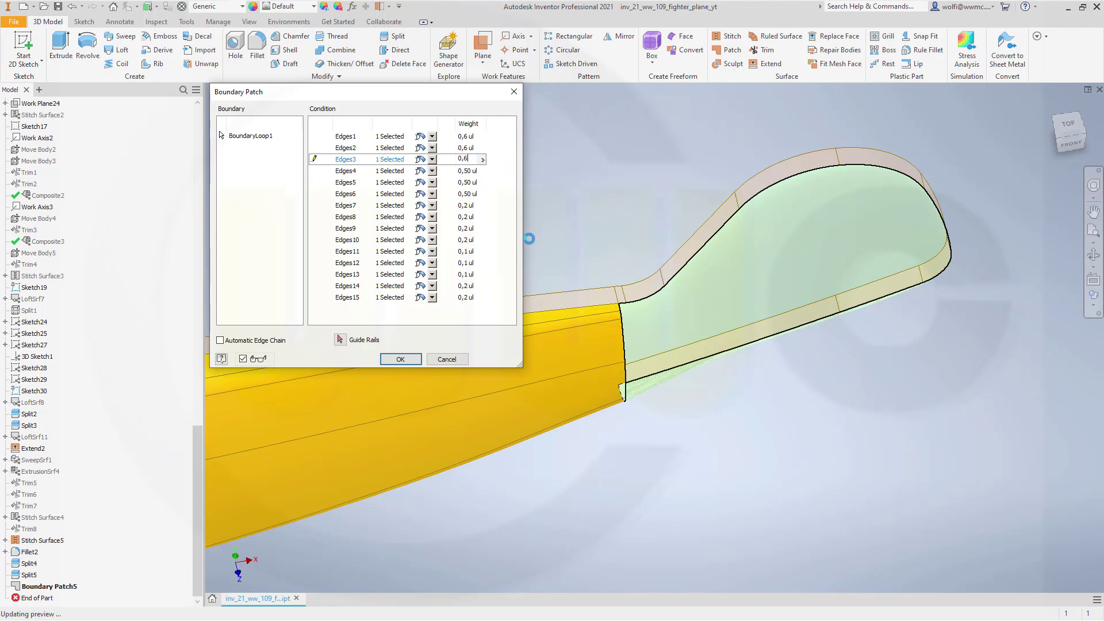
pyautogui.click(401, 359)
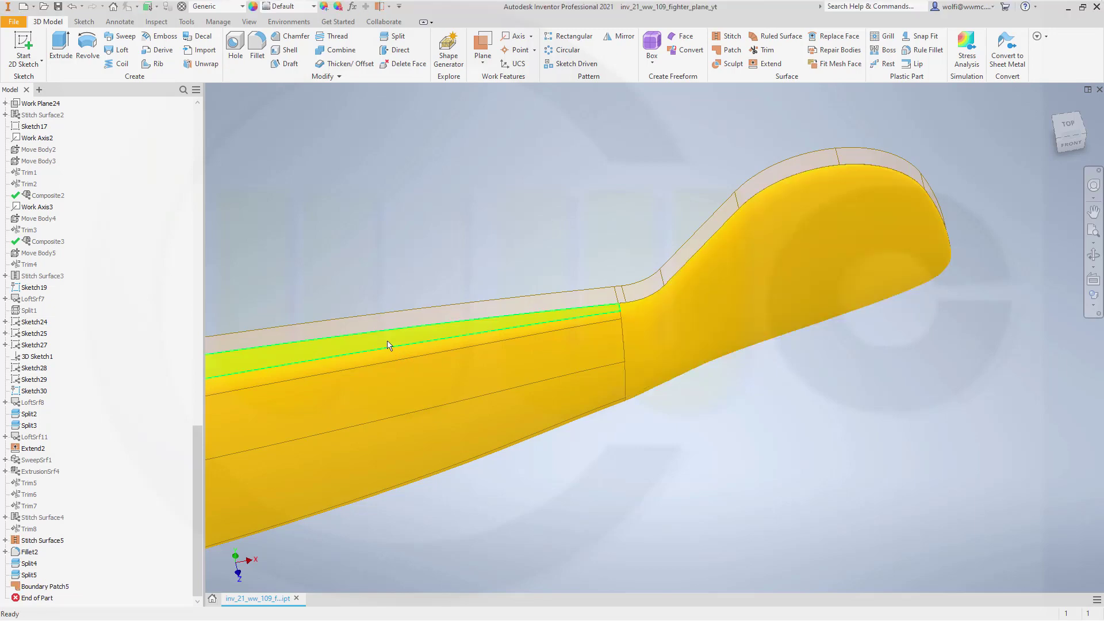
# Reopen the tail side boundary patch, set the weight of Edges4 at the fuselage joint to 0,6, and apply it
pyautogui.keyDown('shift'); pyautogui.moveTo(387, 342); pyautogui.dragTo(563, 330, button='middle'); pyautogui.keyUp('shift')
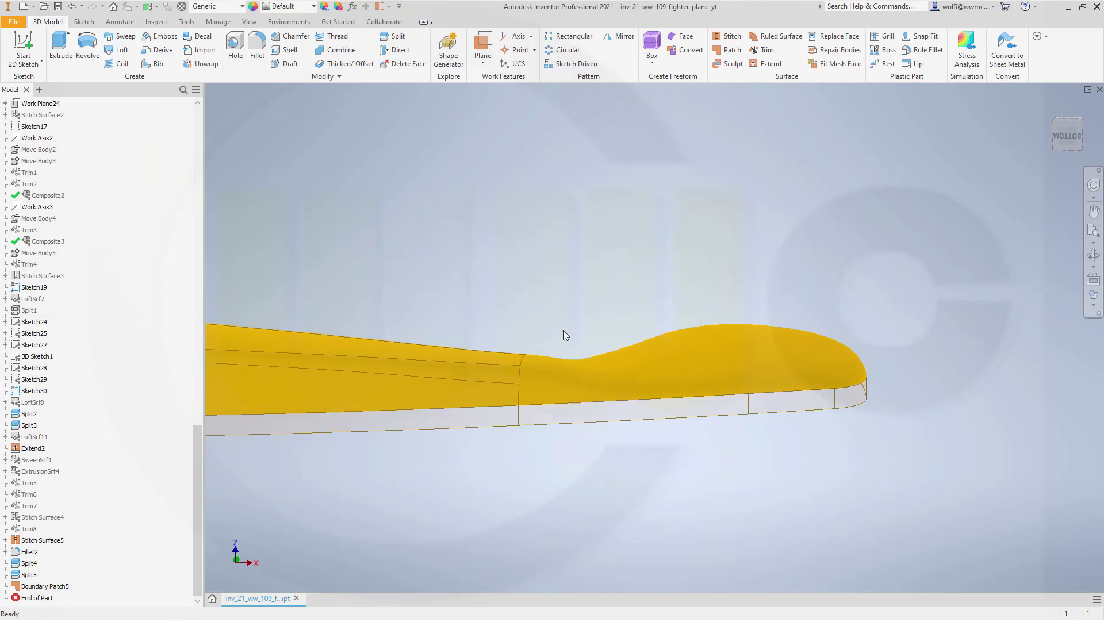
pyautogui.doubleClick(50, 587)
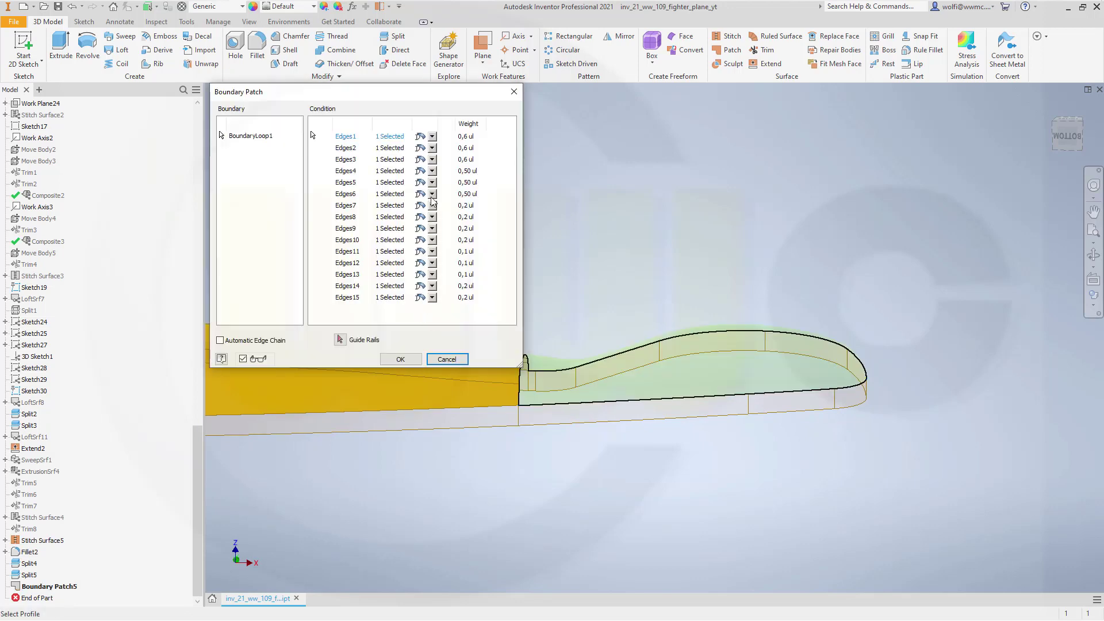
pyautogui.click(399, 174)
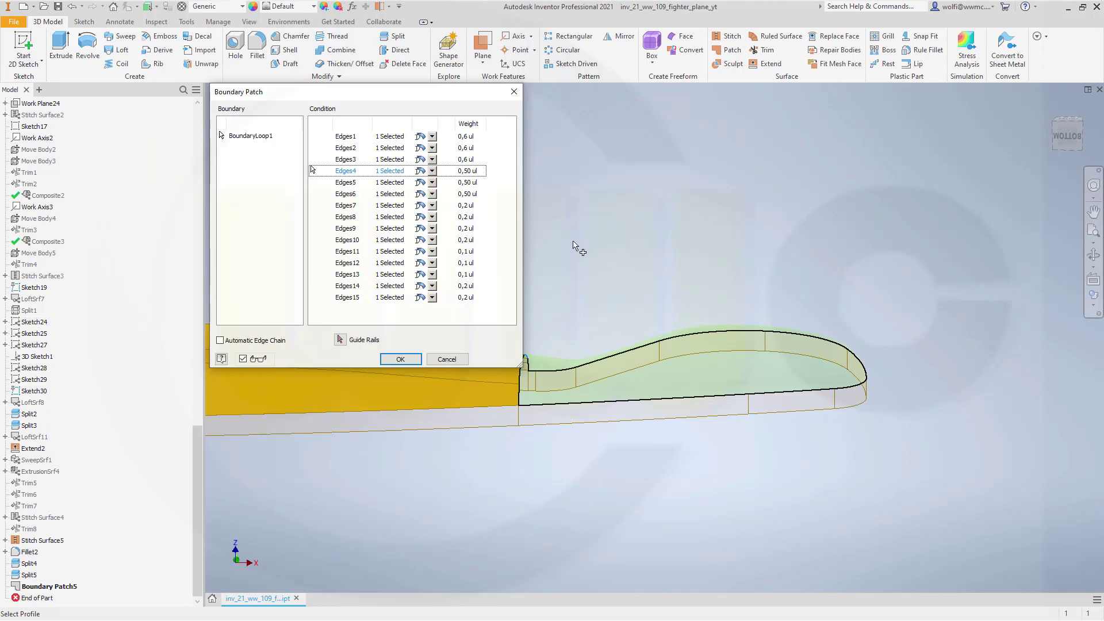
pyautogui.moveTo(579, 246); pyautogui.dragTo(712, 237, button='middle')
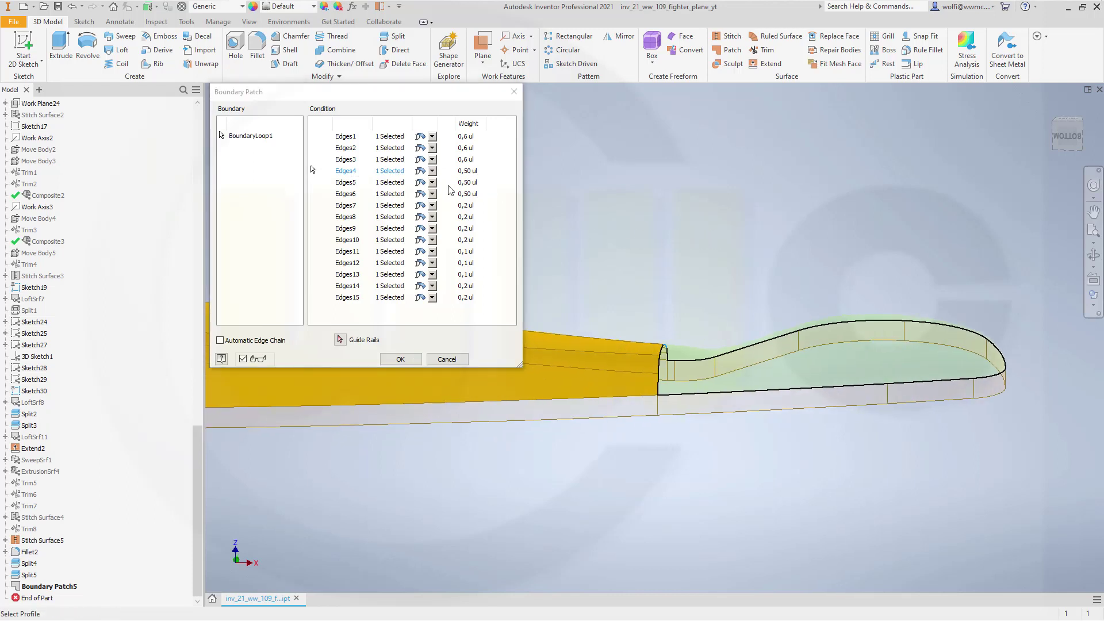
pyautogui.keyDown('shift'); pyautogui.moveTo(673, 320); pyautogui.dragTo(640, 337, button='middle'); pyautogui.keyUp('shift')
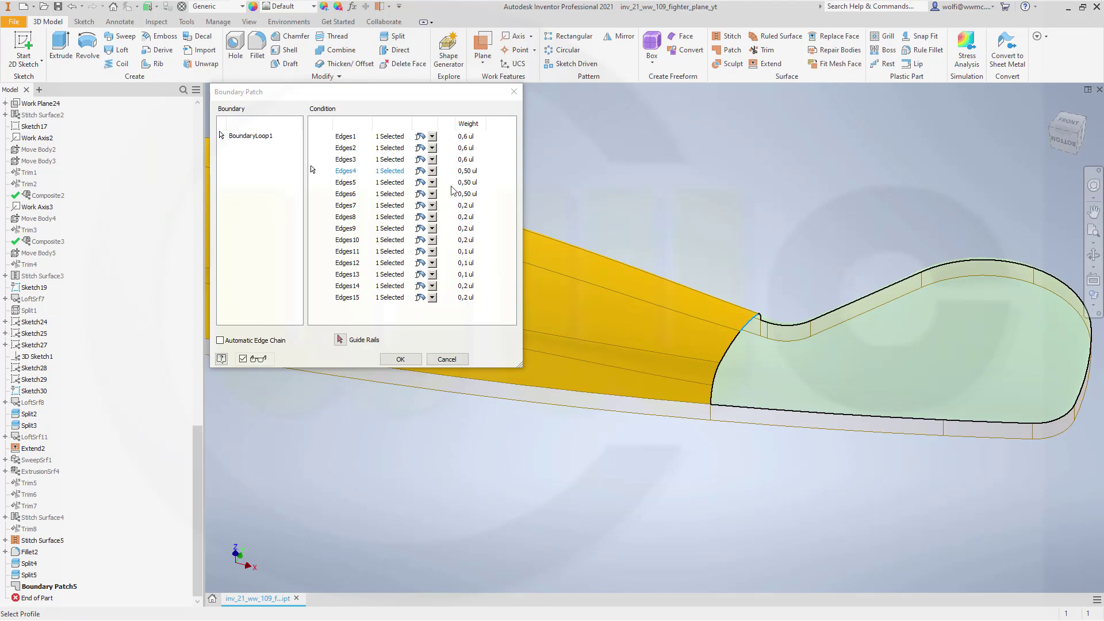
pyautogui.click(468, 171)
pyautogui.write('0,')
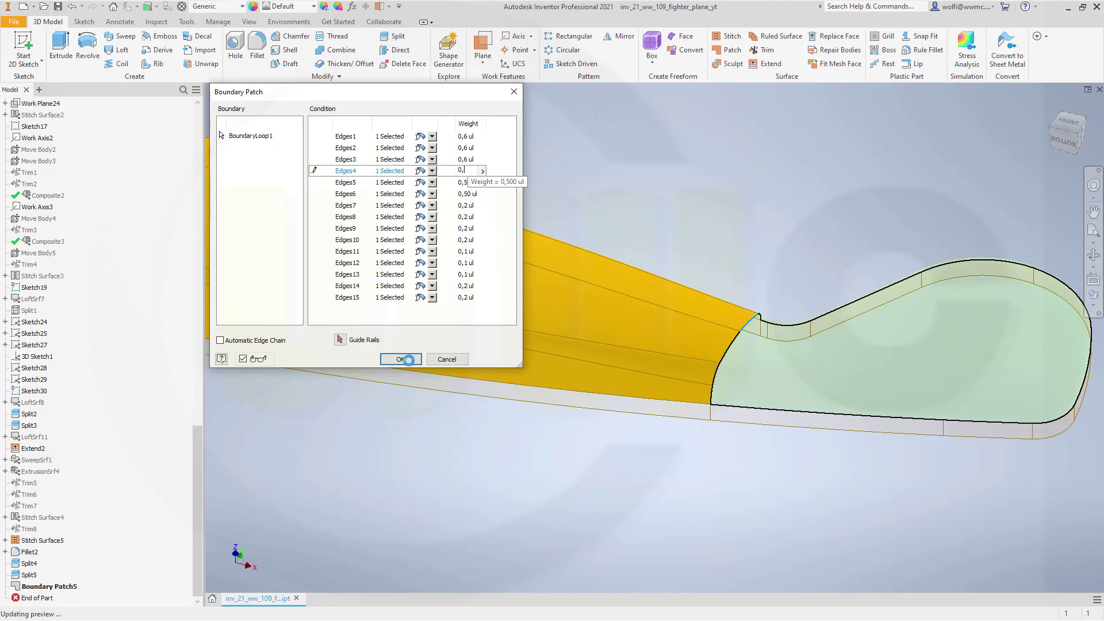
pyautogui.write('6')
pyautogui.click(408, 359)
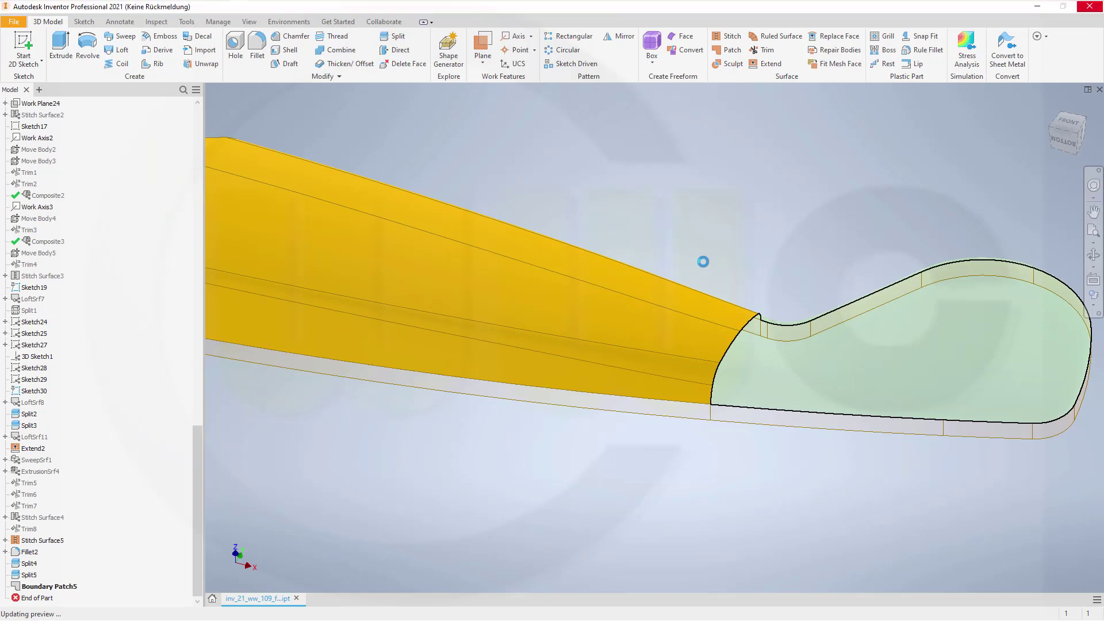
# Assign the Aluminum - Polished appearance to the tail side patch
pyautogui.keyDown('shift'); pyautogui.moveTo(548, 314); pyautogui.dragTo(651, 330, button='middle'); pyautogui.keyUp('shift')
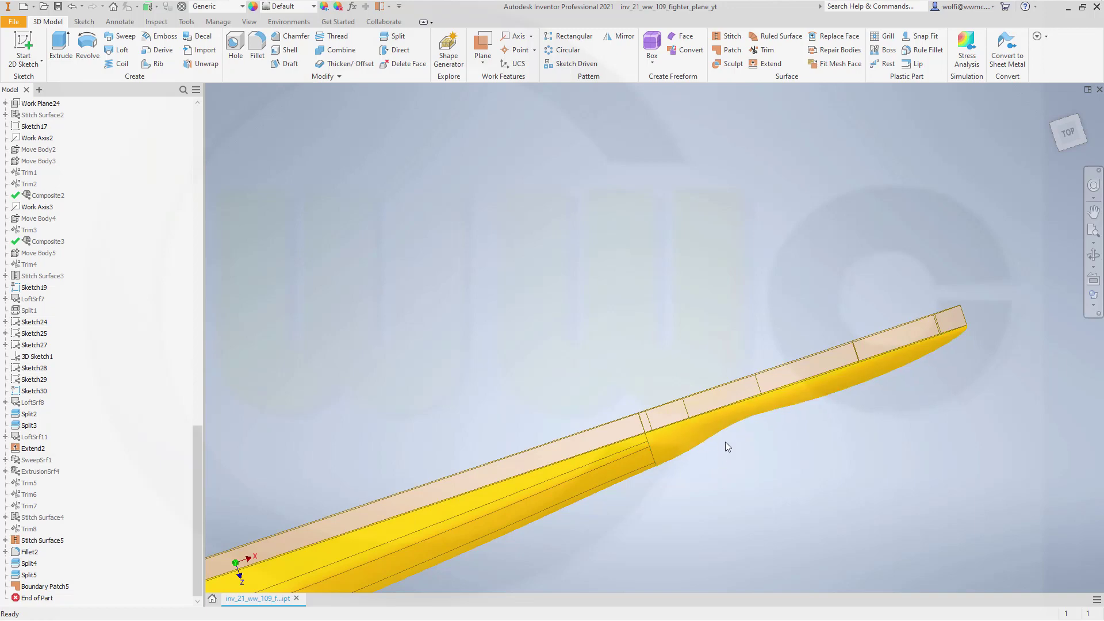
pyautogui.keyDown('shift'); pyautogui.moveTo(766, 424); pyautogui.dragTo(794, 479, button='middle'); pyautogui.keyUp('shift')
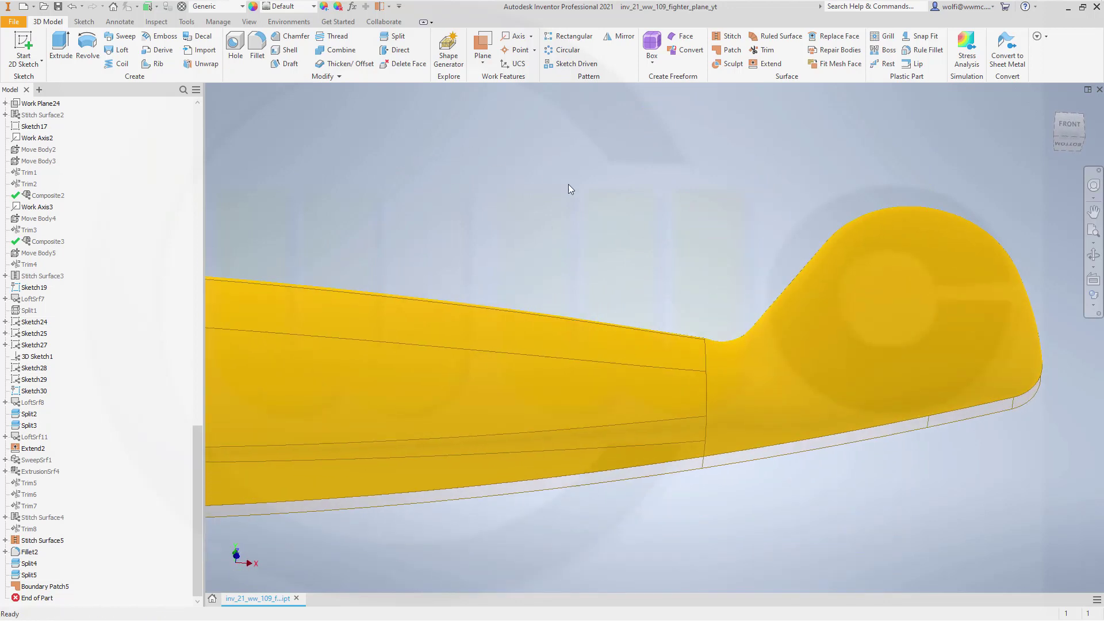
pyautogui.click(837, 350)
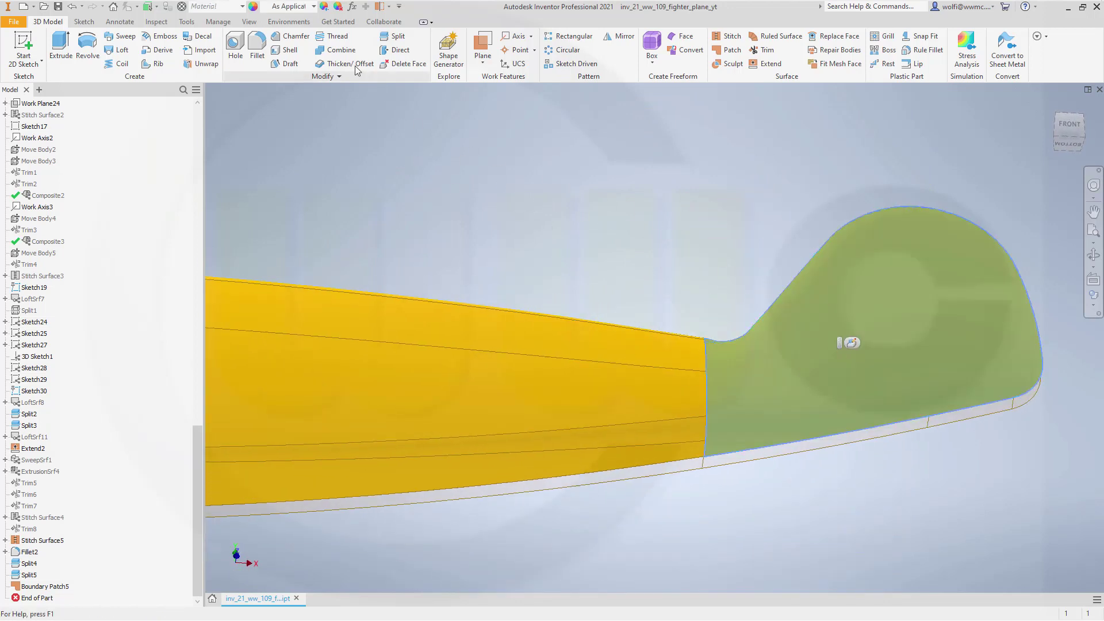
pyautogui.click(313, 7)
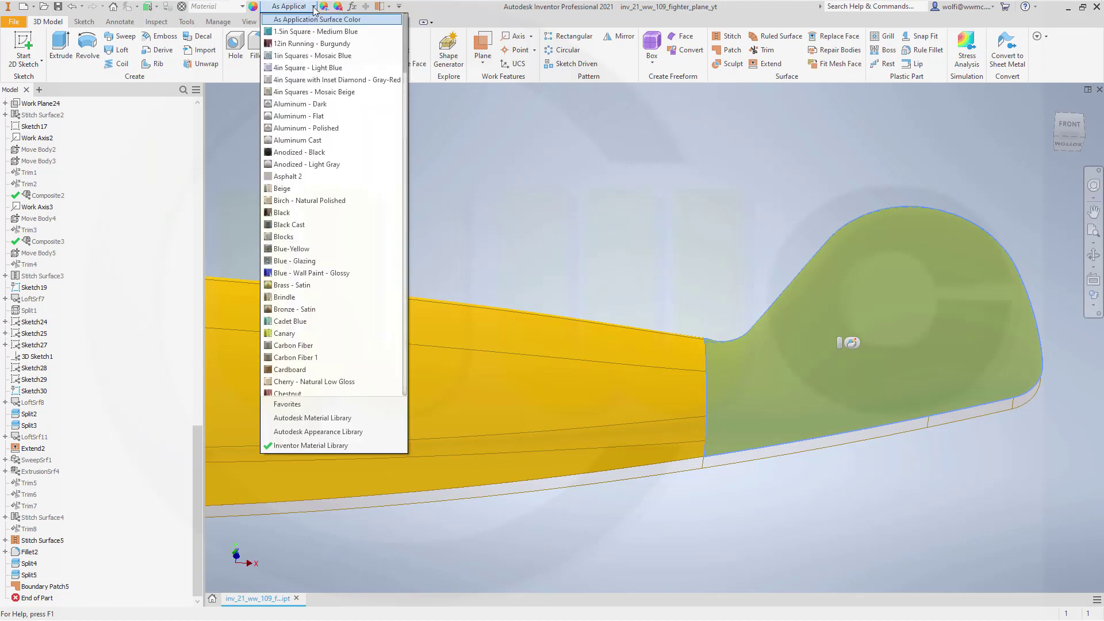
pyautogui.click(336, 127)
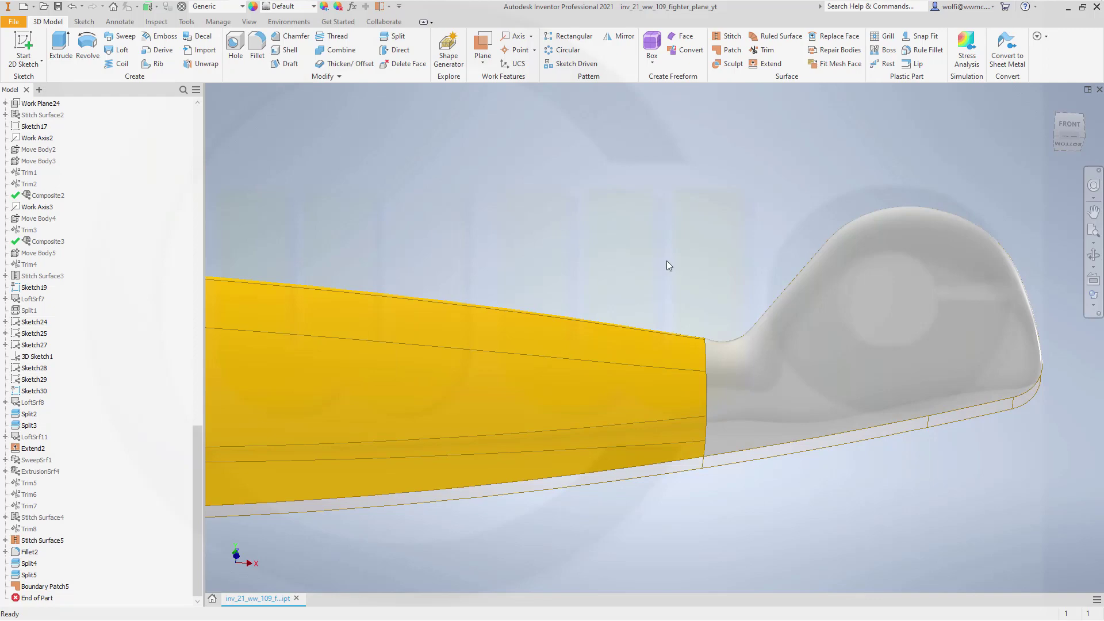
# Edit the tail side boundary patch, set the weight of Edges15 along the tail's long lower edge to 0,3, apply it, and inspect the surface
pyautogui.keyDown('shift'); pyautogui.moveTo(667, 264); pyautogui.dragTo(661, 222, button='middle'); pyautogui.keyUp('shift')
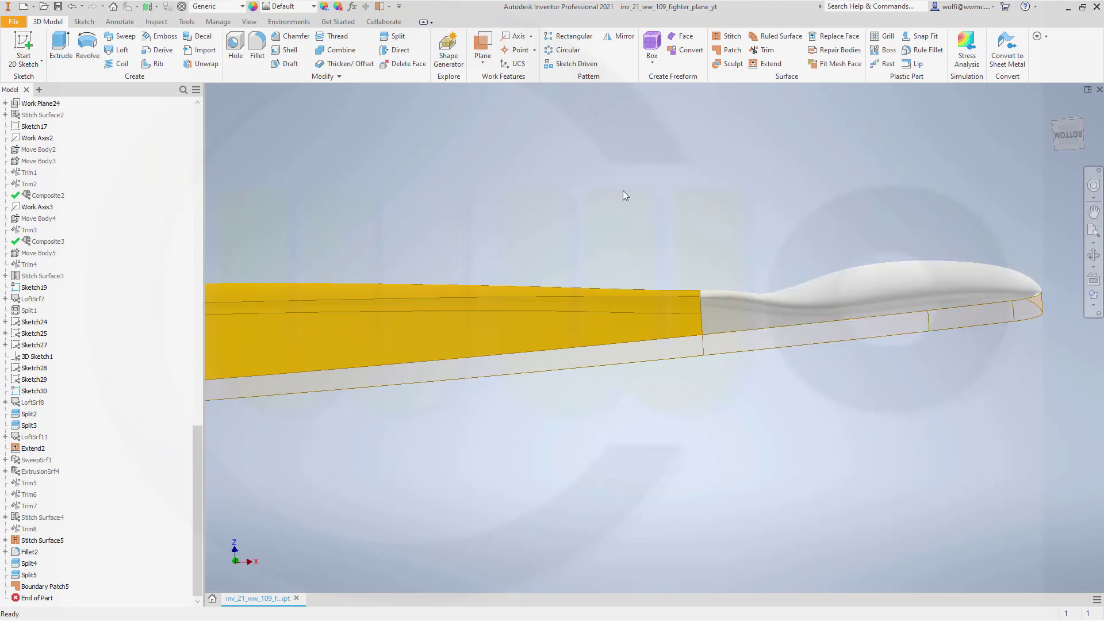
pyautogui.doubleClick(35, 586)
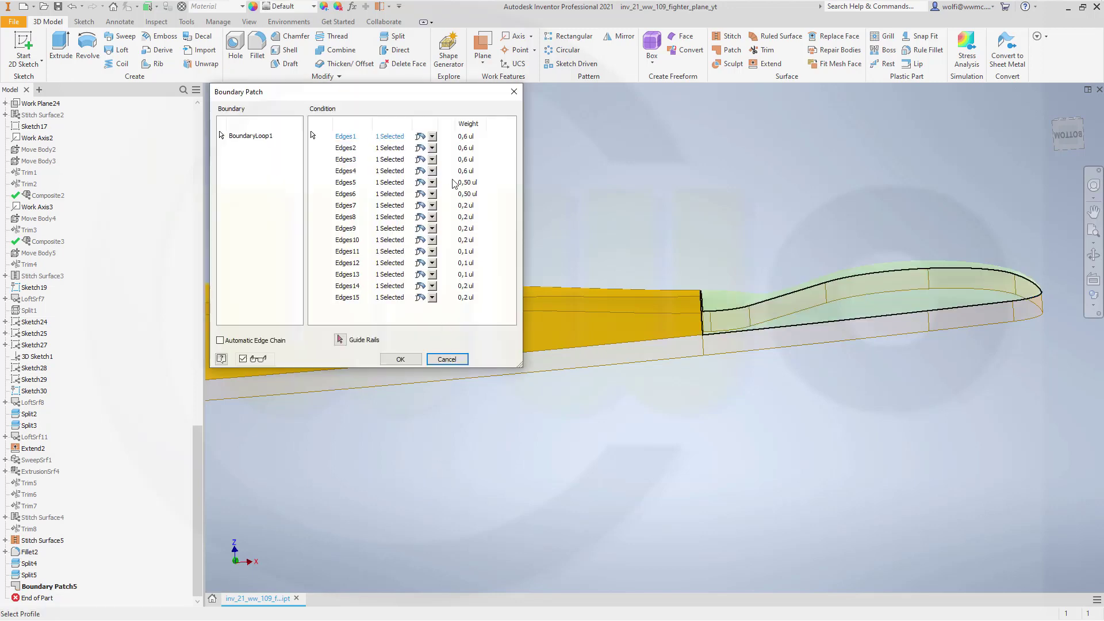
pyautogui.click(400, 299)
pyautogui.click(461, 297)
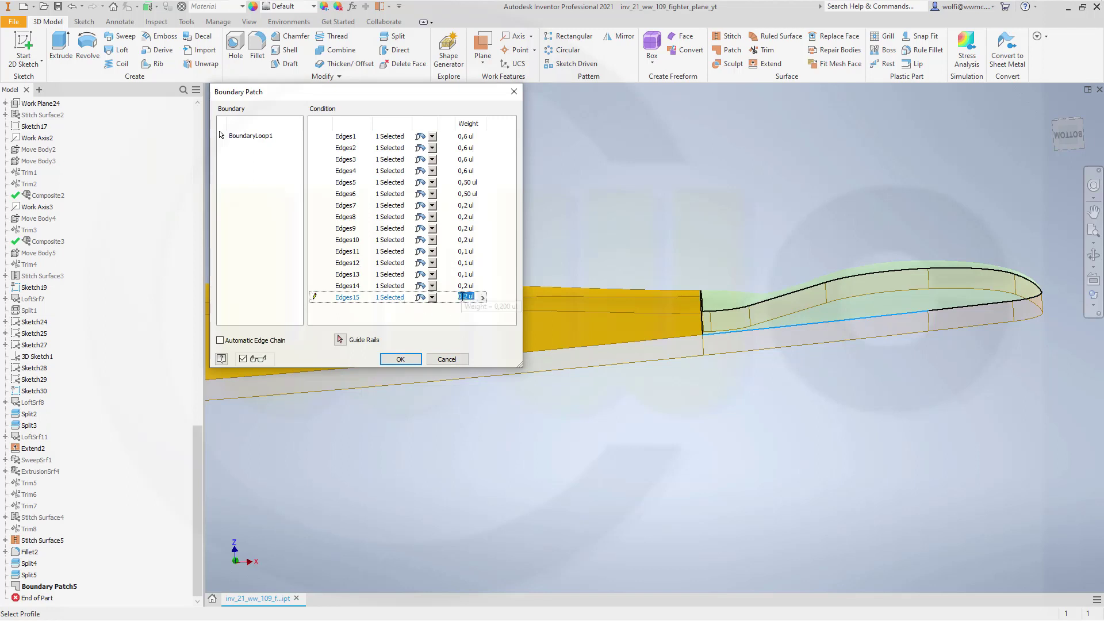
pyautogui.write('0,3')
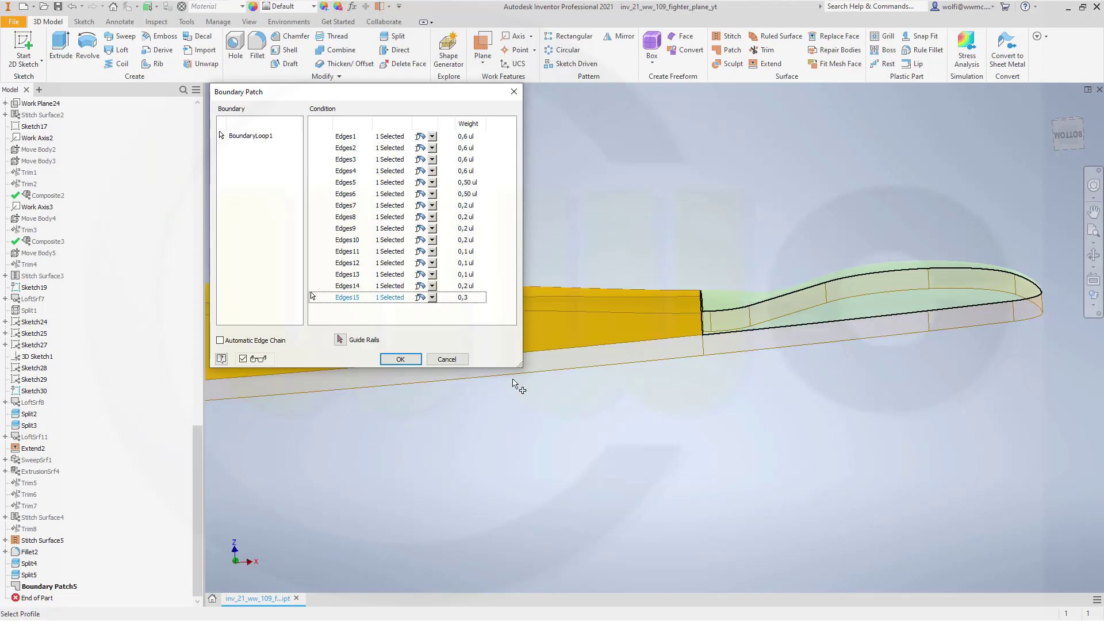
pyautogui.click(401, 359)
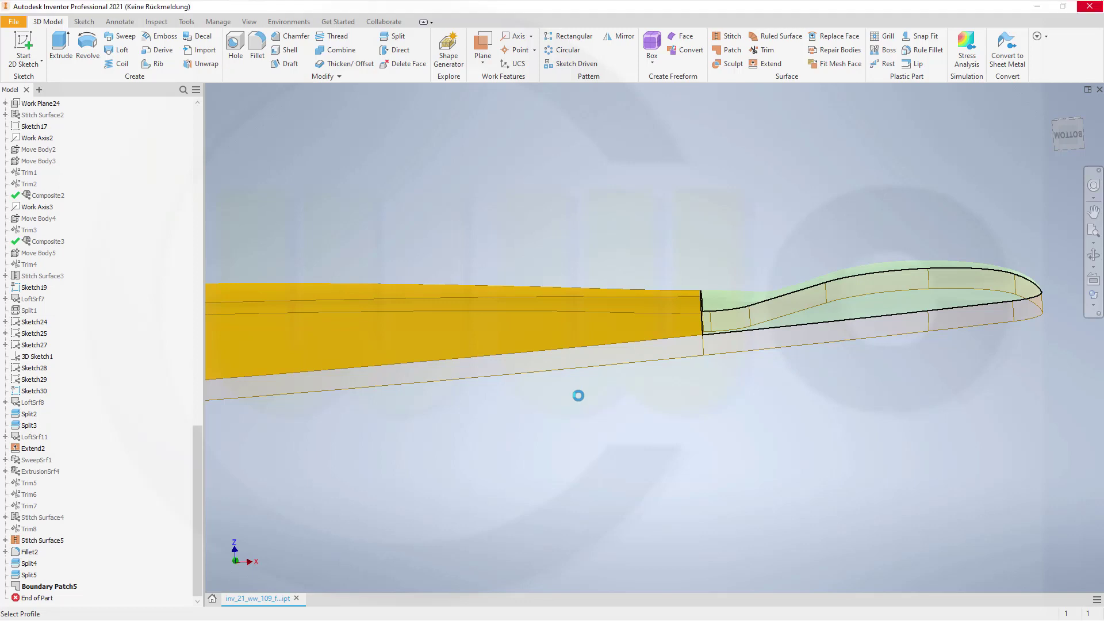
pyautogui.keyDown('shift'); pyautogui.moveTo(589, 380); pyautogui.dragTo(595, 274, button='middle'); pyautogui.keyUp('shift')
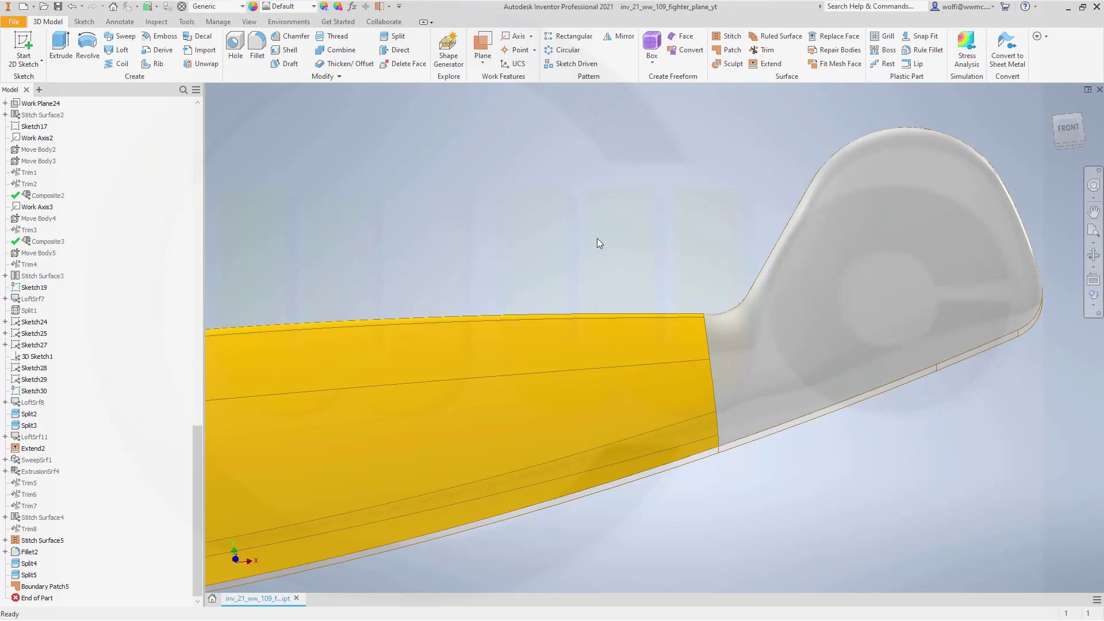
pyautogui.keyDown('shift'); pyautogui.moveTo(612, 240); pyautogui.dragTo(637, 271, button='middle'); pyautogui.keyUp('shift')
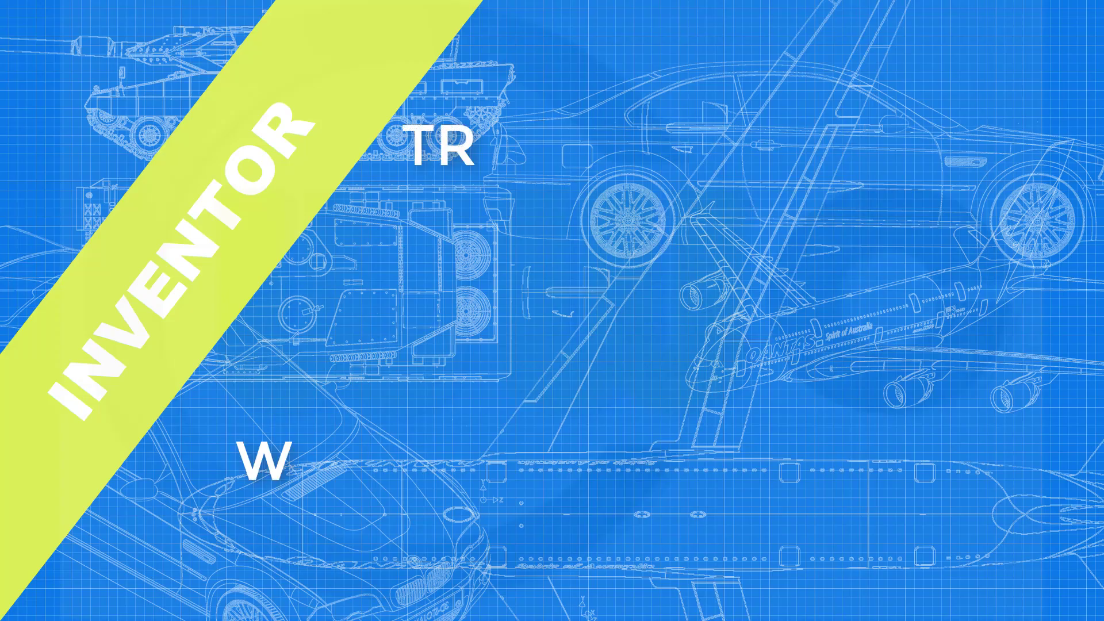